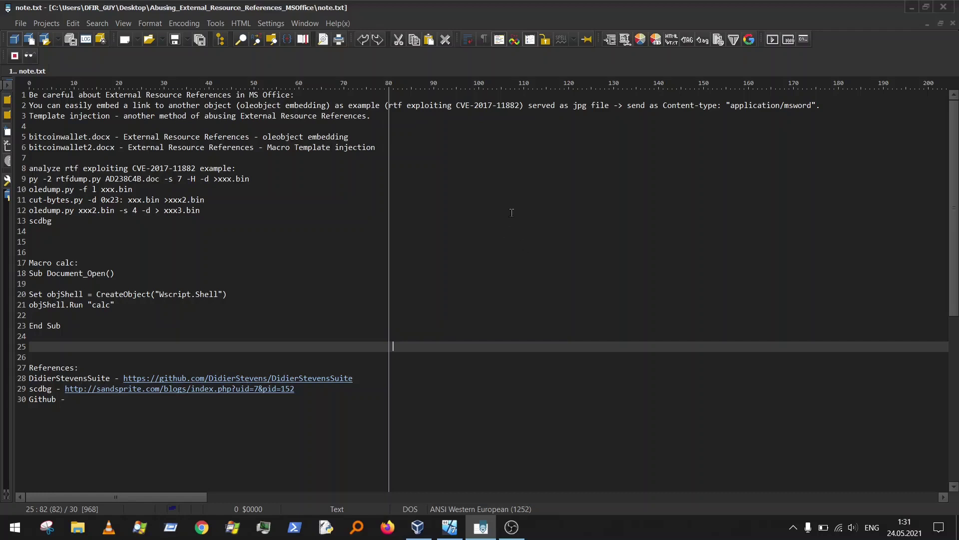
# - Switch to the Windows 7 virtual machine and open HTTPserver_corsdevserver_special.py in IDLE to examine its request handler code
pyautogui.click(450, 527)
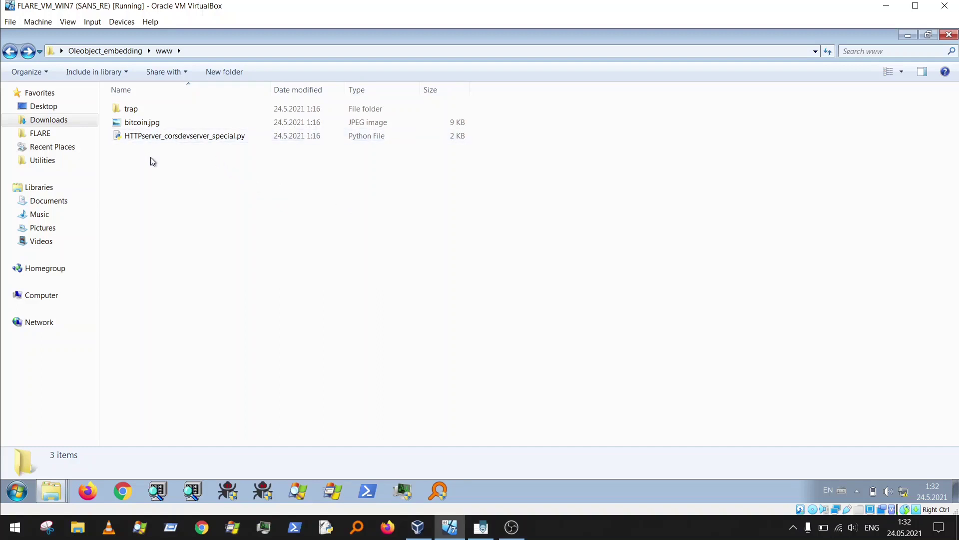
pyautogui.click(185, 137)
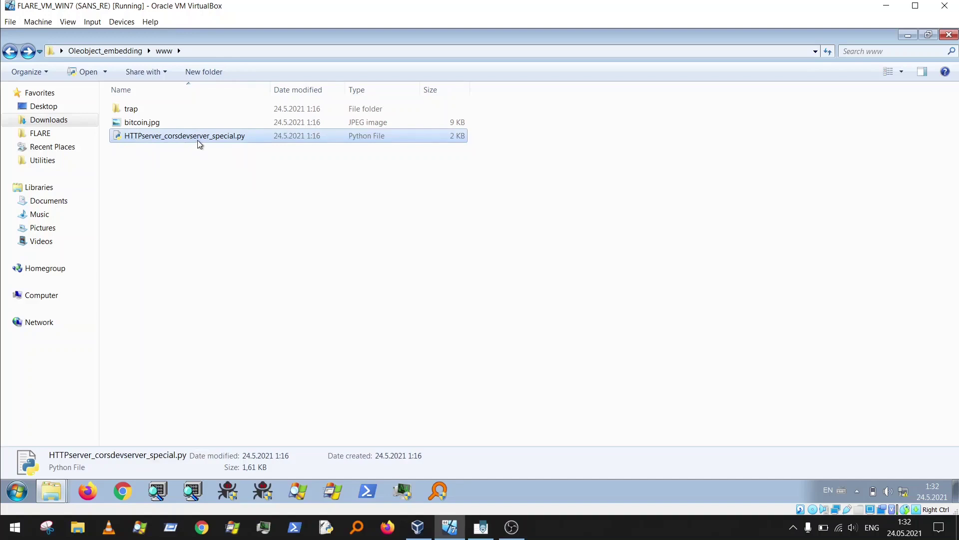
pyautogui.rightClick(198, 143)
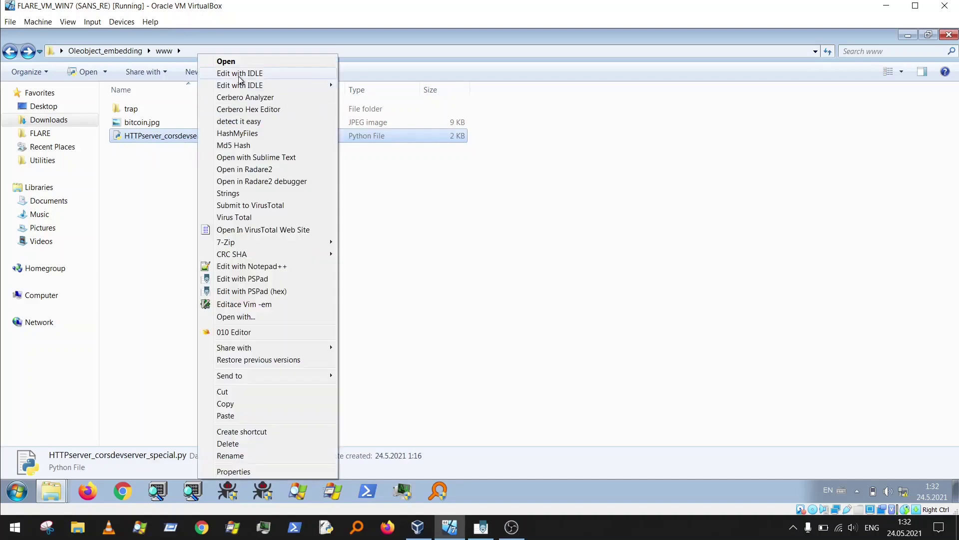
pyautogui.click(310, 73)
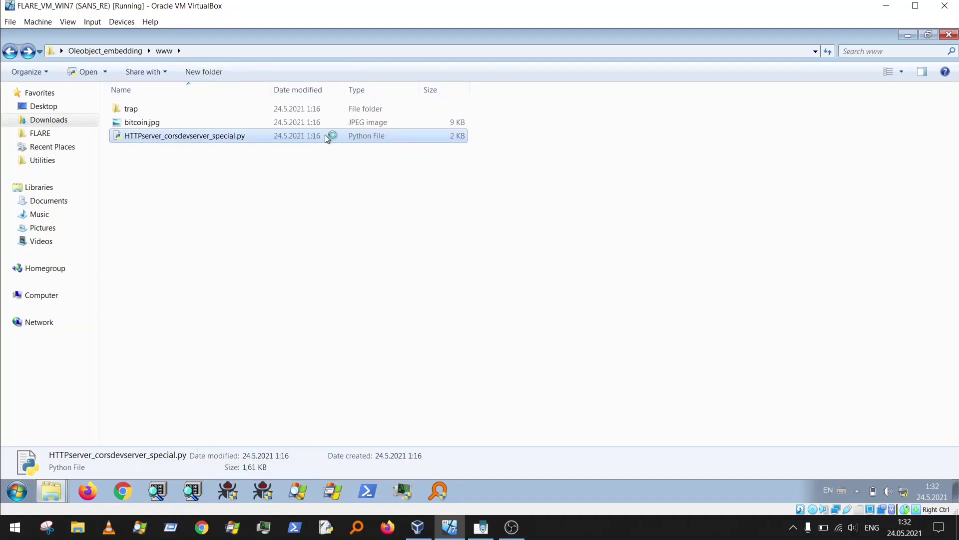
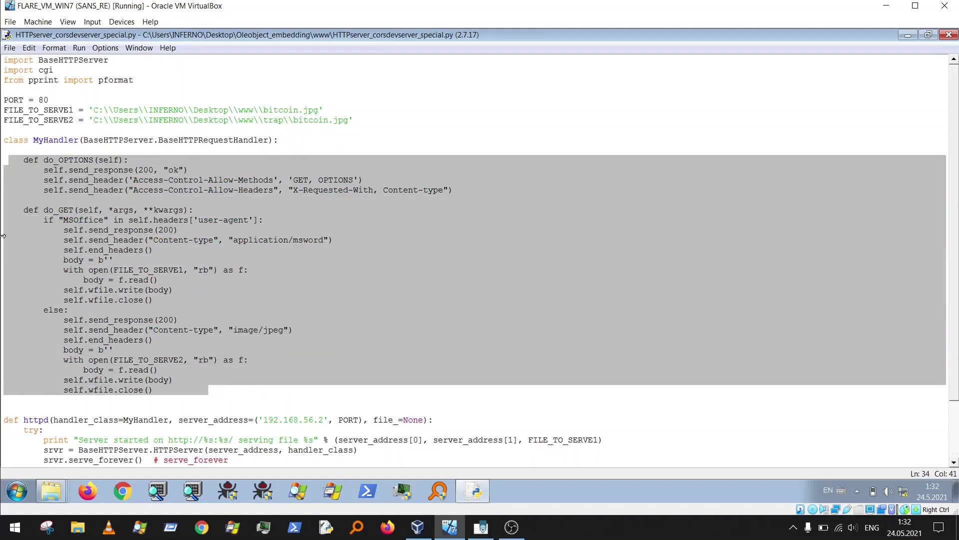
pyautogui.click(44, 157)
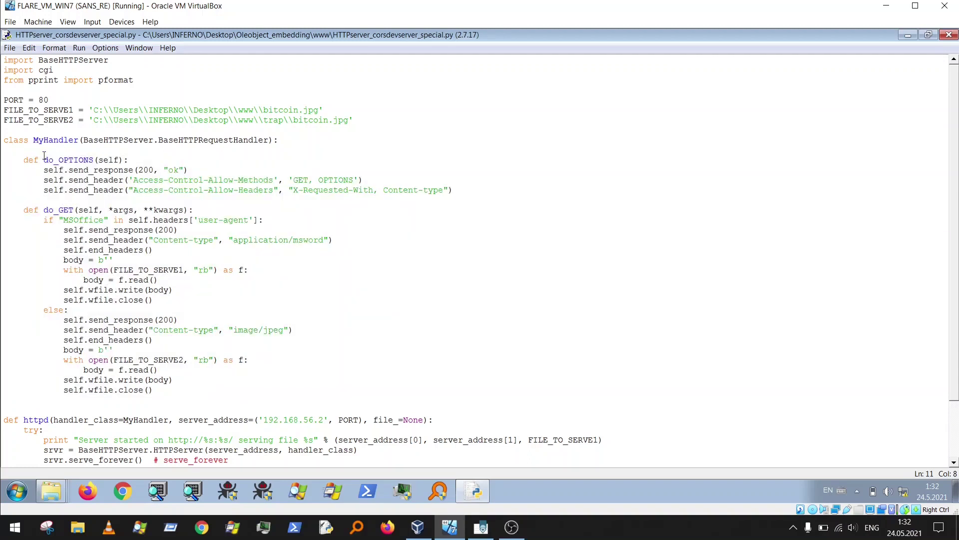
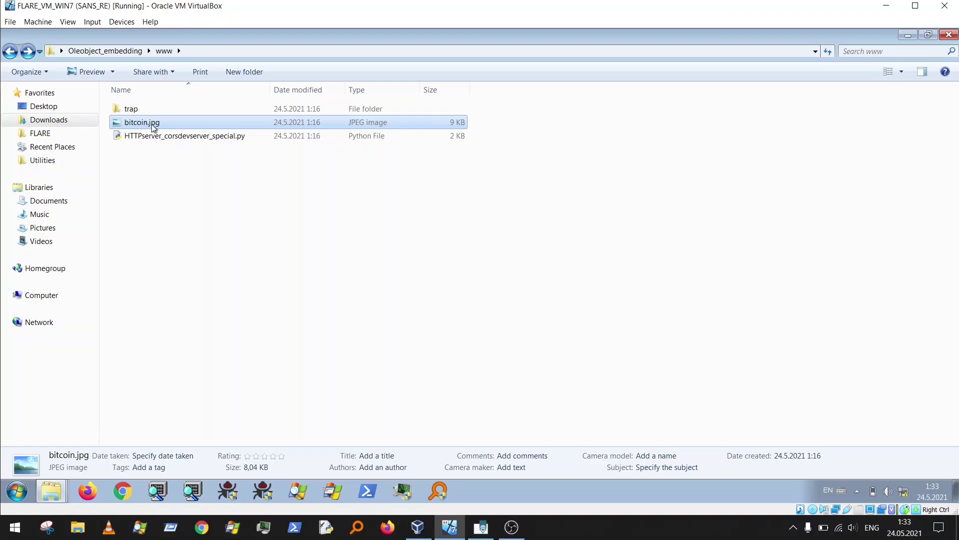
# - Open bitcoin.jpg from the www folder in 010 Editor, examine its raw contents, and close the file
pyautogui.rightClick(153, 127)
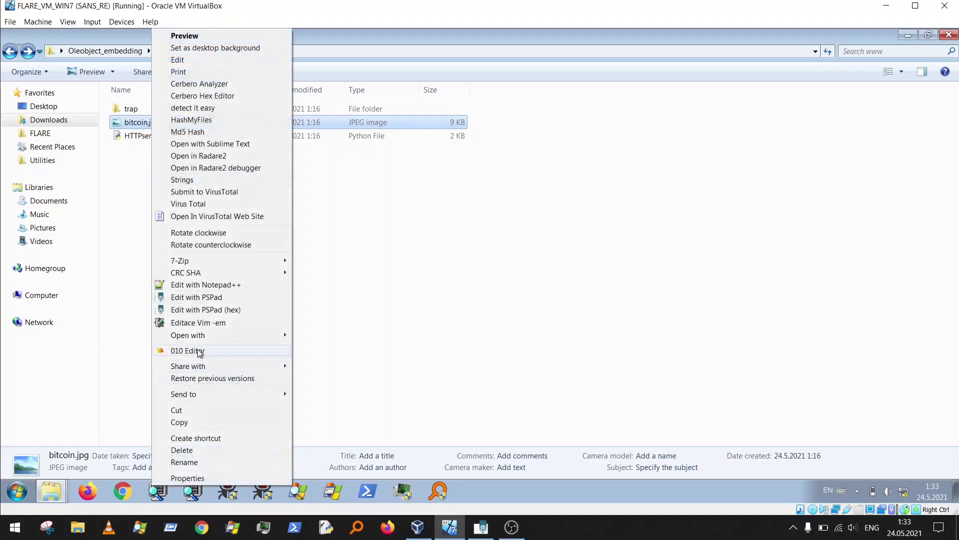
pyautogui.click(197, 349)
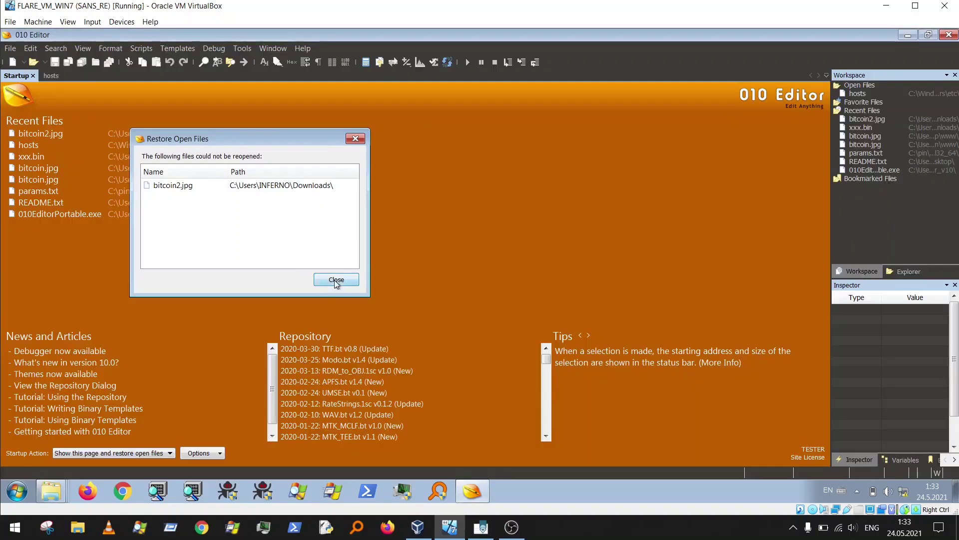
pyautogui.click(335, 279)
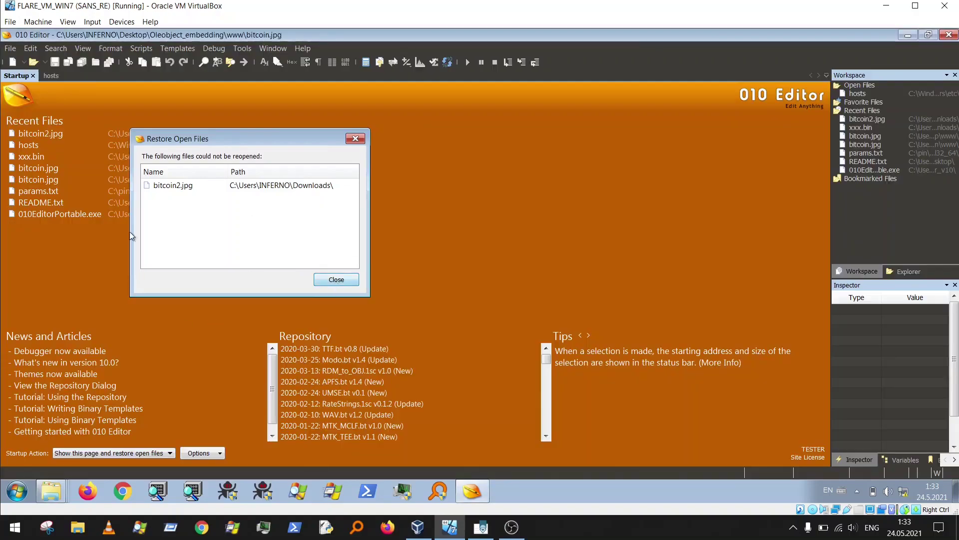
pyautogui.scroll(-9, 340, 235)
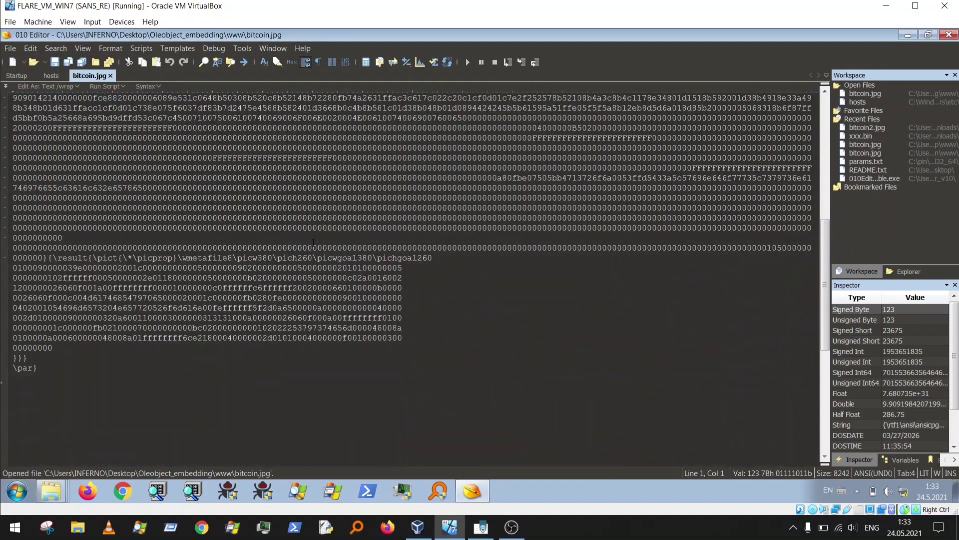
pyautogui.scroll(10, 339, 236)
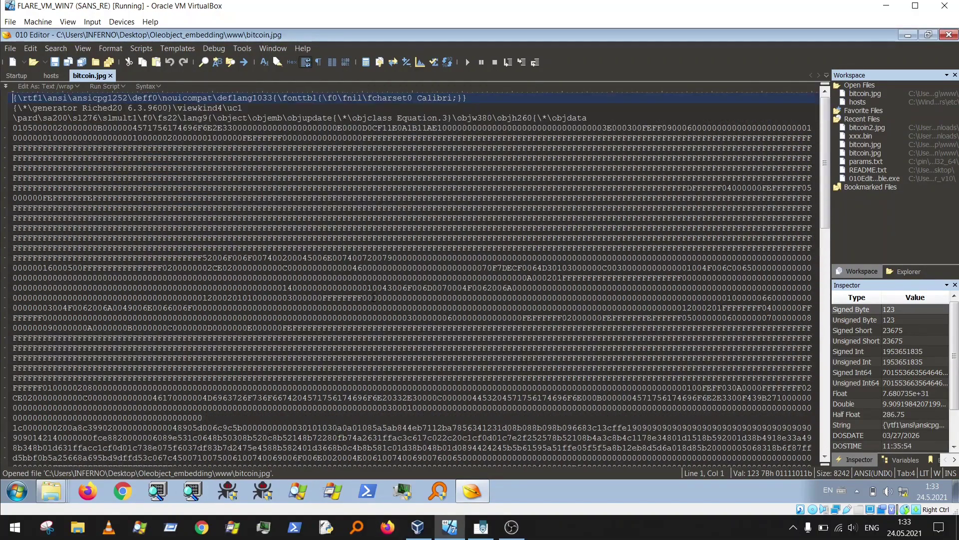
pyautogui.click(111, 75)
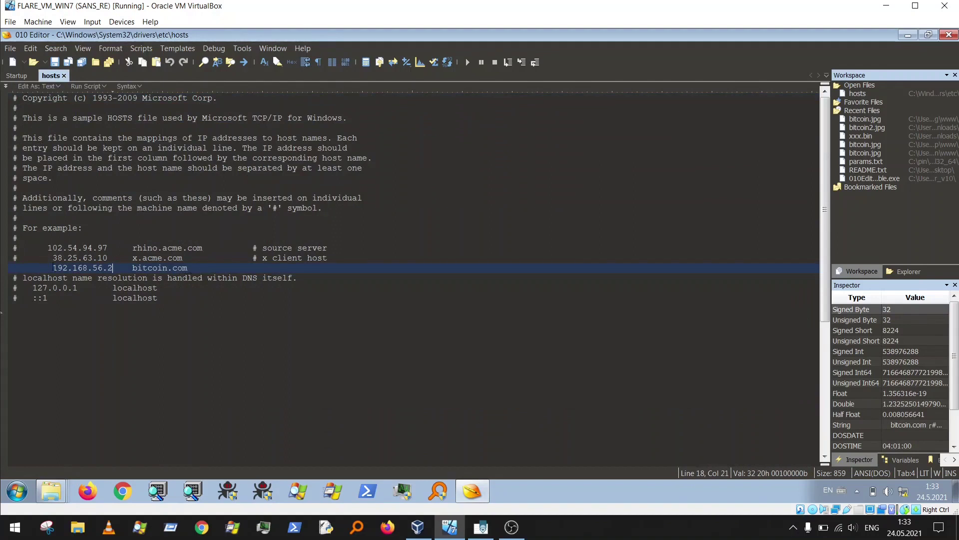
# - Check the IP address mapped to bitcoin.com in the hosts file, then close the file and return to the www folder
pyautogui.doubleClick(113, 268)
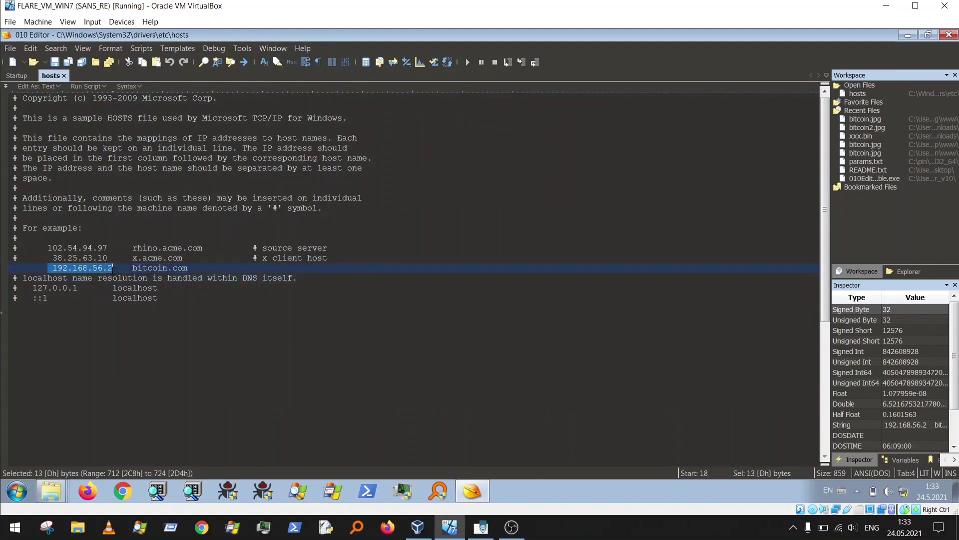
pyautogui.click(65, 76)
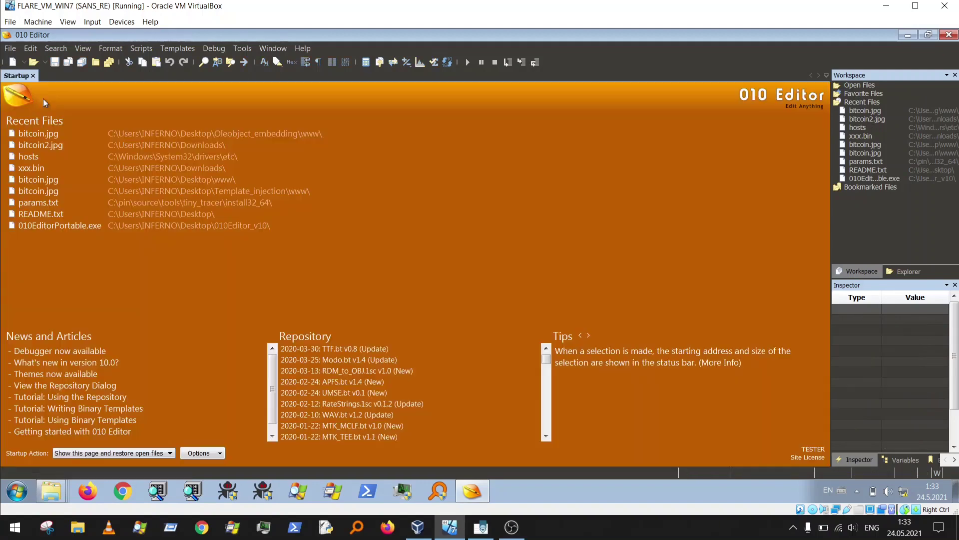
pyautogui.hotkey('ctrl', 'o')
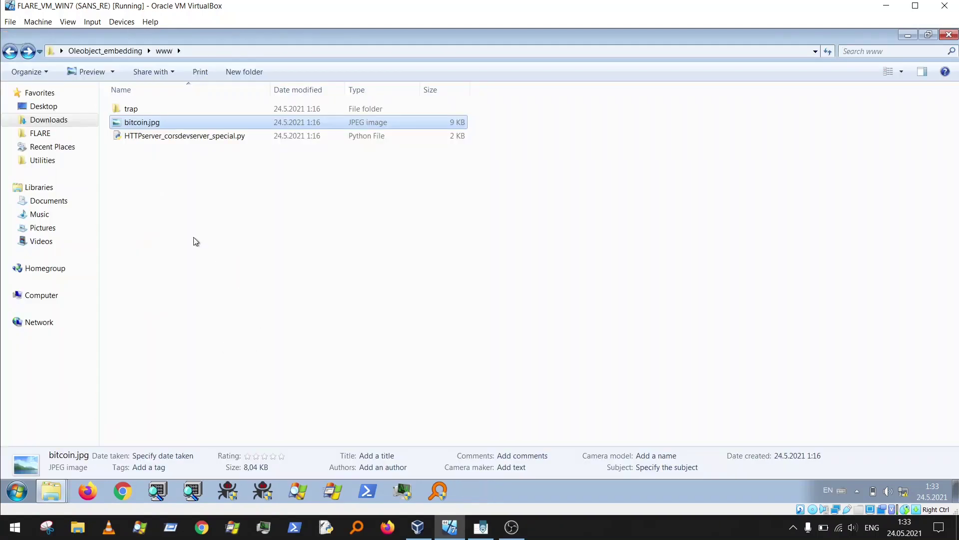
pyautogui.click(187, 186)
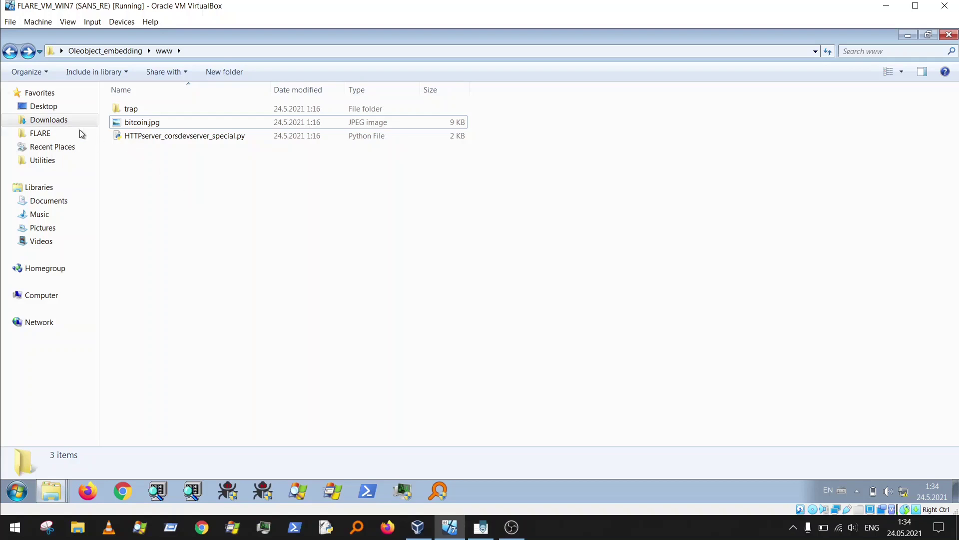
# - Launch Word and create a blank document, dismissing the Office activation wizard
pyautogui.click(17, 496)
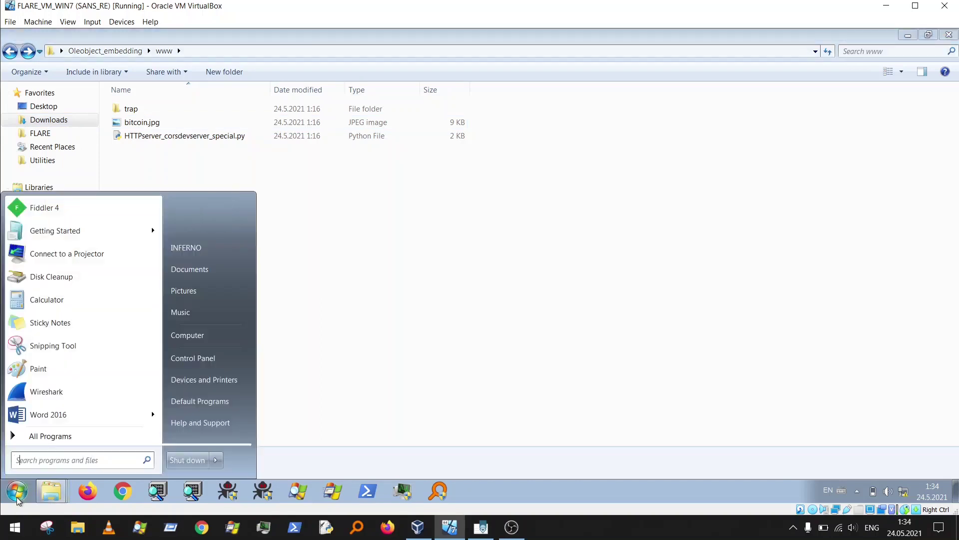
pyautogui.write('word')
pyautogui.press('Return')
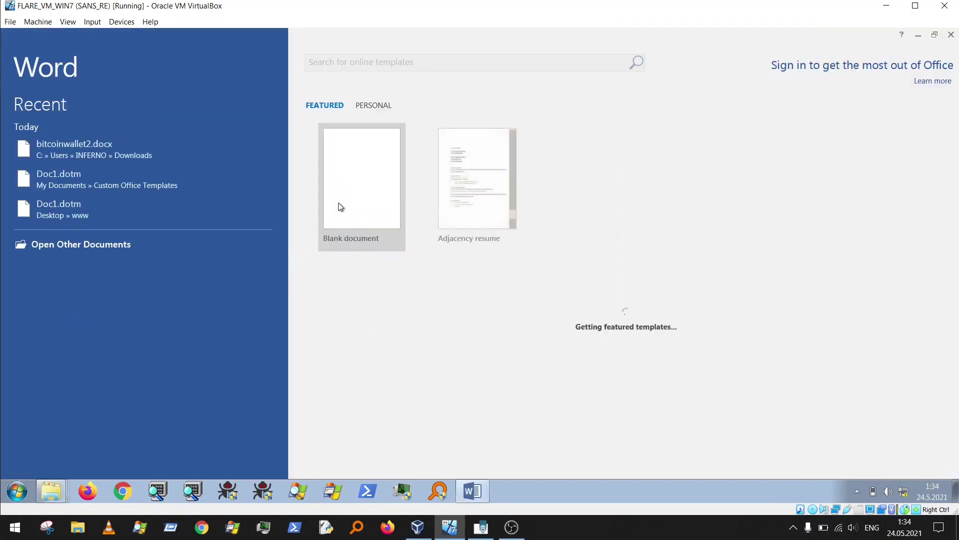
pyautogui.click(360, 171)
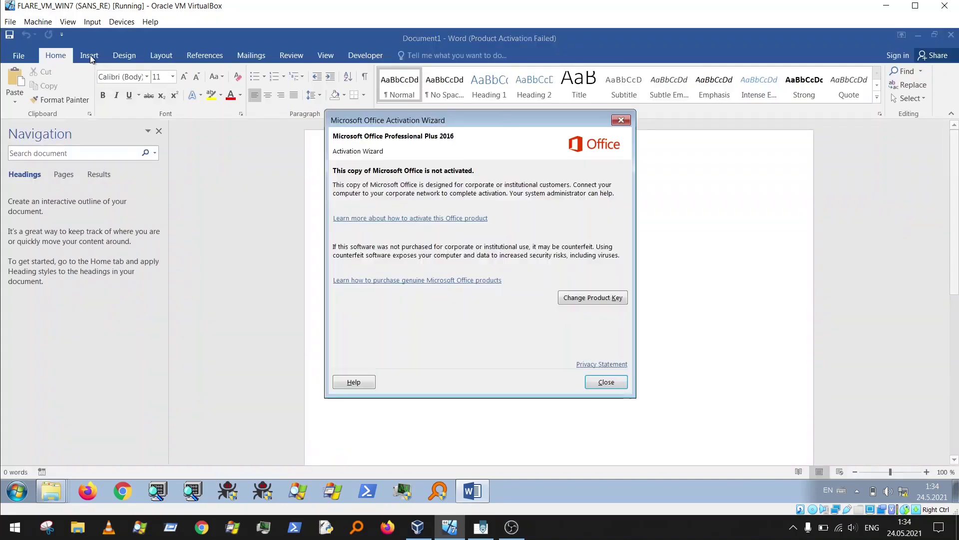
pyautogui.click(621, 120)
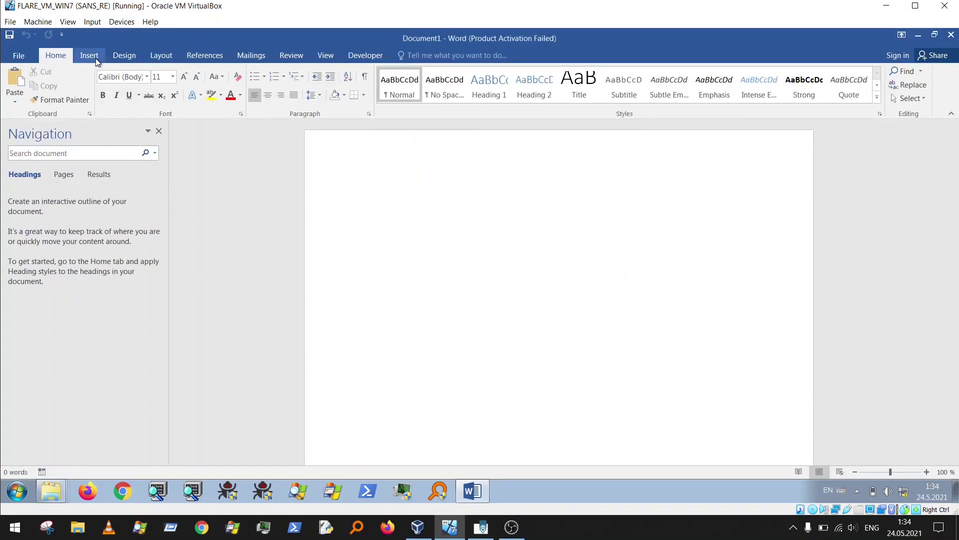
# - Start inserting an object created from a file, with the Link to file option enabled
pyautogui.click(93, 58)
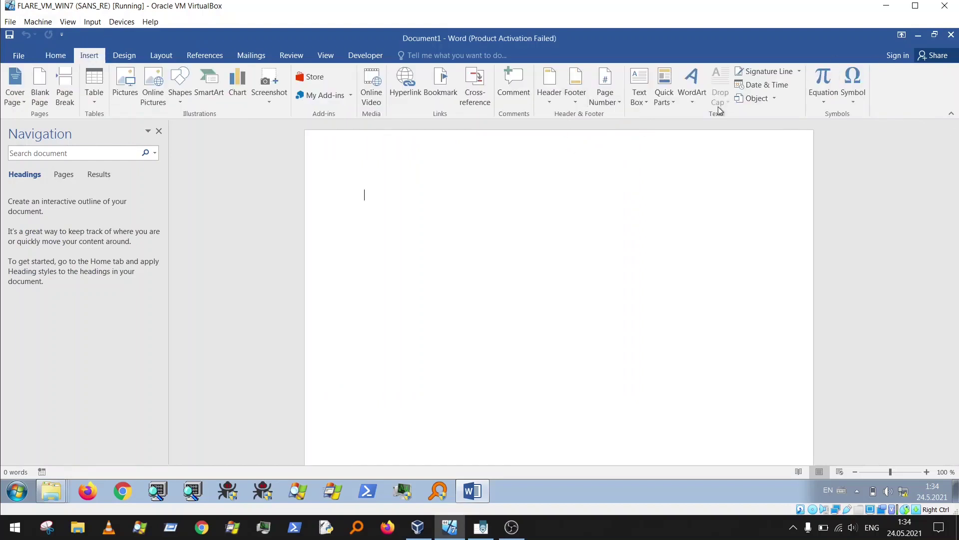
pyautogui.click(774, 98)
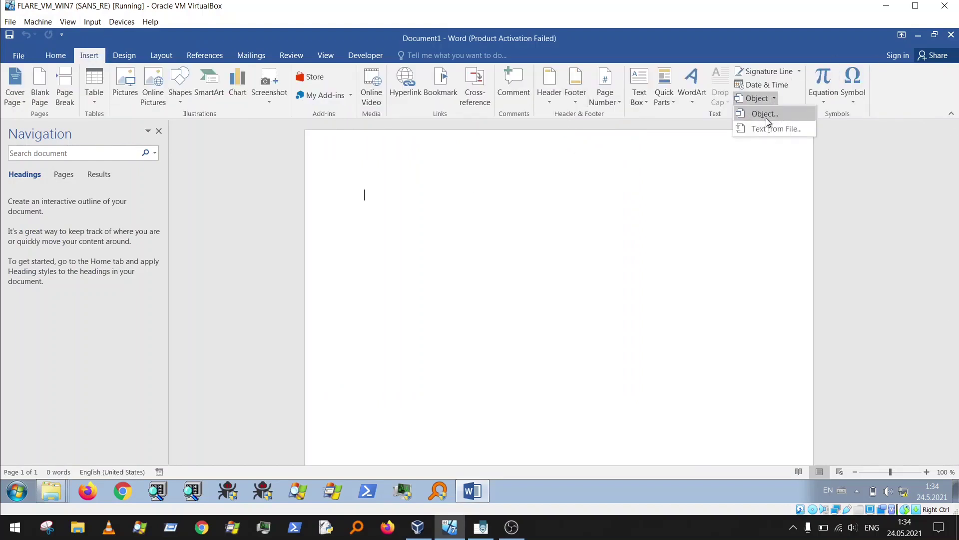
pyautogui.click(766, 118)
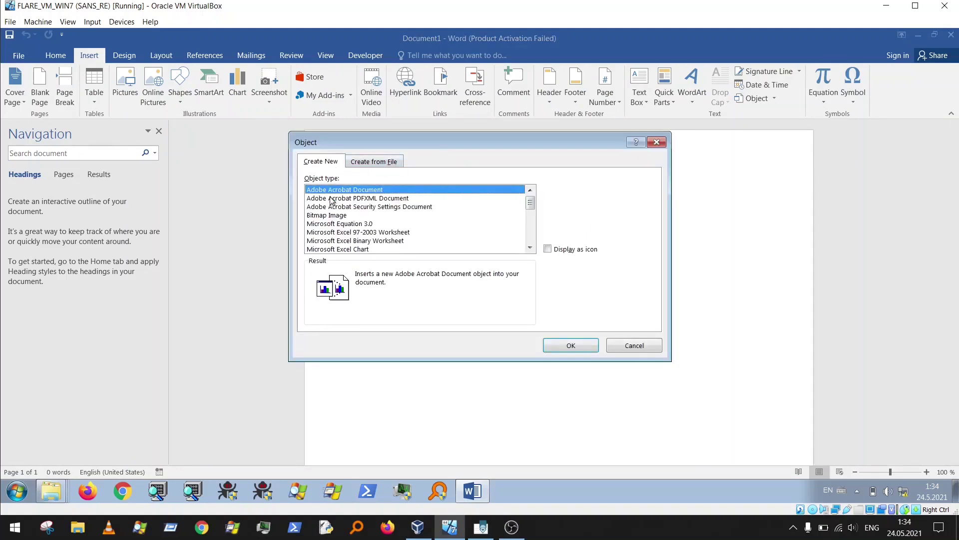
pyautogui.scroll(-2, 342, 225)
pyautogui.scroll(2, 350, 229)
pyautogui.click(386, 165)
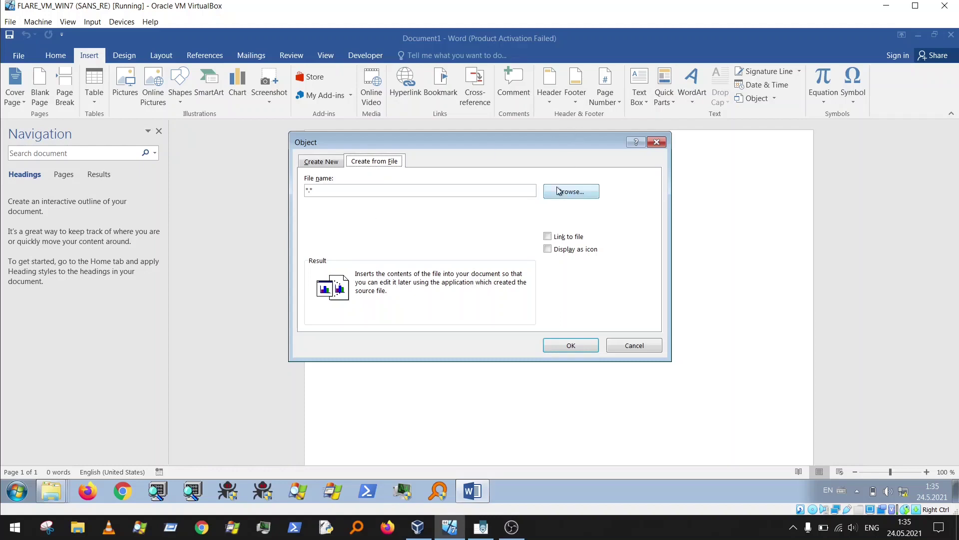
pyautogui.click(548, 237)
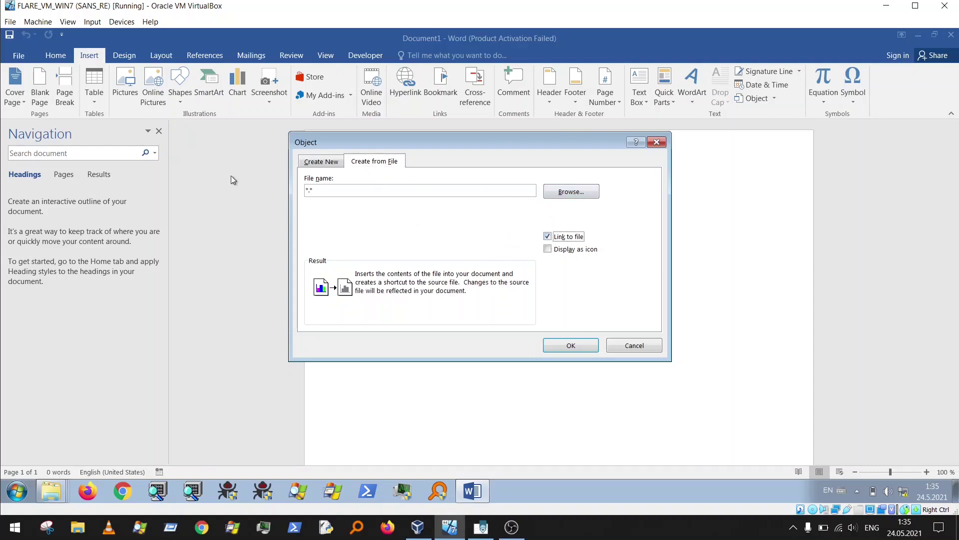
pyautogui.click(364, 188)
pyautogui.press('BackSpace')
pyautogui.press('BackSpace')
pyautogui.press('BackSpace')
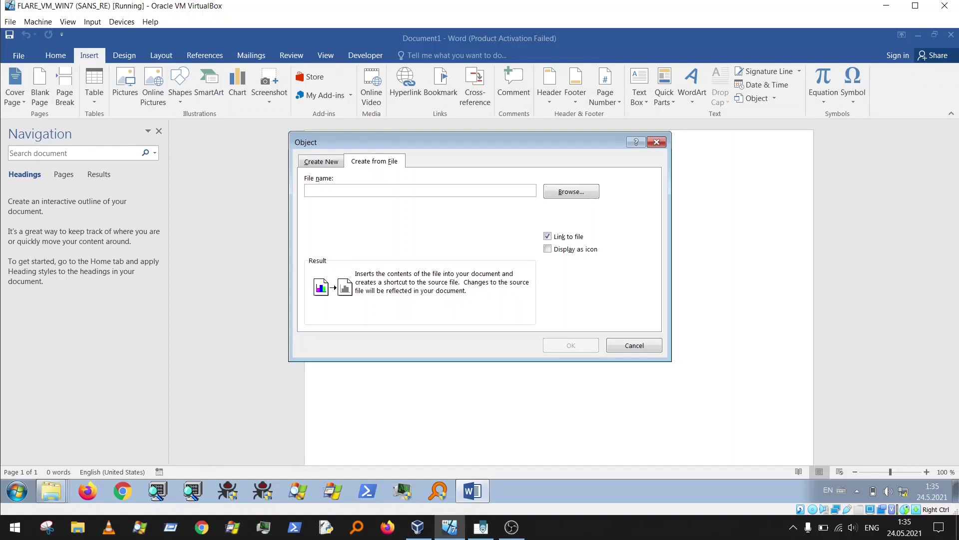
pyautogui.write('http://bitcoin.com/bitcoin.jpg')
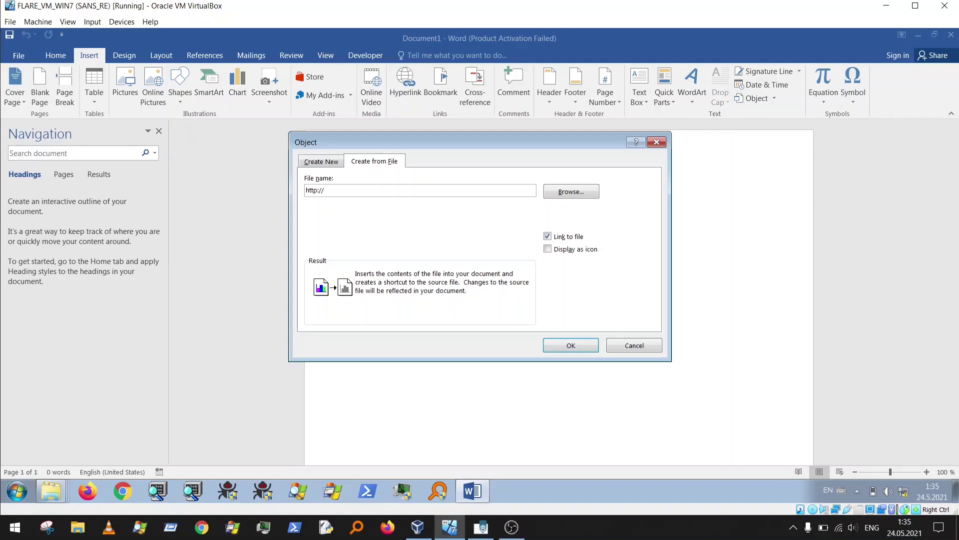
pyautogui.write('//bitcoin.')
pyautogui.write('com')
pyautogui.write('/bitcoi')
pyautogui.write('com/bitcoin.jpg')
# - Try to run HTTPserver_corsdevserver_special.py with py -2 in an admin command window from the www folder, then close the window
pyautogui.rightClick(63, 494)
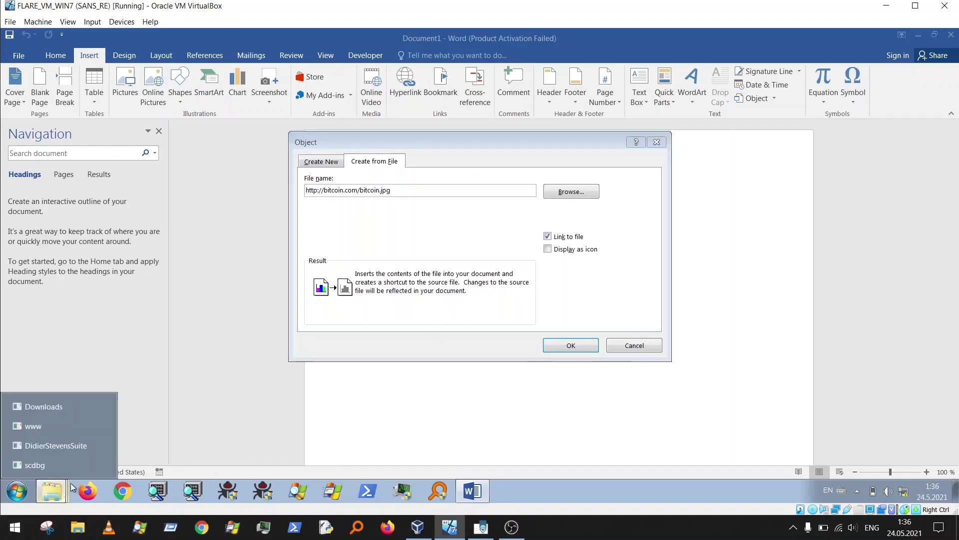
pyautogui.click(52, 429)
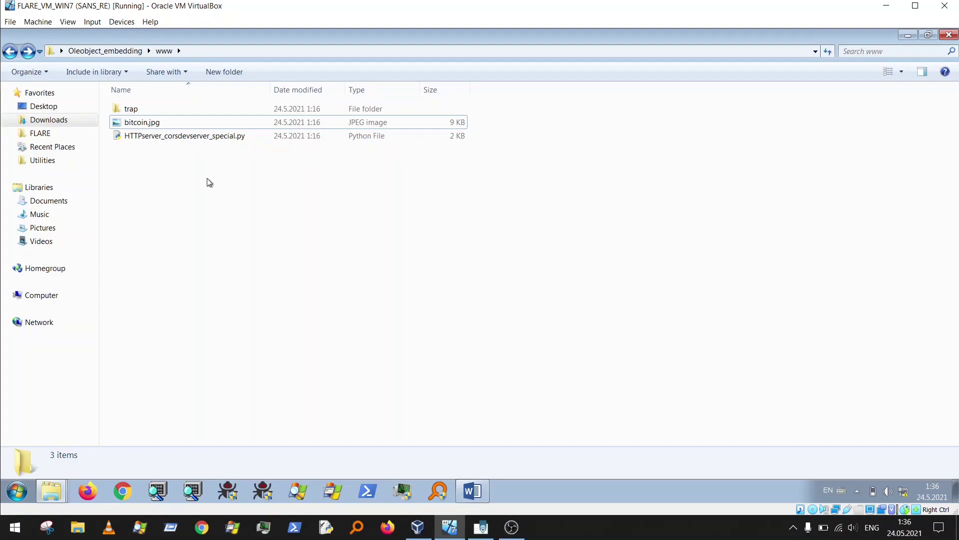
pyautogui.rightClick(184, 175)
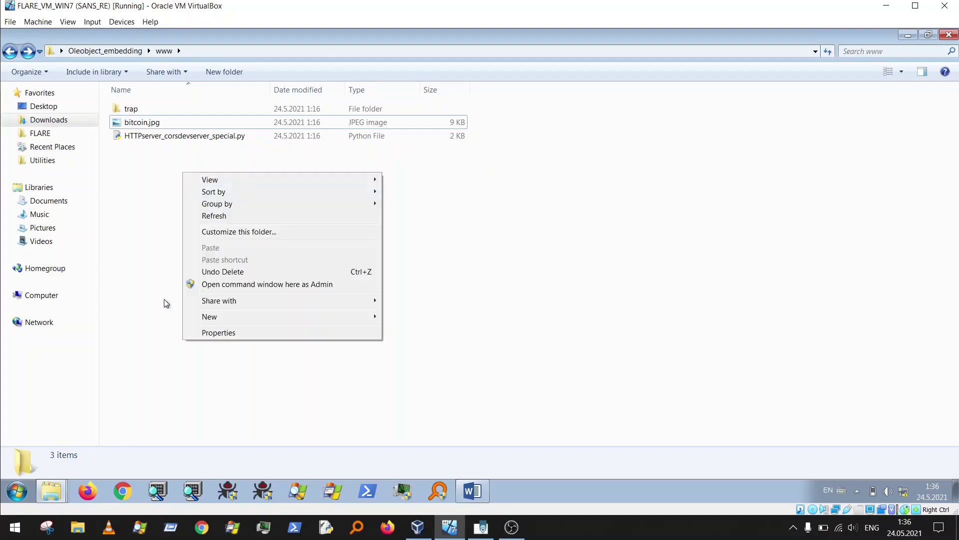
pyautogui.click(238, 283)
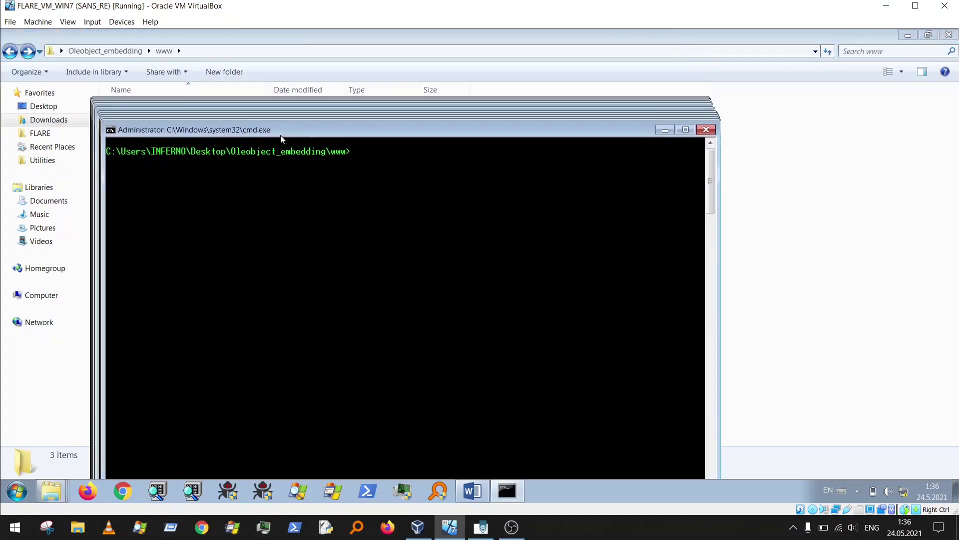
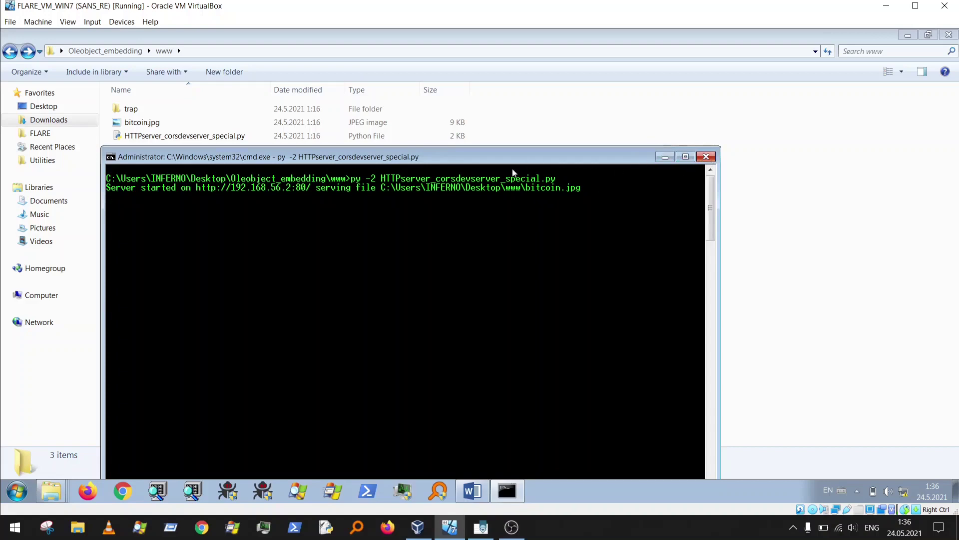
pyautogui.moveTo(411, 188); pyautogui.dragTo(583, 190)
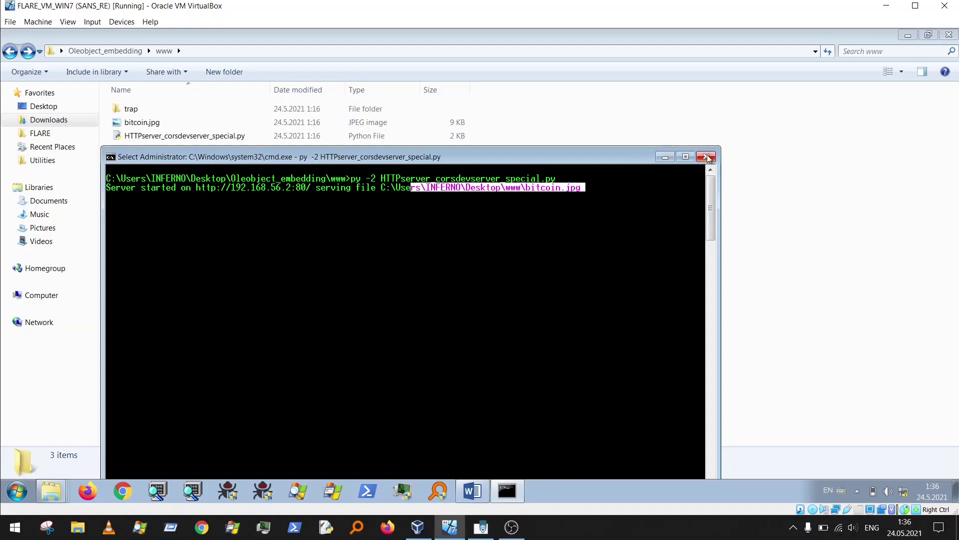
pyautogui.click(706, 157)
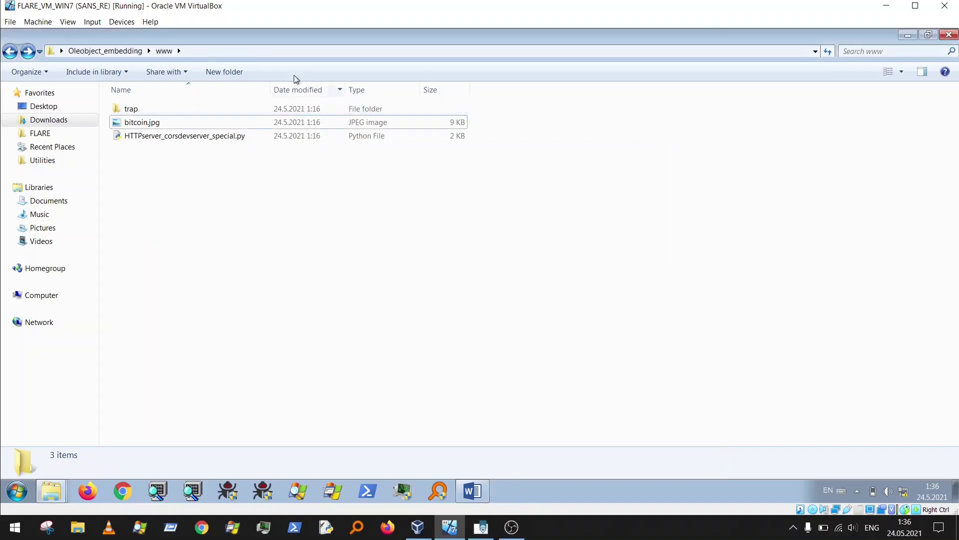
# - Copy the www folder from Oleobject_embedding to the Desktop, and open the copied folder
pyautogui.click(120, 51)
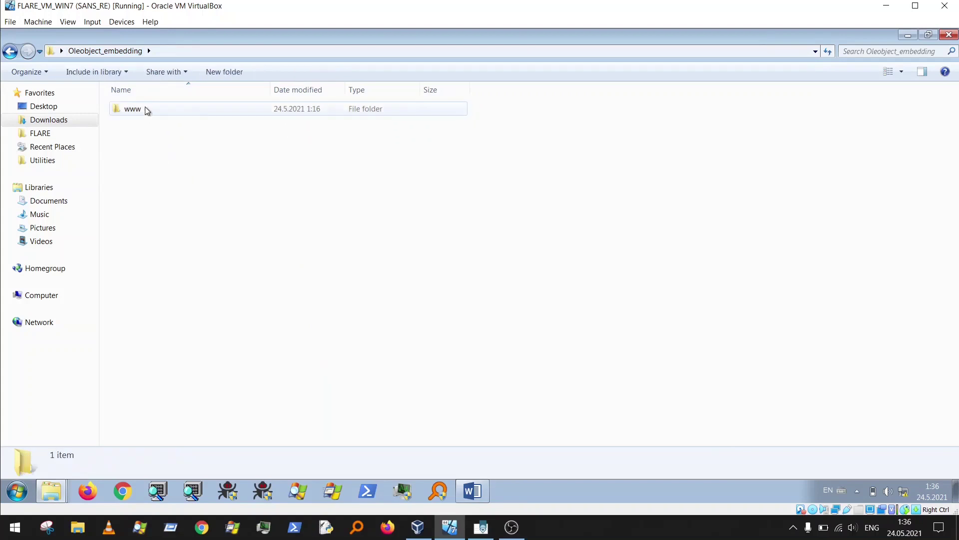
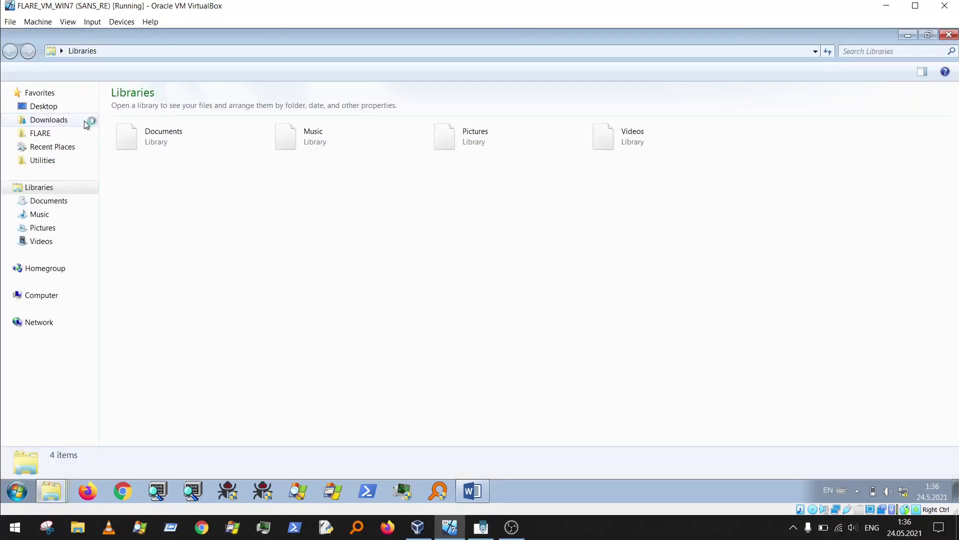
pyautogui.click(54, 107)
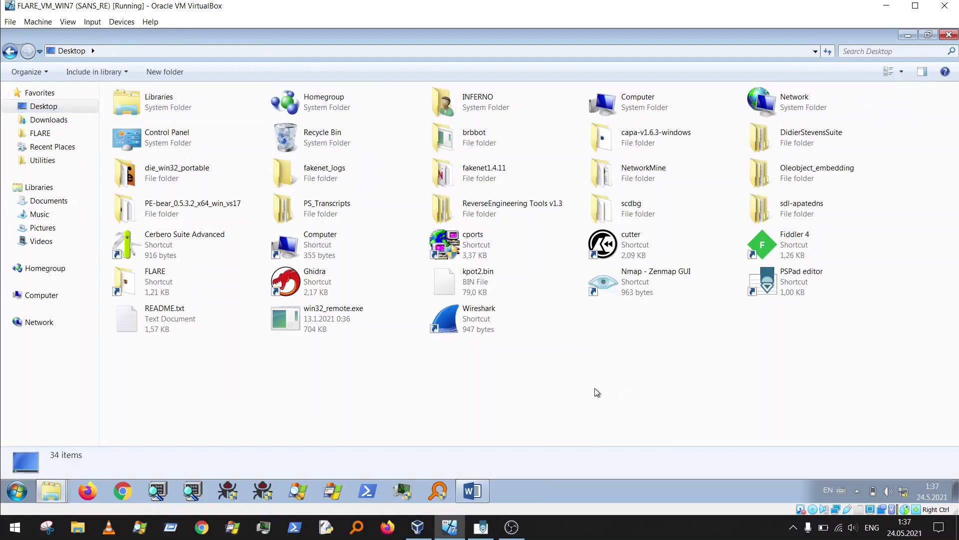
pyautogui.hotkey('ctrl', 'v')
pyautogui.doubleClick(155, 253)
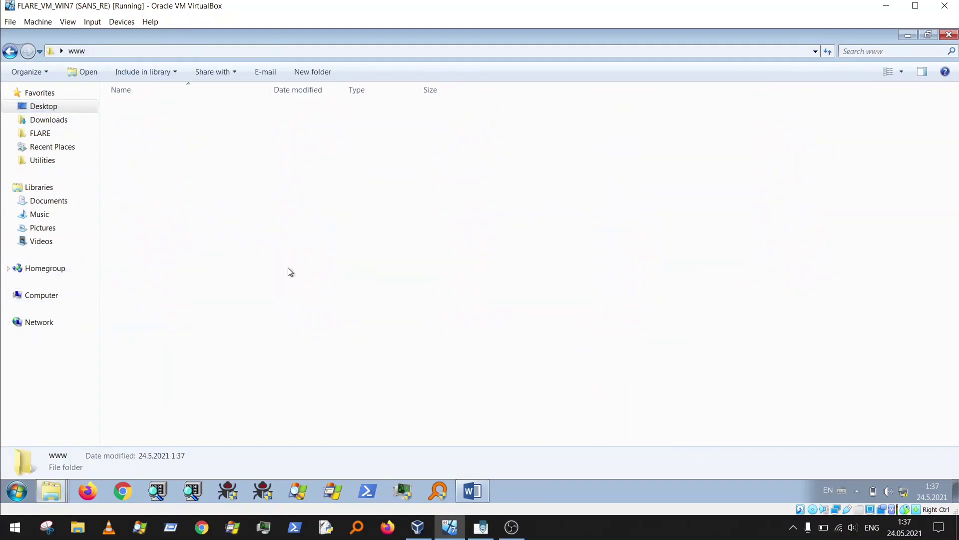
pyautogui.click(191, 50)
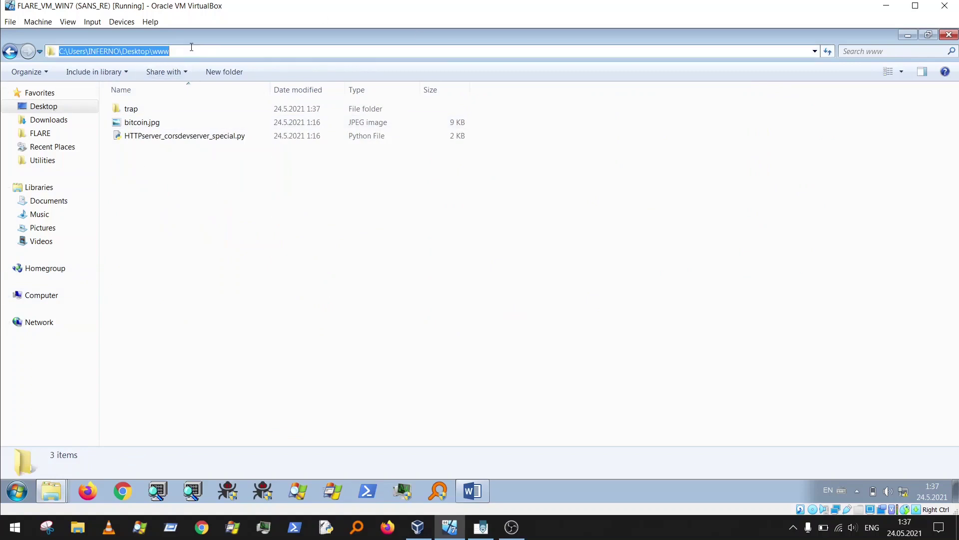
pyautogui.click(270, 210)
pyautogui.rightClick(197, 196)
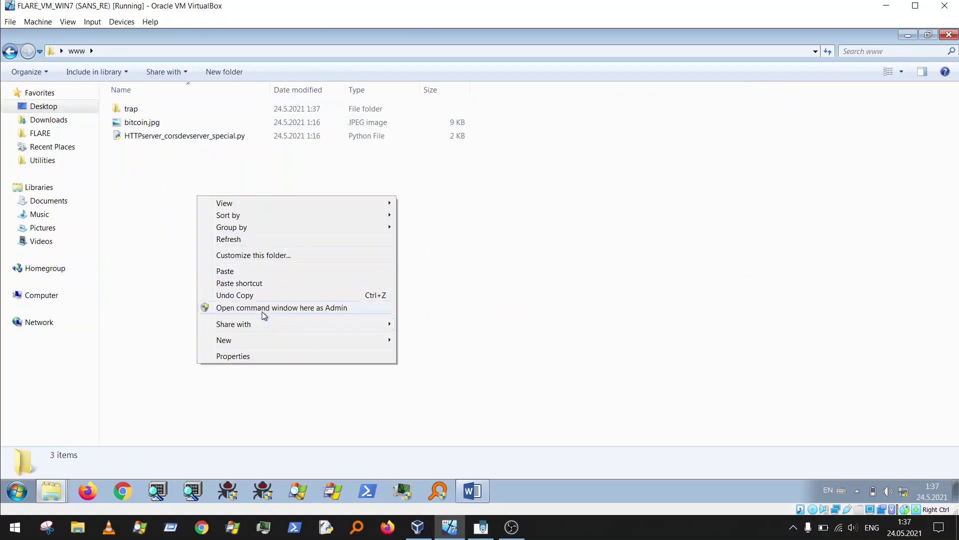
pyautogui.click(146, 137)
pyautogui.rightClick(146, 138)
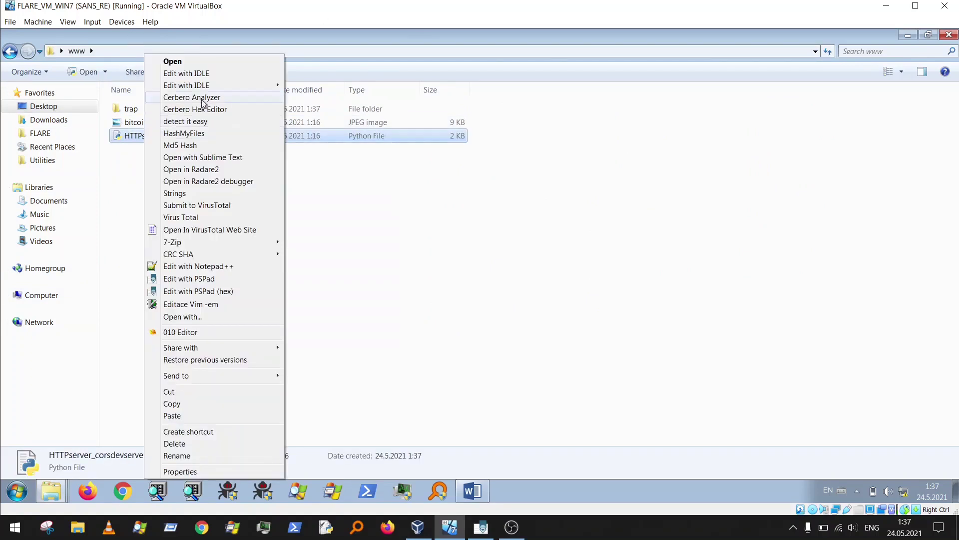
pyautogui.click(256, 95)
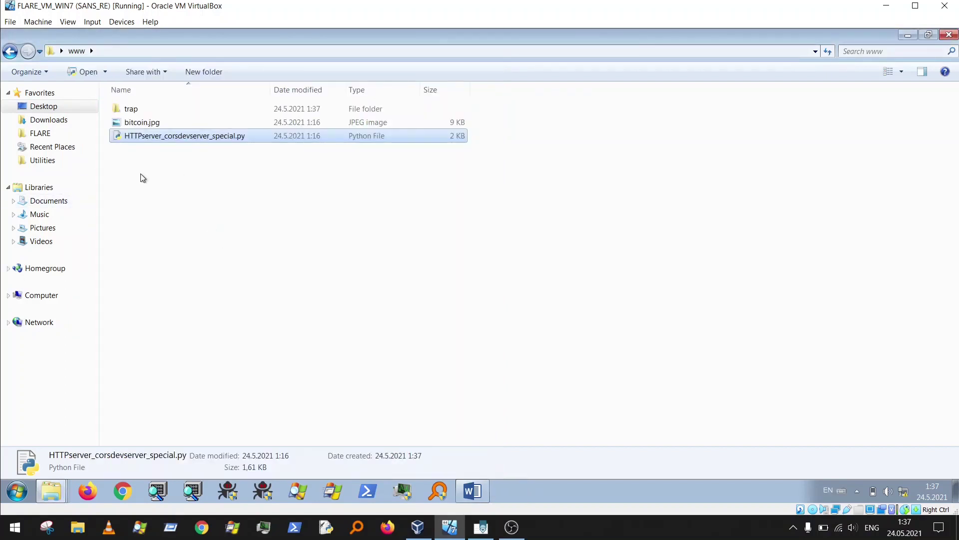
# - Run HTTPserver_corsdevserver_special.py with py -2 in an admin command window from the Desktop www folder, and minimize that window
pyautogui.rightClick(141, 173)
pyautogui.click(170, 285)
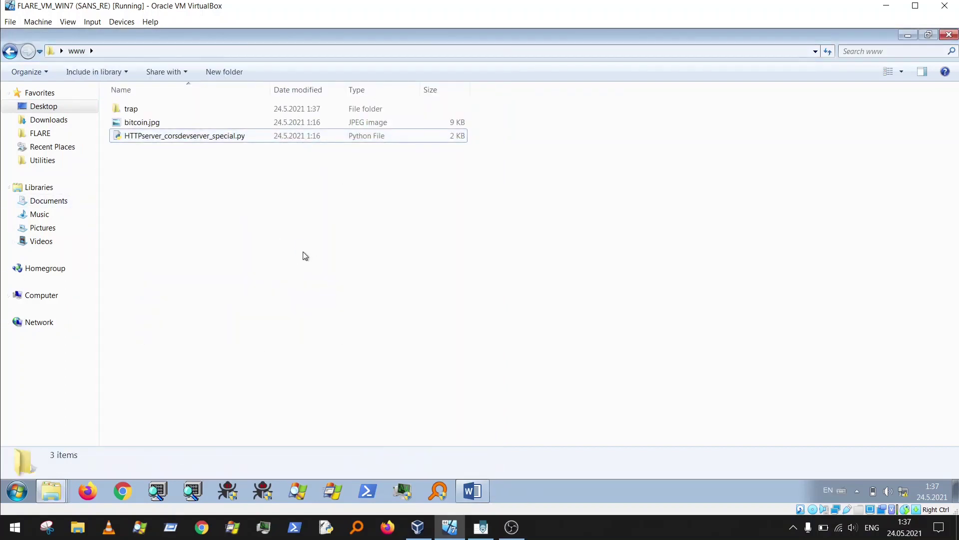
pyautogui.write('py -2')
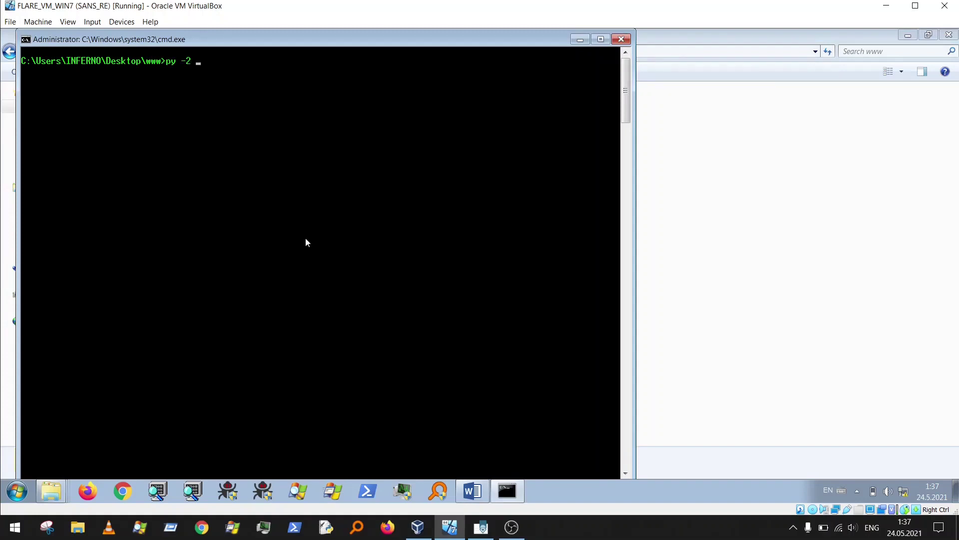
pyautogui.write(' htt')
pyautogui.press('Tab')
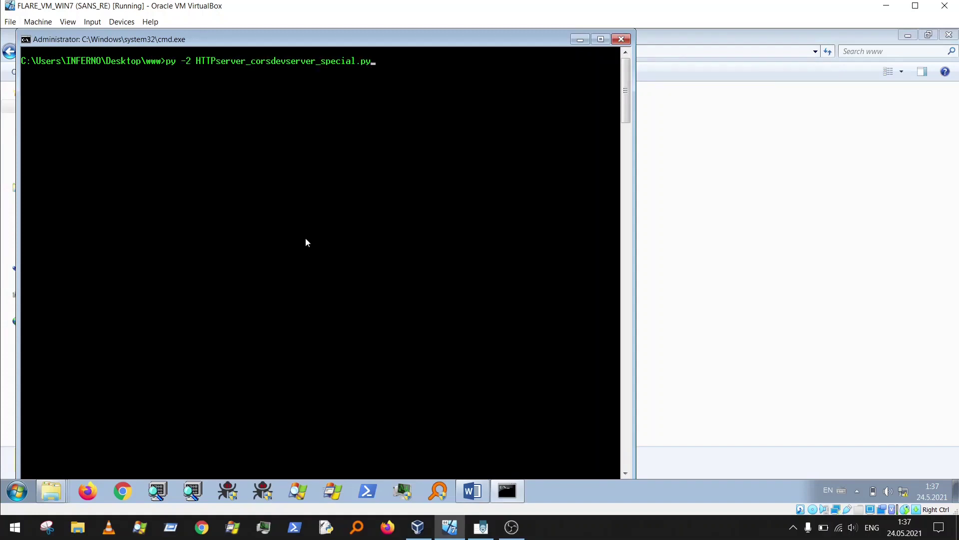
pyautogui.press('Return')
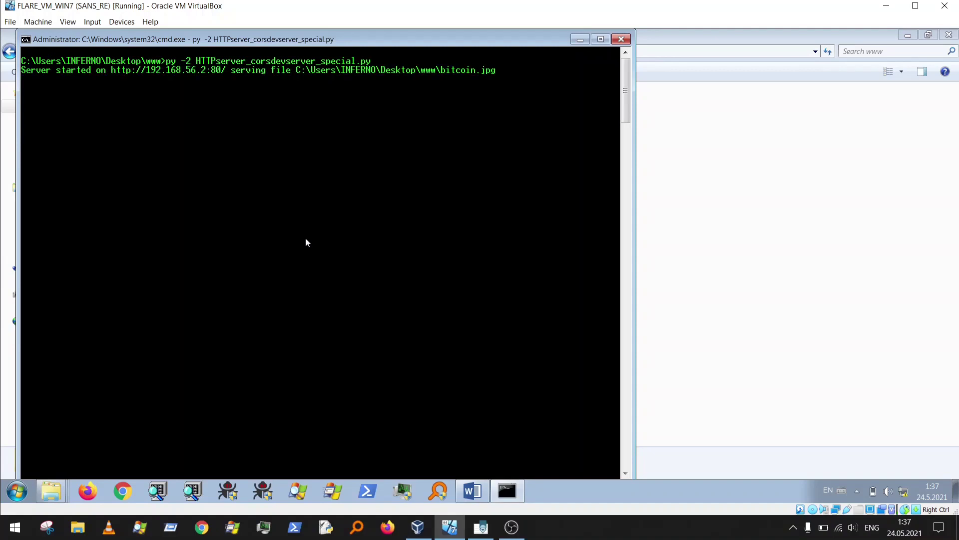
pyautogui.click(580, 40)
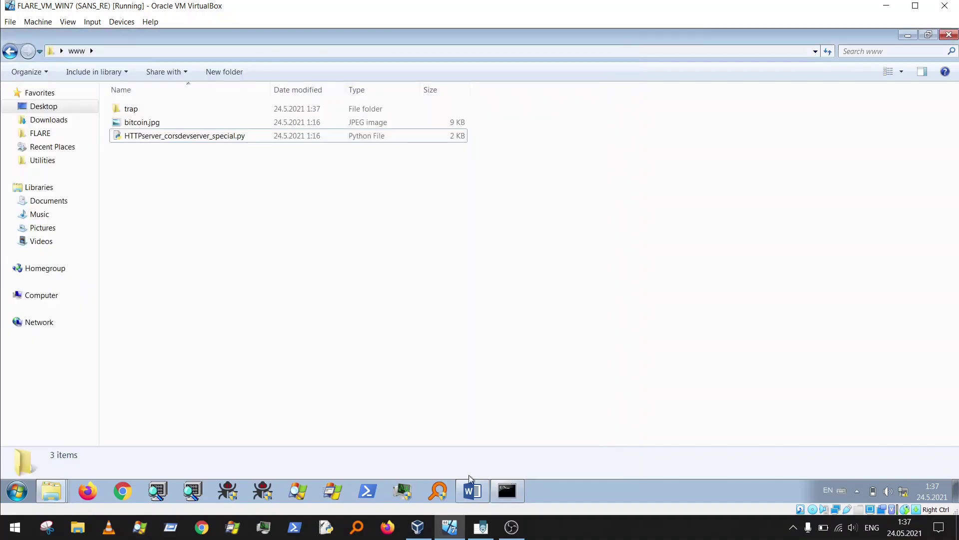
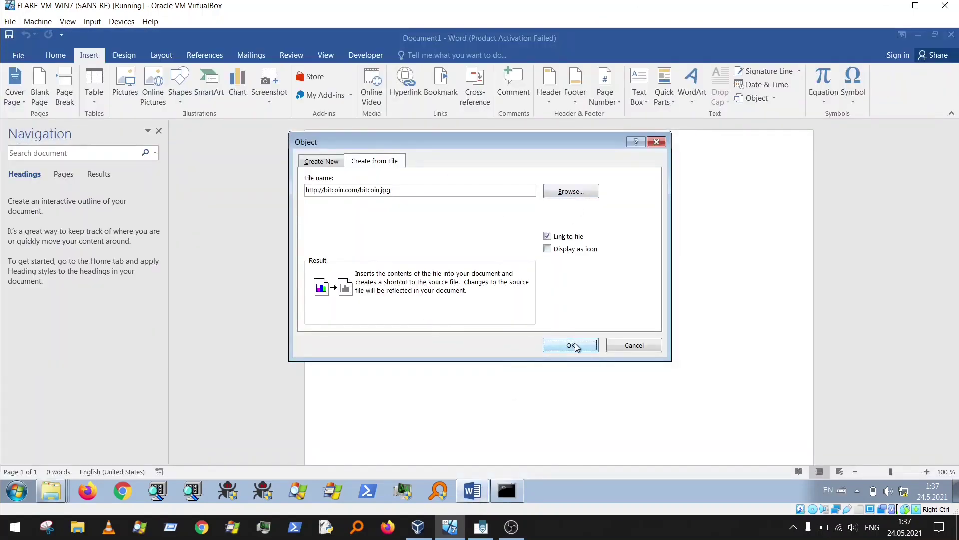
# - Switch to Word and insert the linked object, enter the text 111, and close the launched Calculator
pyautogui.click(576, 346)
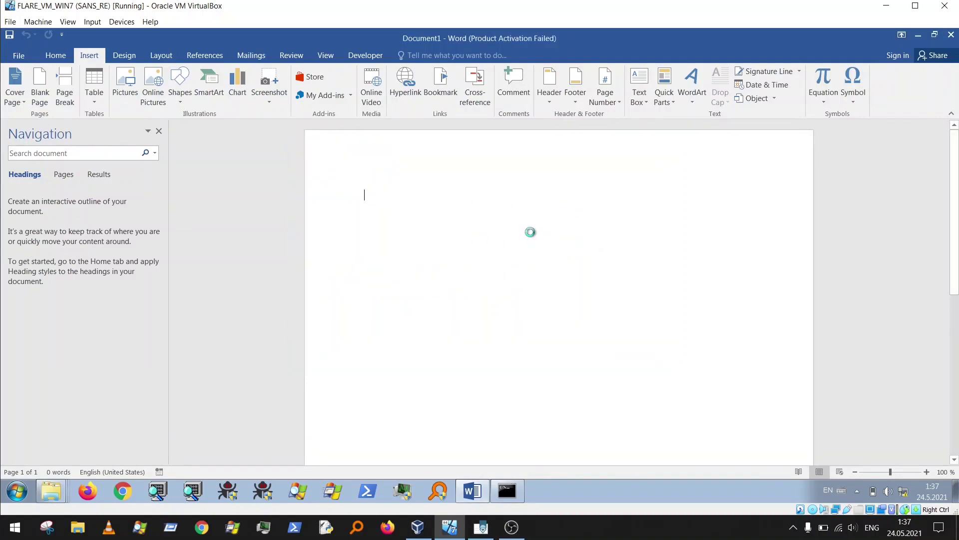
pyautogui.write('111')
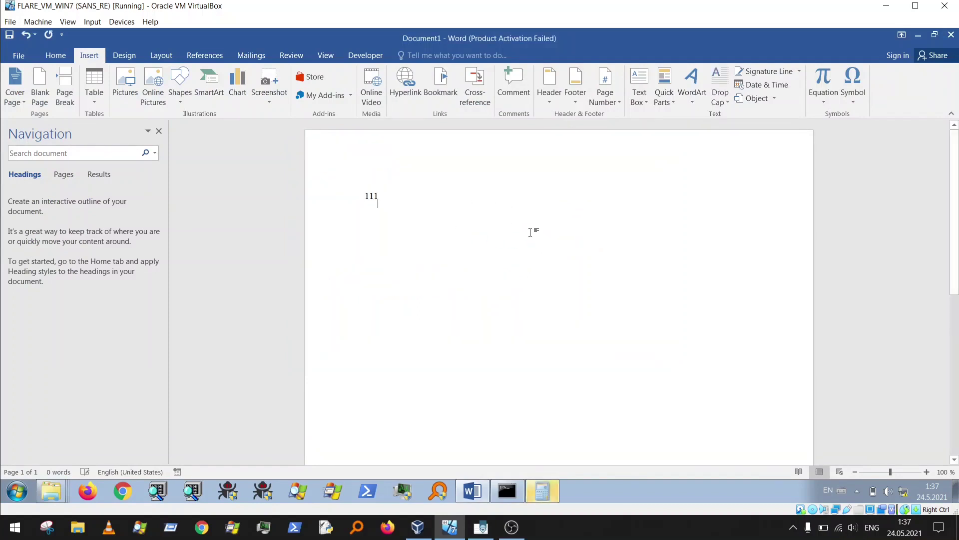
pyautogui.click(543, 496)
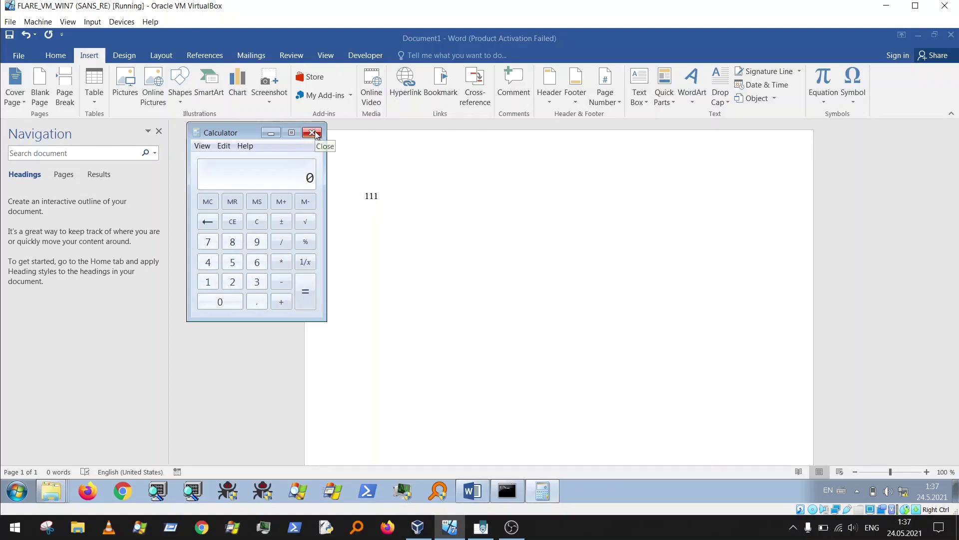
pyautogui.click(314, 134)
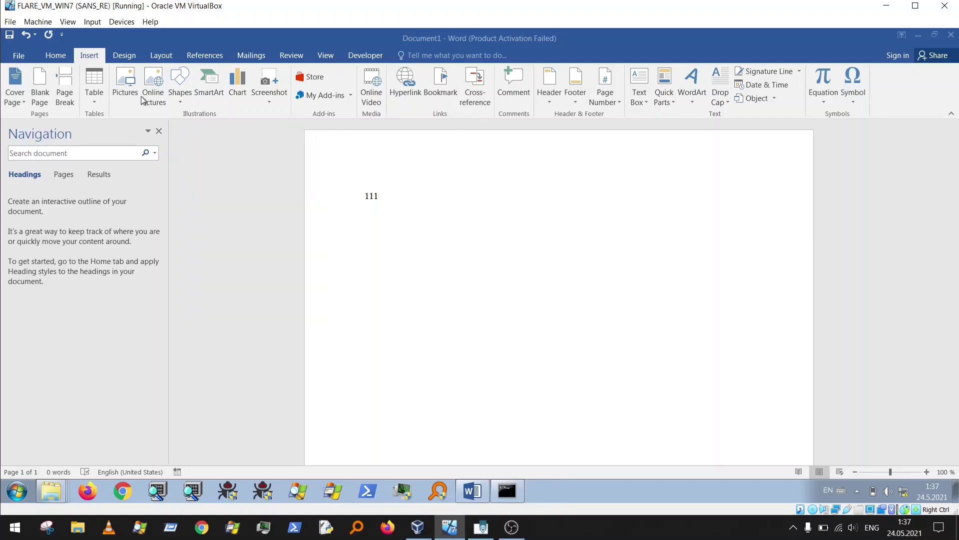
# - Insert the bitcoin picture from the Downloads folder into the document
pyautogui.click(56, 56)
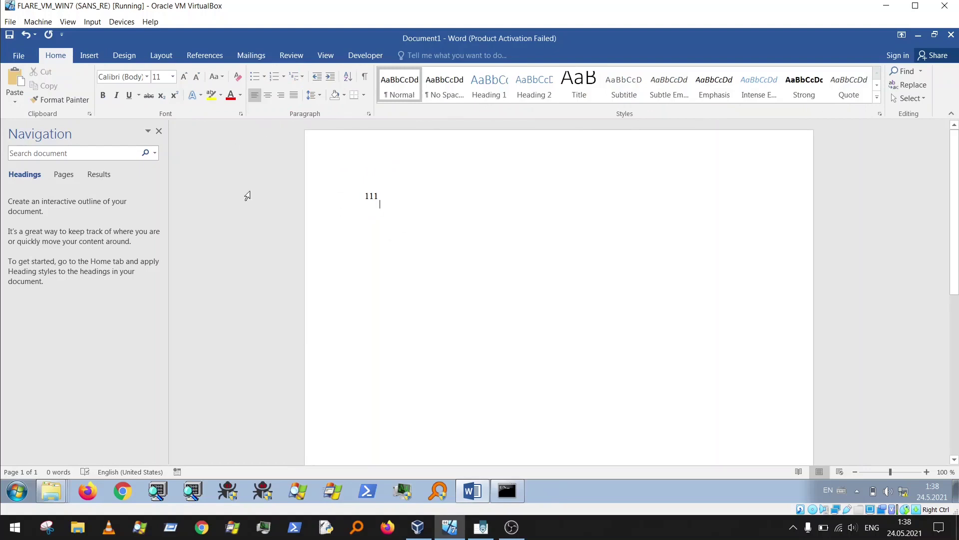
pyautogui.click(89, 57)
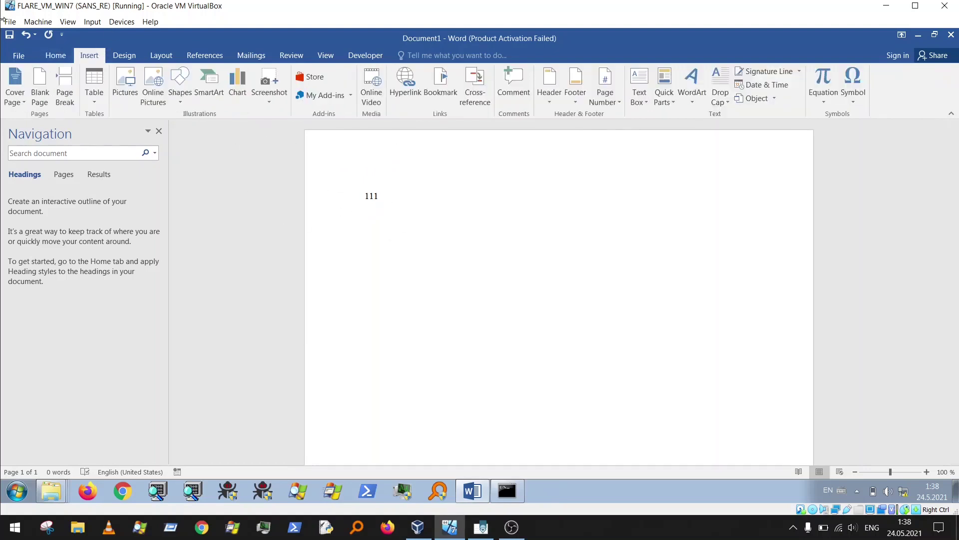
pyautogui.click(120, 85)
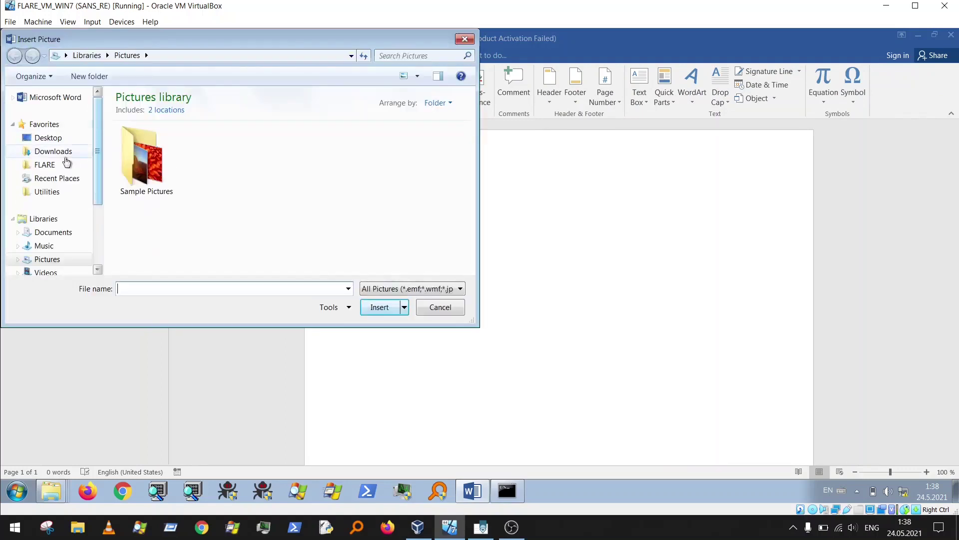
pyautogui.click(47, 154)
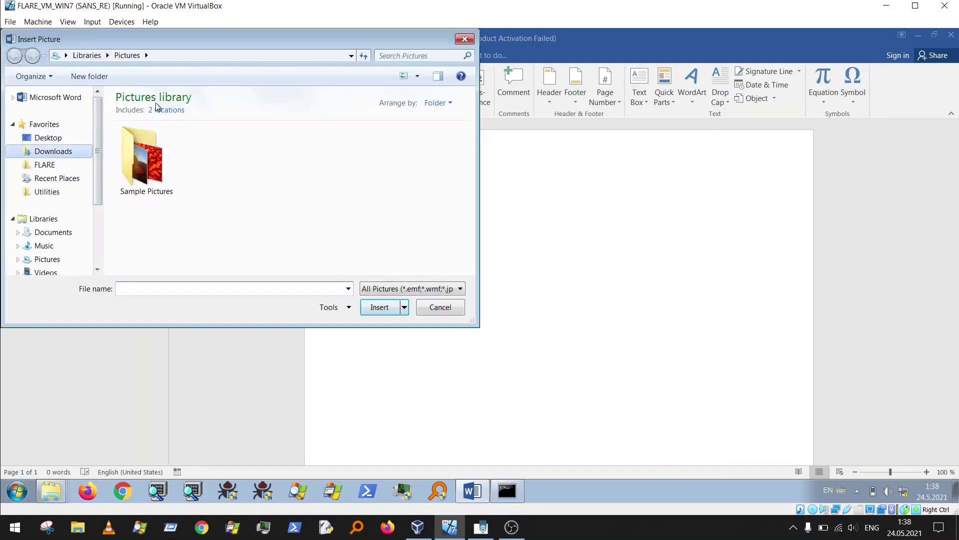
pyautogui.click(146, 122)
pyautogui.click(379, 307)
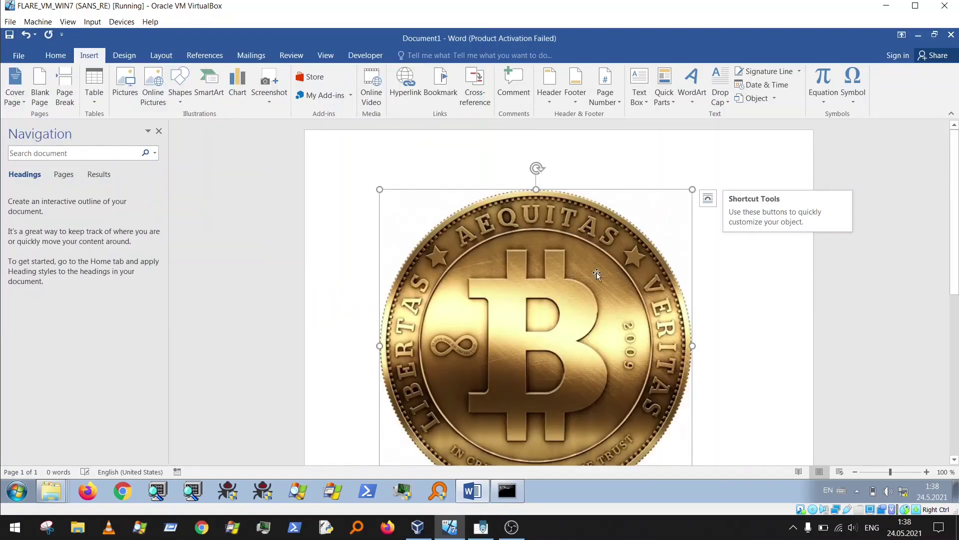
# - Set the bitcoin picture's text wrapping to In Front of Text
pyautogui.click(484, 257)
pyautogui.scroll(-5, 745, 248)
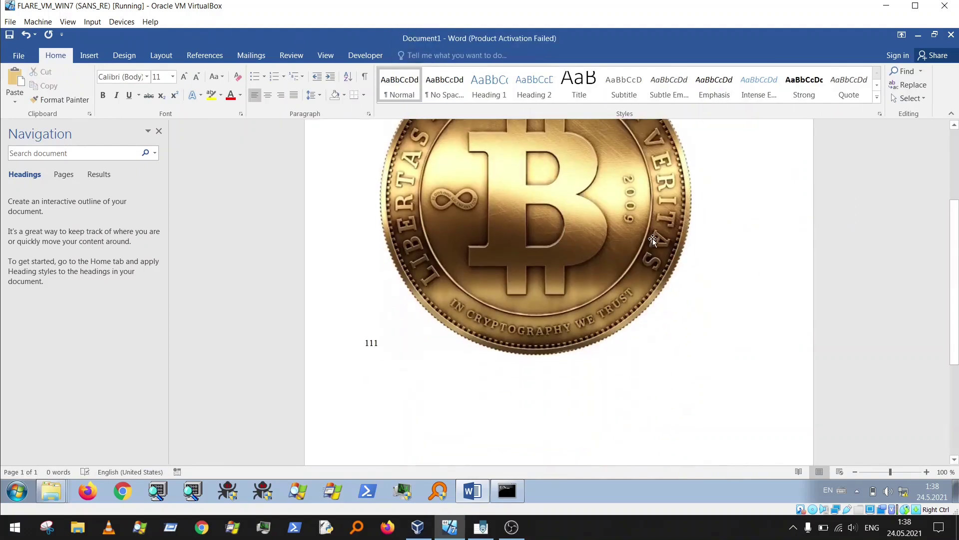
pyautogui.rightClick(526, 283)
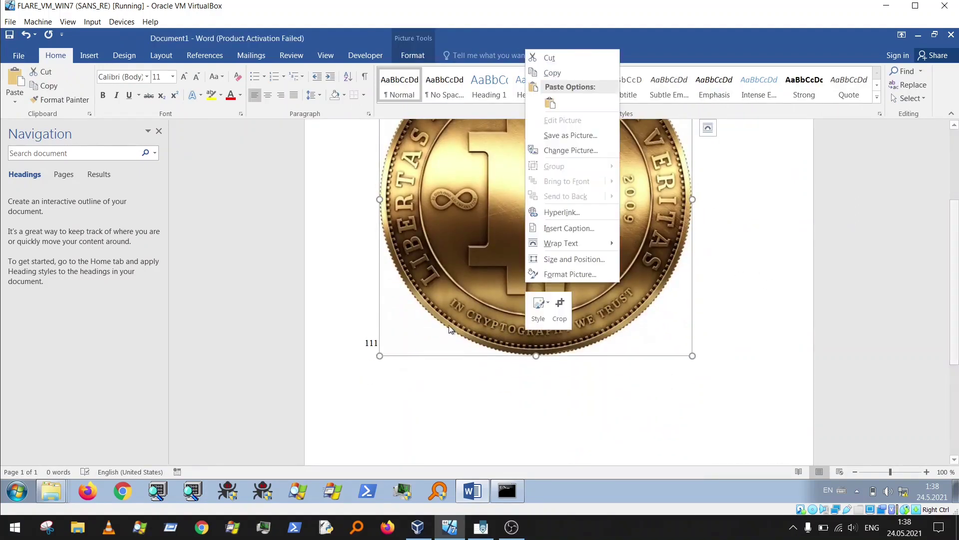
pyautogui.moveTo(572, 245)
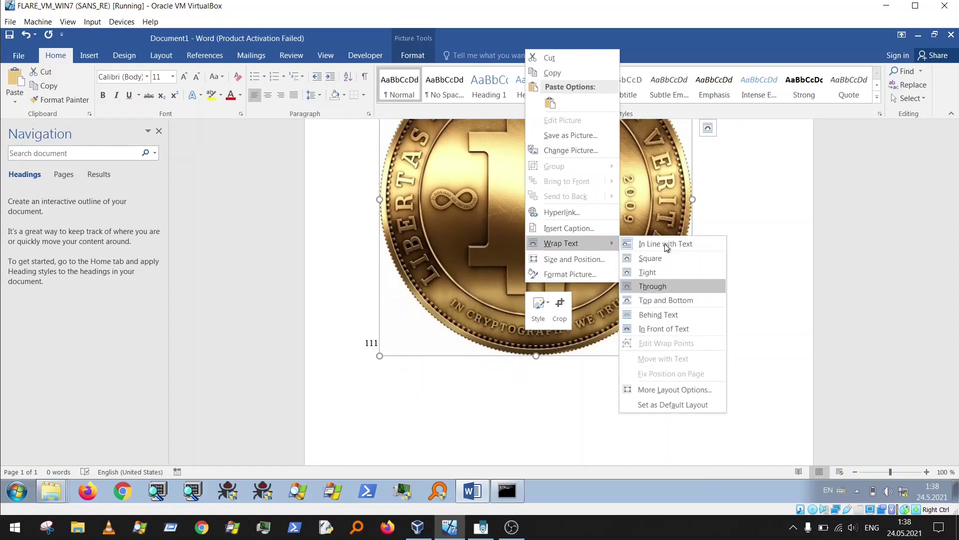
pyautogui.click(668, 329)
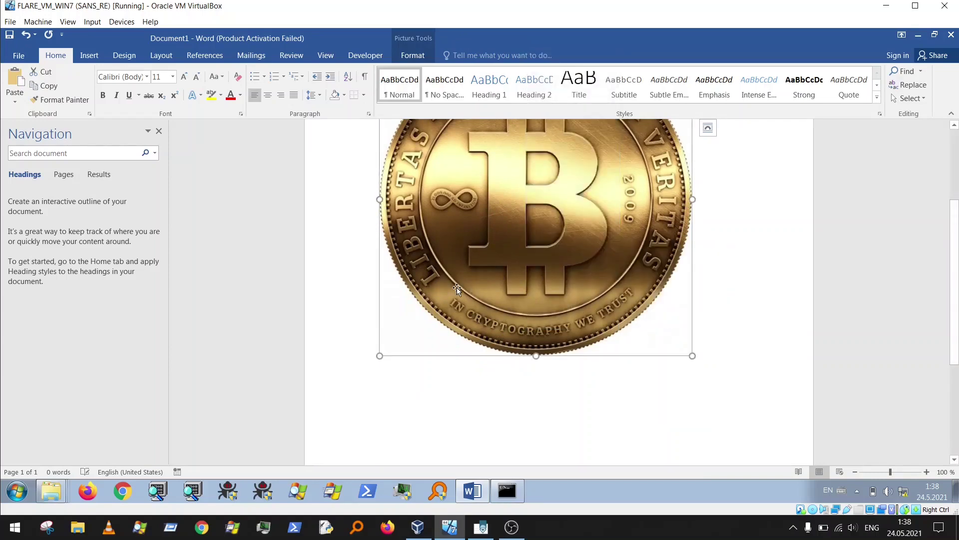
pyautogui.click(827, 300)
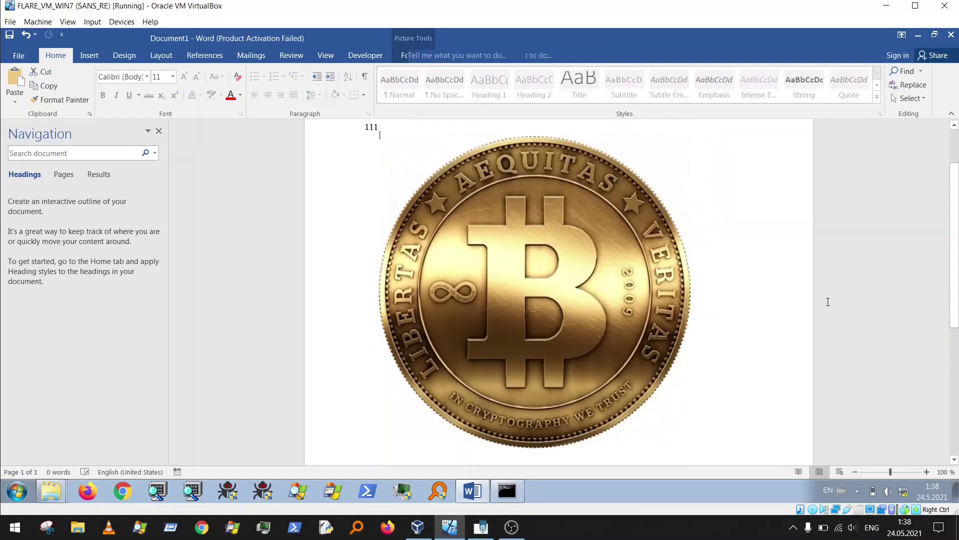
# - Enlarge the bitcoin picture from its upper-left corner so that it covers the text 111
pyautogui.scroll(1, 466, 218)
pyautogui.click(467, 218)
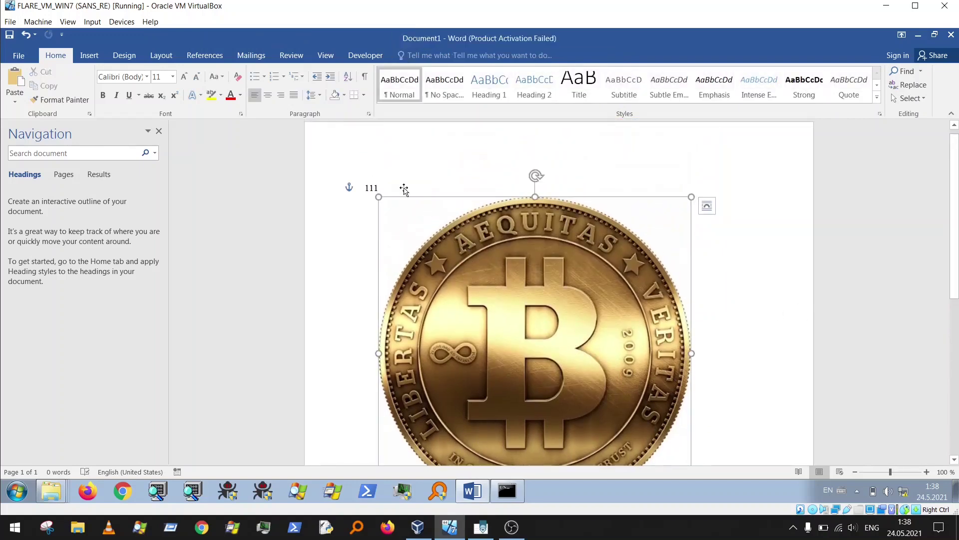
pyautogui.moveTo(379, 198); pyautogui.dragTo(365, 183)
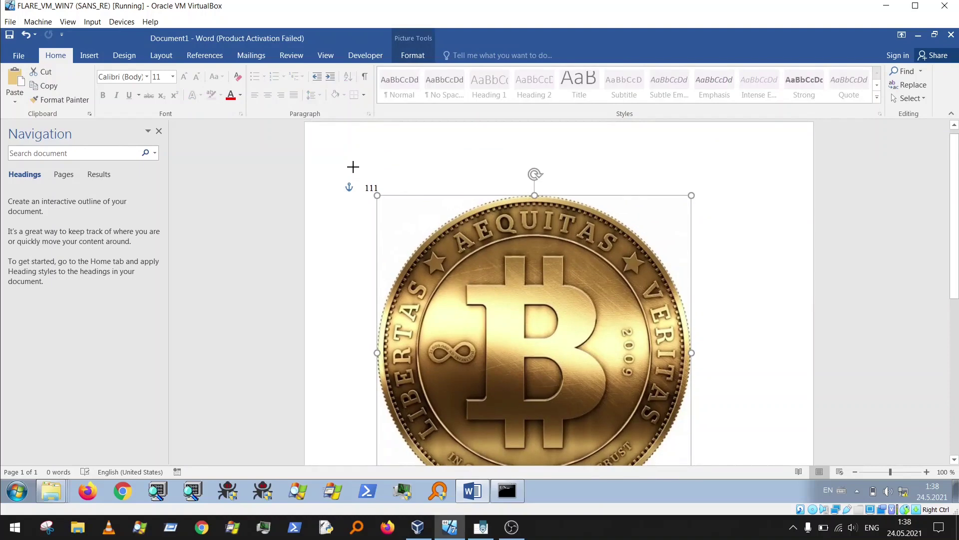
pyautogui.click(743, 270)
# - Examine the whole page to check how the bitcoin picture sits over the document's content
pyautogui.scroll(-6, 743, 270)
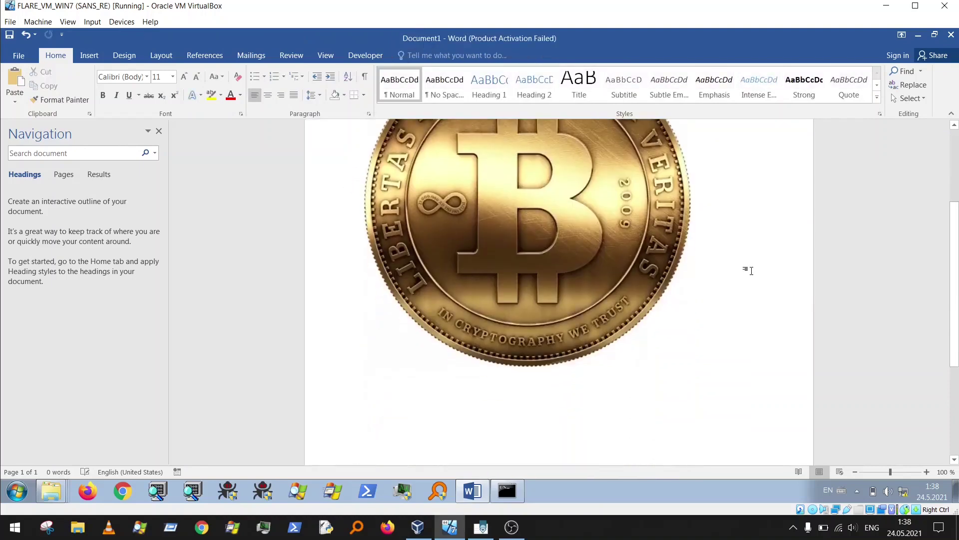
pyautogui.scroll(6, 740, 252)
pyautogui.scroll(1, 739, 252)
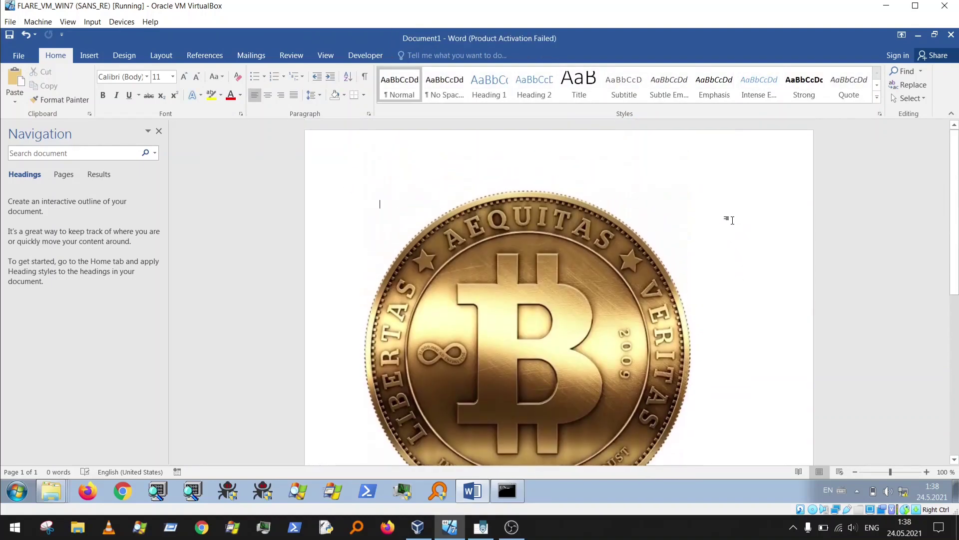
pyautogui.scroll(-3, 758, 200)
pyautogui.scroll(-3, 761, 196)
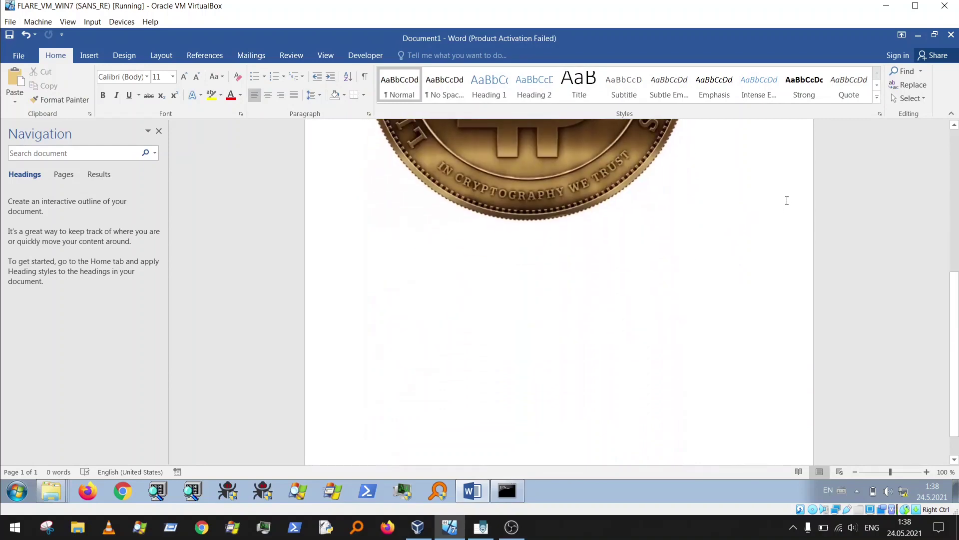
pyautogui.scroll(6, 786, 200)
pyautogui.scroll(-3, 445, 268)
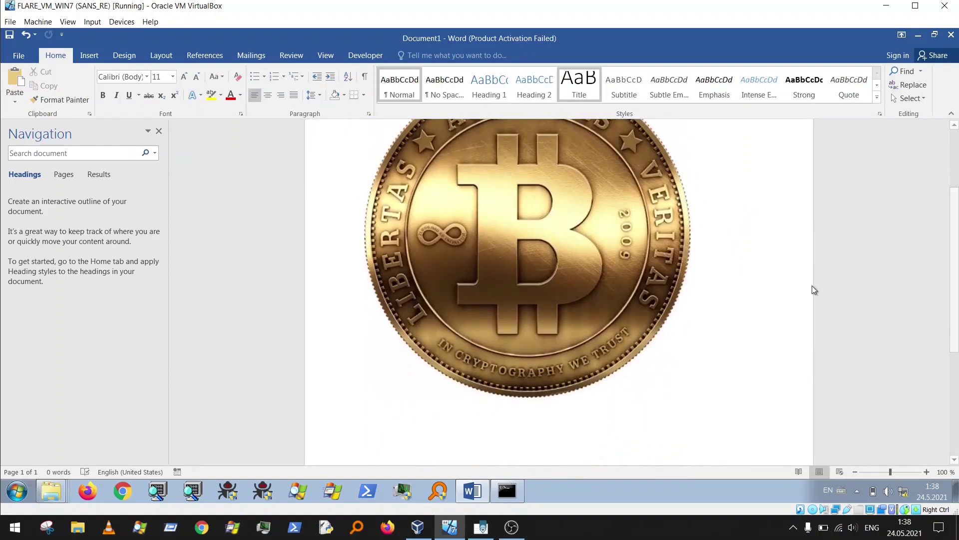
pyautogui.scroll(3, 780, 250)
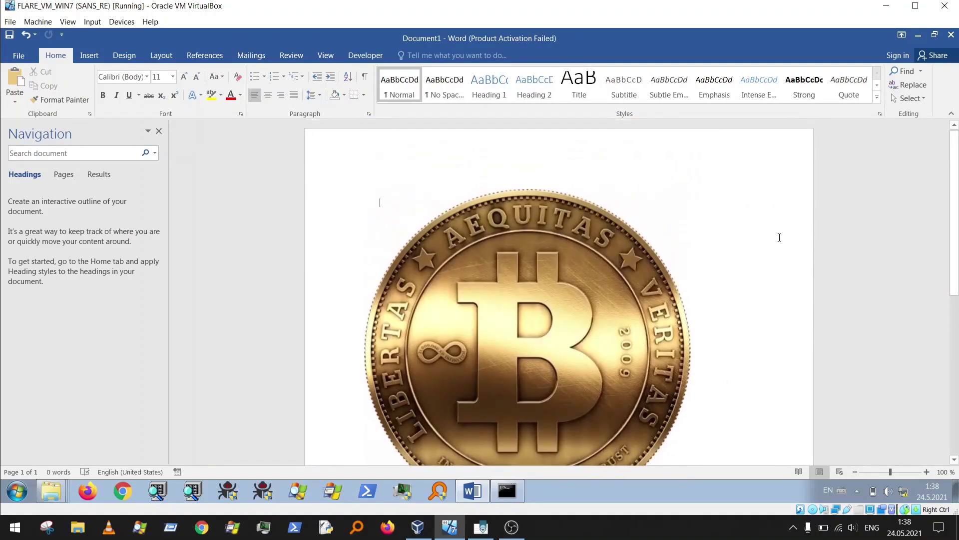
# - Save the document as bitcoinwallet.docx in the Downloads folder and close it
pyautogui.click(27, 55)
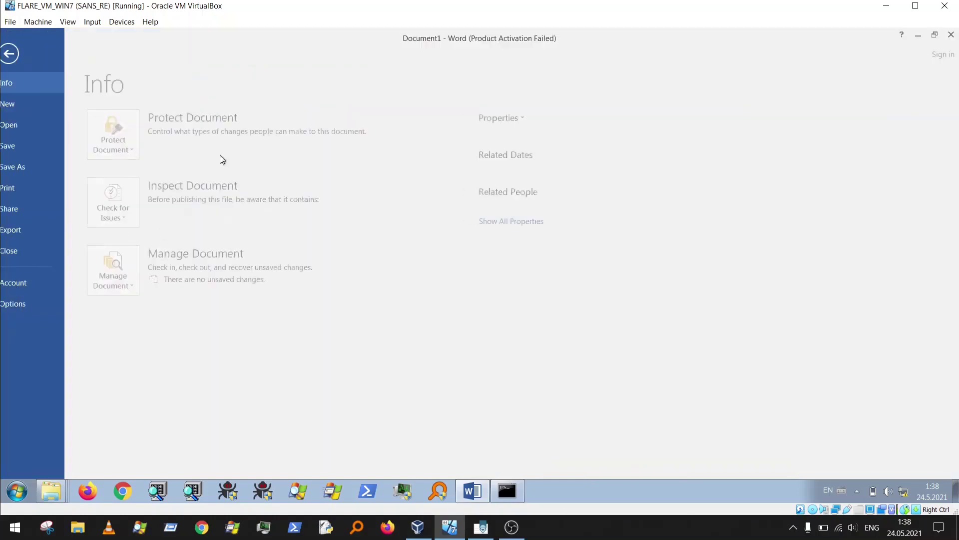
pyautogui.click(23, 167)
pyautogui.click(323, 145)
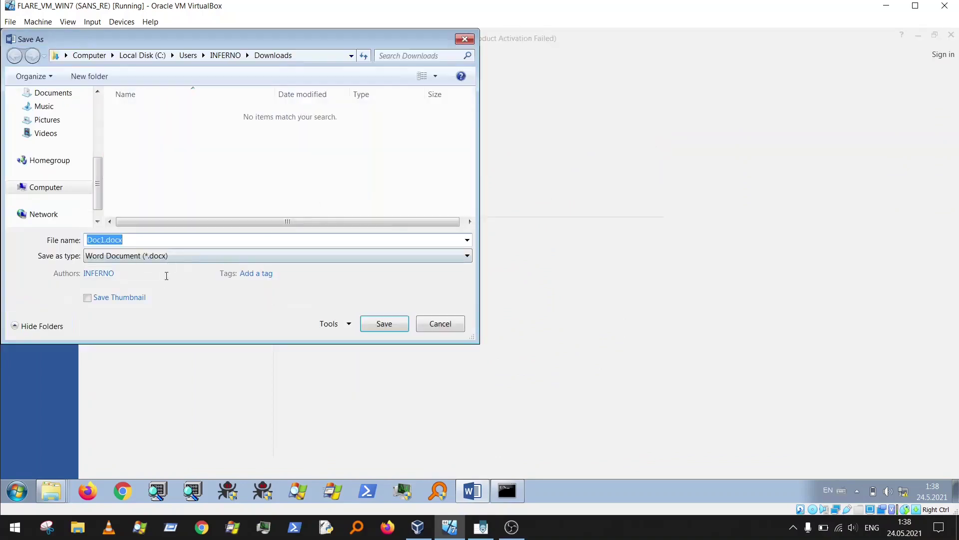
pyautogui.click(103, 239)
pyautogui.press('BackSpace')
pyautogui.press('BackSpace')
pyautogui.press('BackSpace')
pyautogui.press('BackSpace')
pyautogui.write('bitcoinwallet')
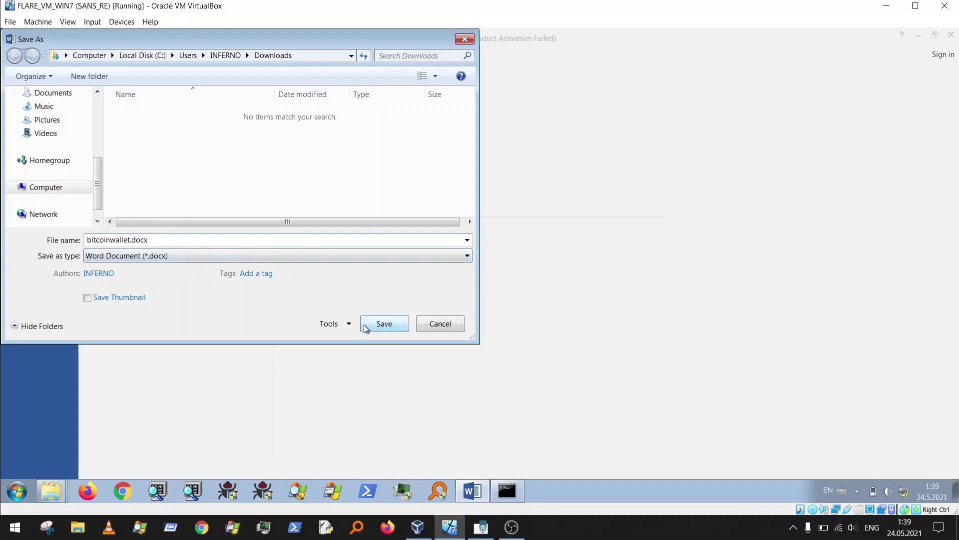
pyautogui.click(384, 324)
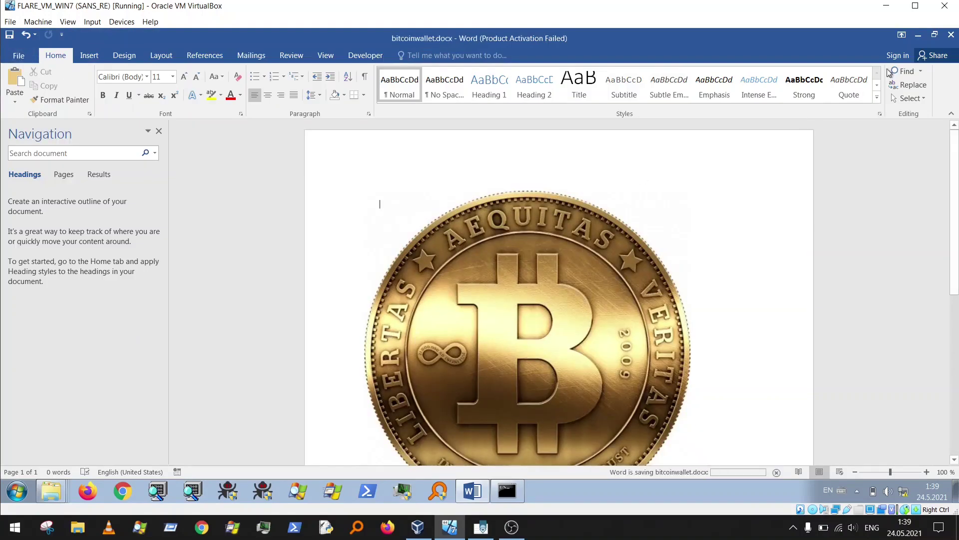
pyautogui.click(951, 35)
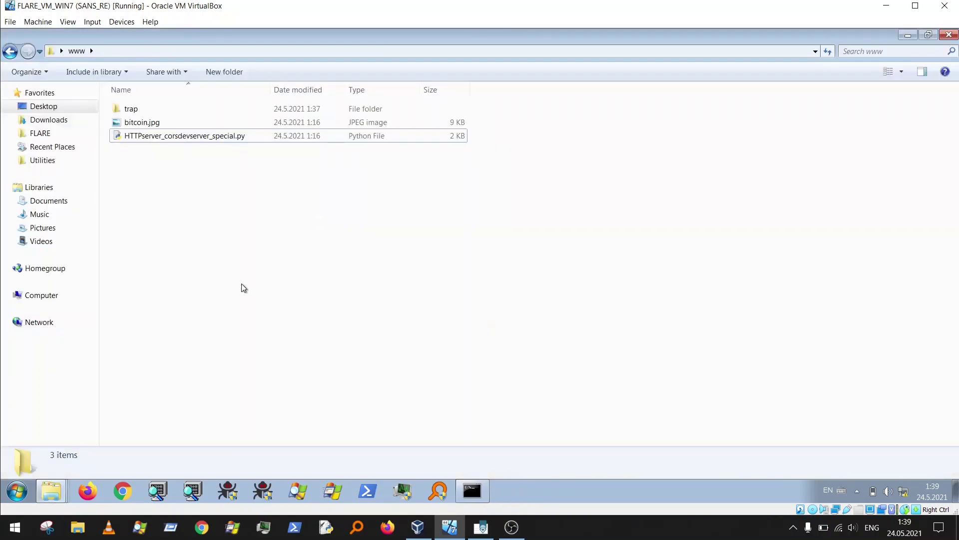
# - Delete the picture 500px-600px-Bitcoin_logo.jpg from the Downloads folder
pyautogui.click(33, 122)
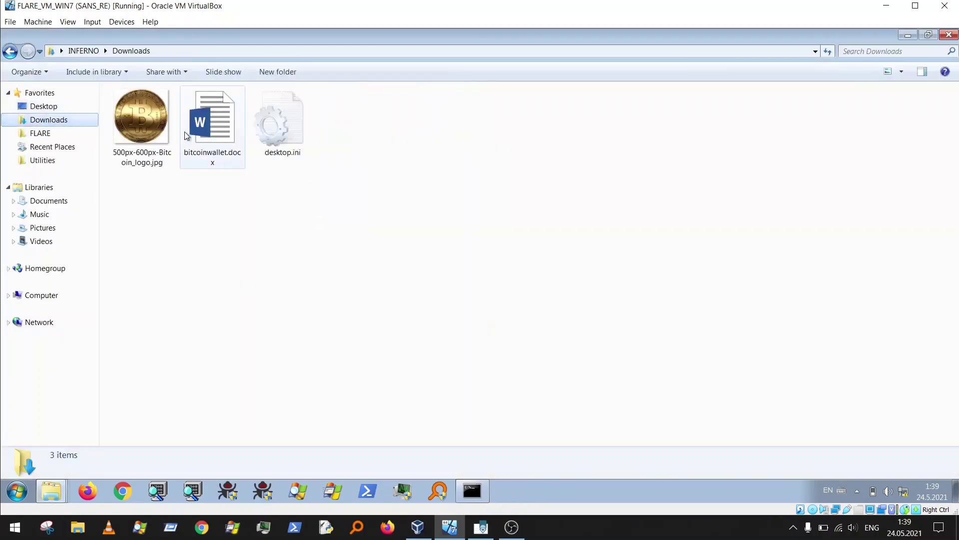
pyautogui.click(220, 125)
pyautogui.press('Left')
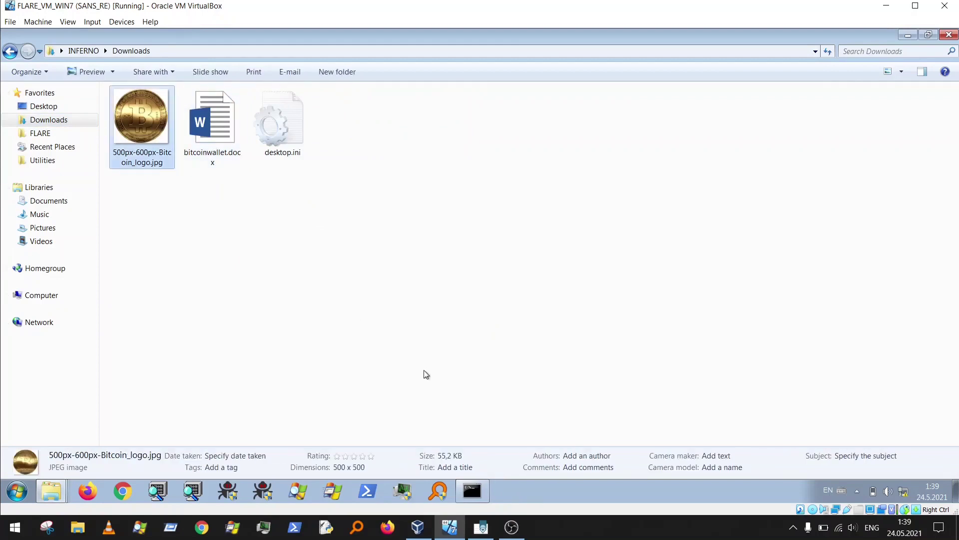
pyautogui.press('Delete')
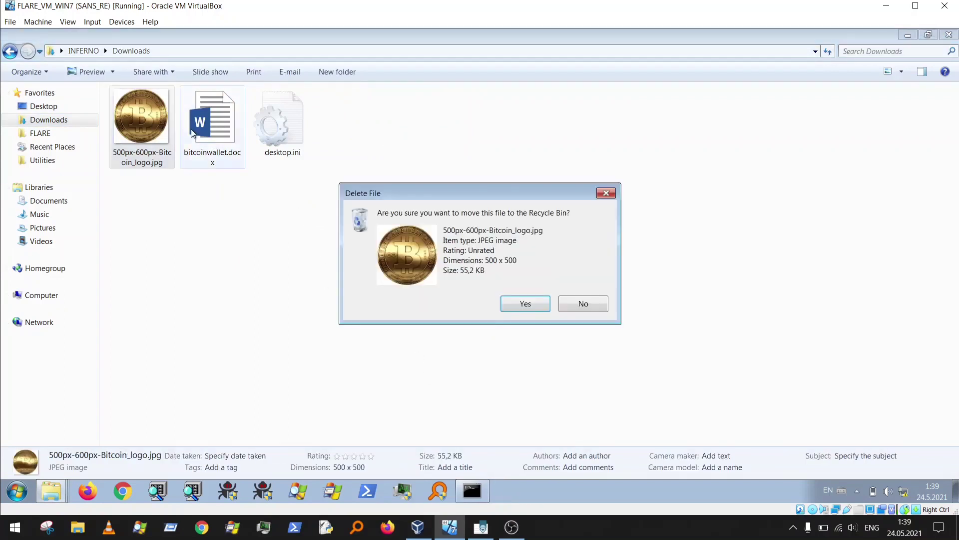
pyautogui.click(525, 303)
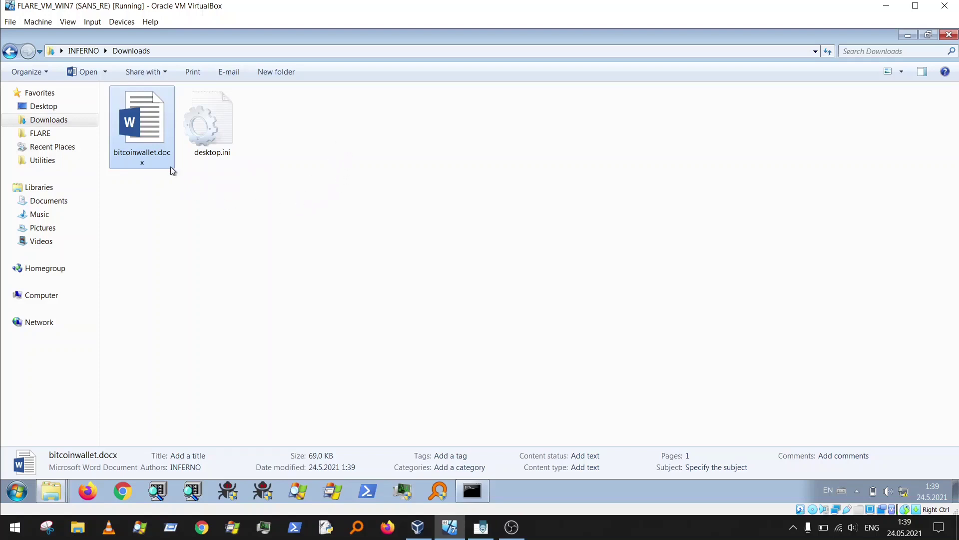
pyautogui.click(324, 304)
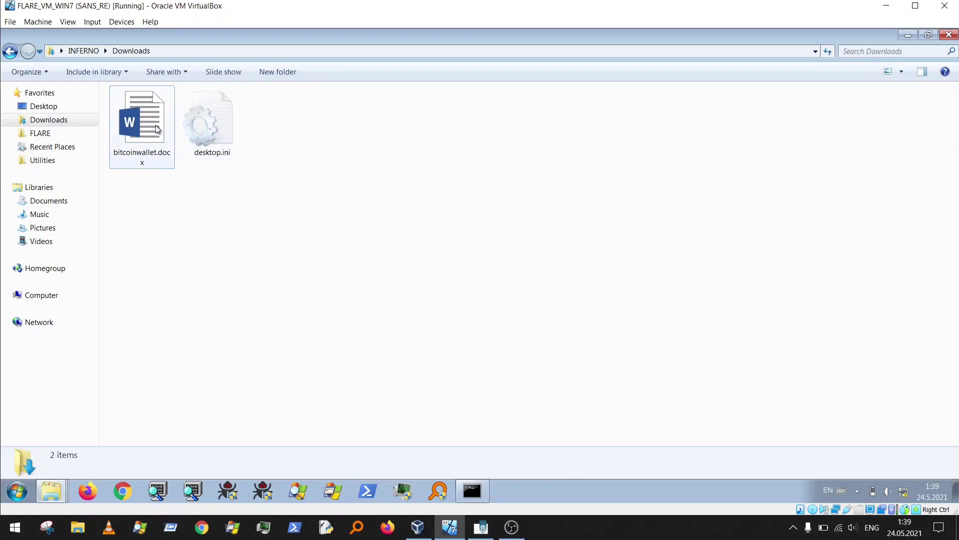
# - Open a PowerShell session in the Downloads folder
pyautogui.click(198, 51)
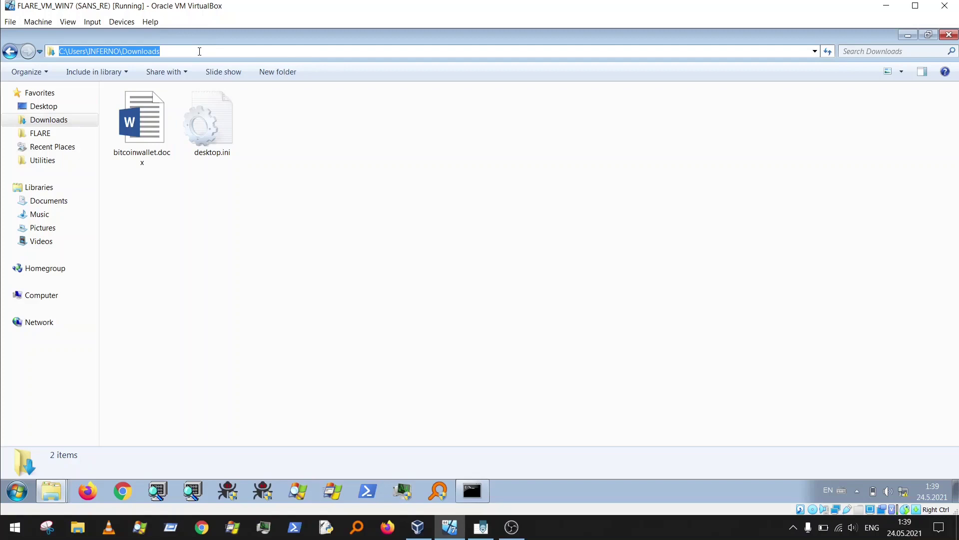
pyautogui.write('powershe')
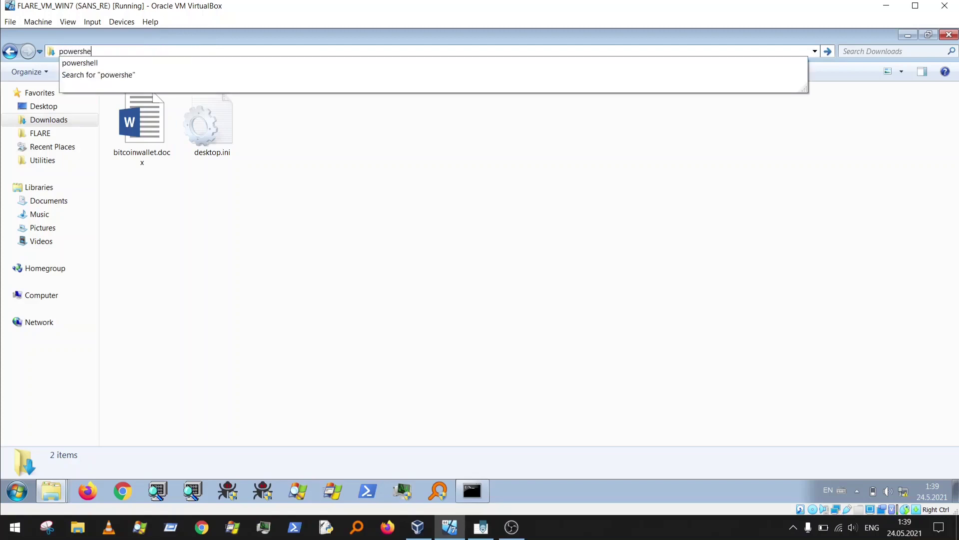
pyautogui.write('ll')
pyautogui.press('Return')
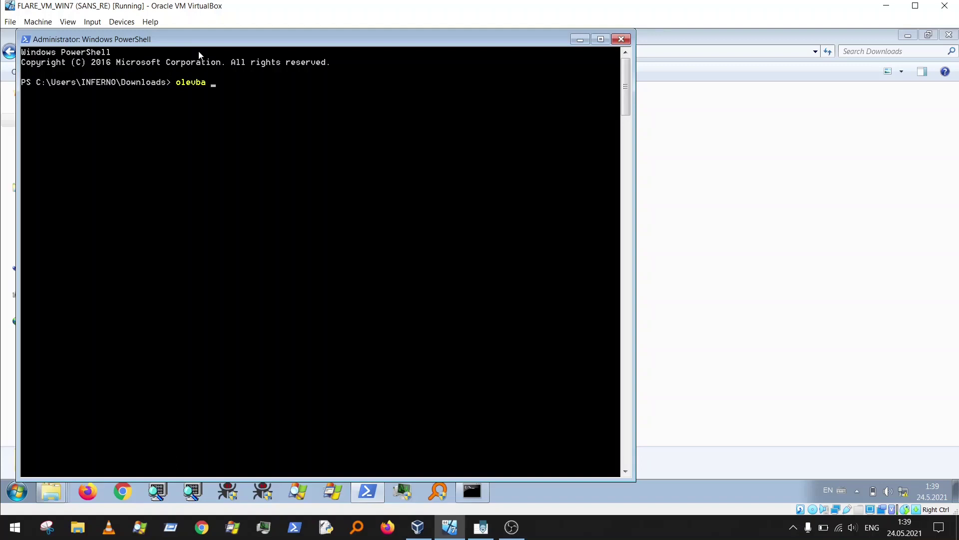
# - Run olevba on bitcoinwallet.docx, review its macro analysis, and close PowerShell
pyautogui.press('Tab')
pyautogui.press('Tab')
pyautogui.hotkey('shift', 'Tab')
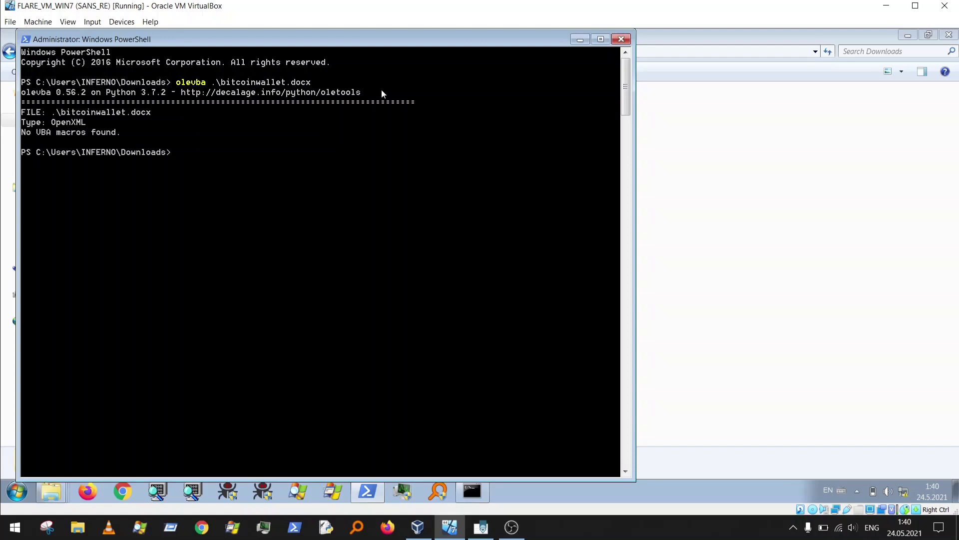
pyautogui.moveTo(42, 77); pyautogui.dragTo(447, 133)
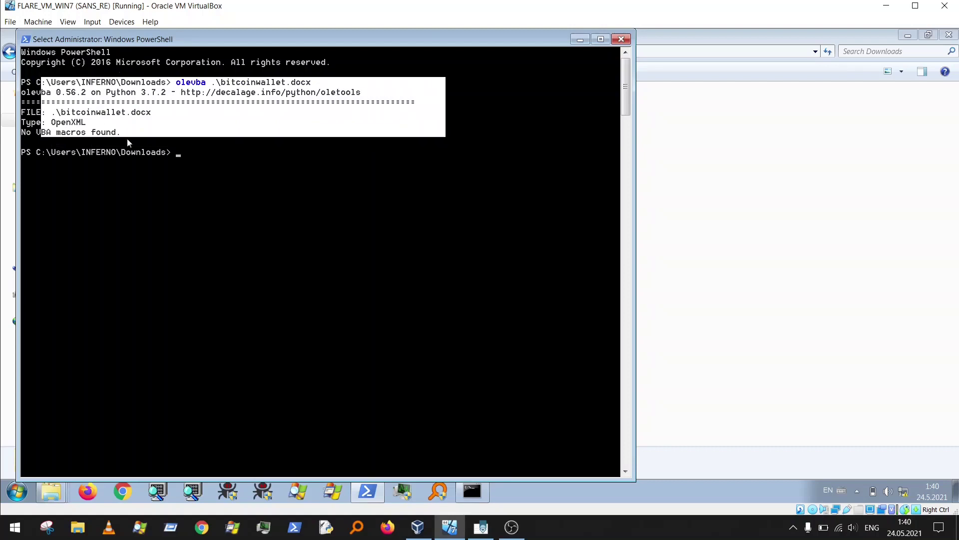
pyautogui.click(153, 133)
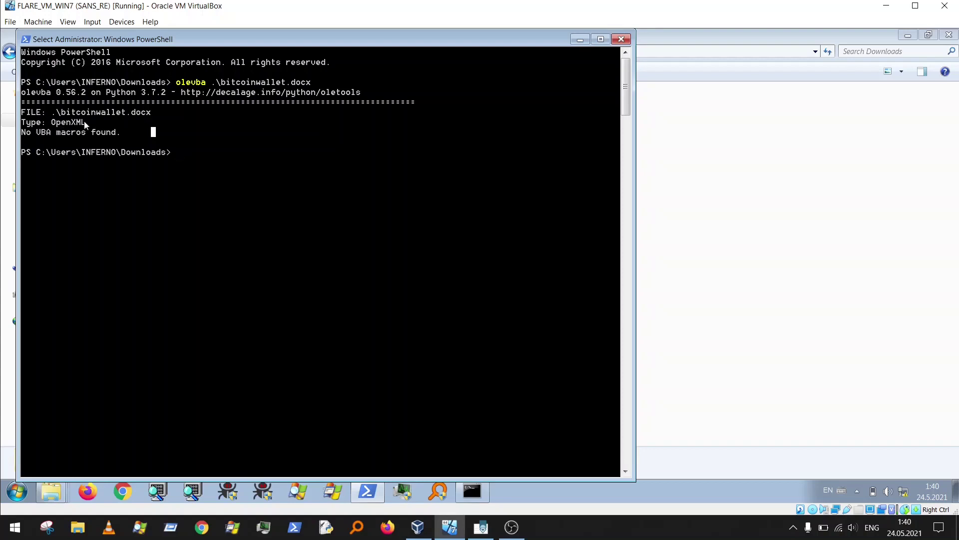
pyautogui.click(621, 41)
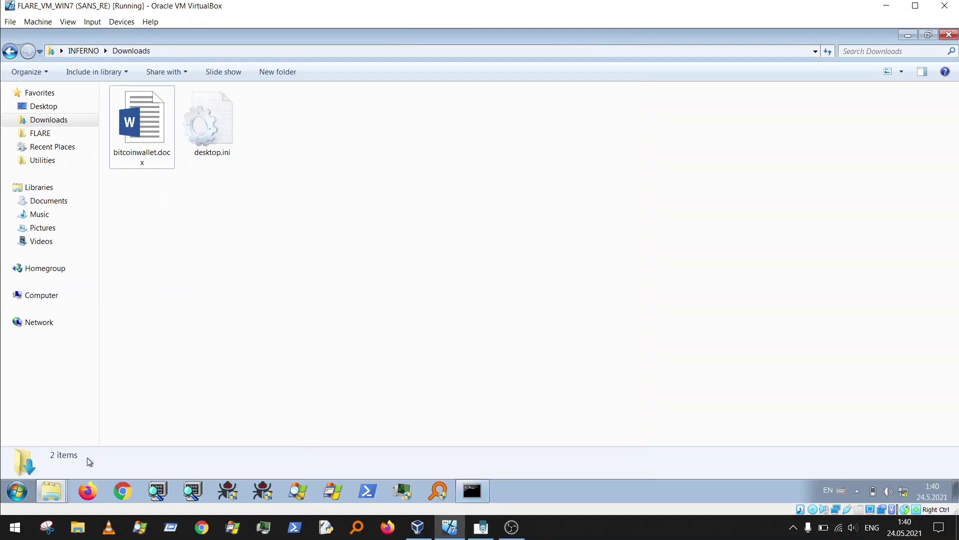
# - Launch Wireshark from the virtual machine's desktop and bring its window to the front
pyautogui.hotkey('ctrl', 'shift', '6')
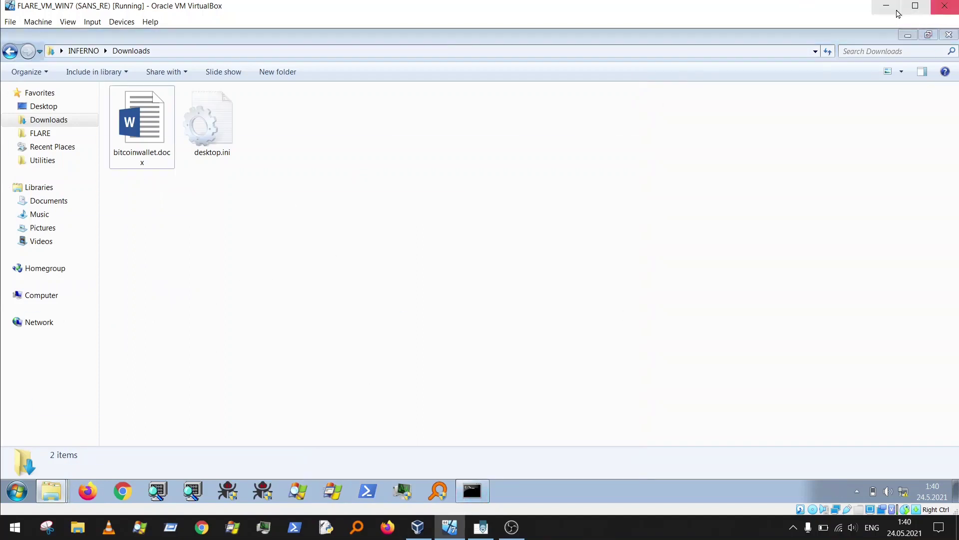
pyautogui.click(908, 34)
pyautogui.doubleClick(922, 48)
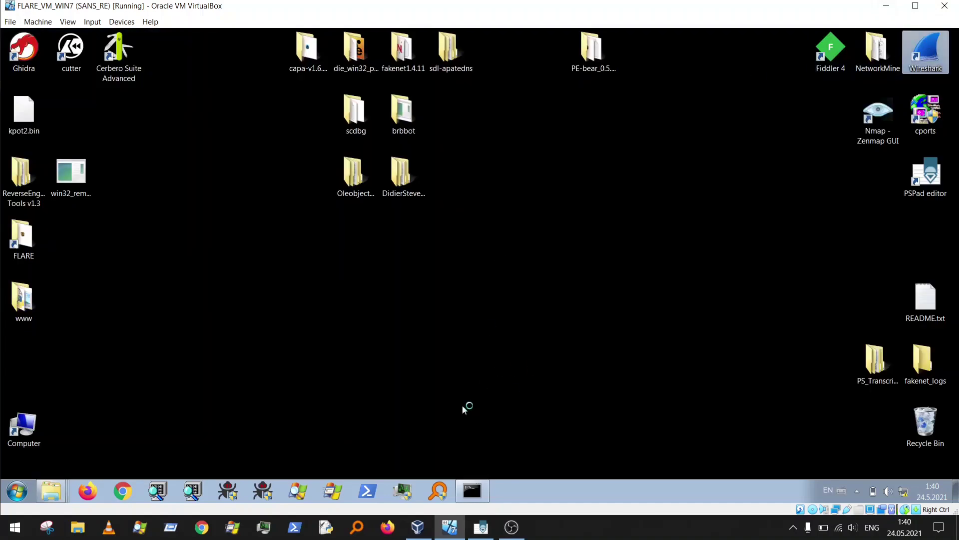
pyautogui.click(45, 488)
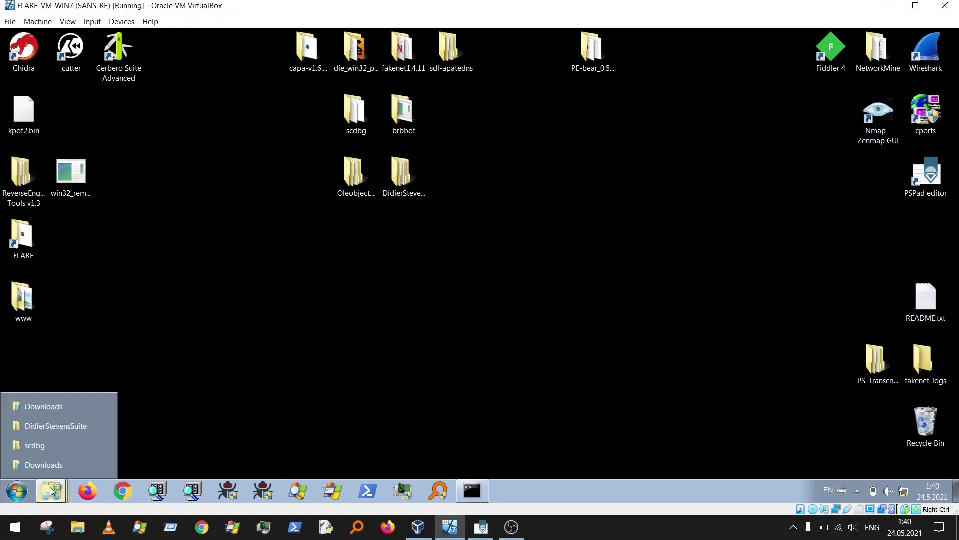
pyautogui.click(45, 407)
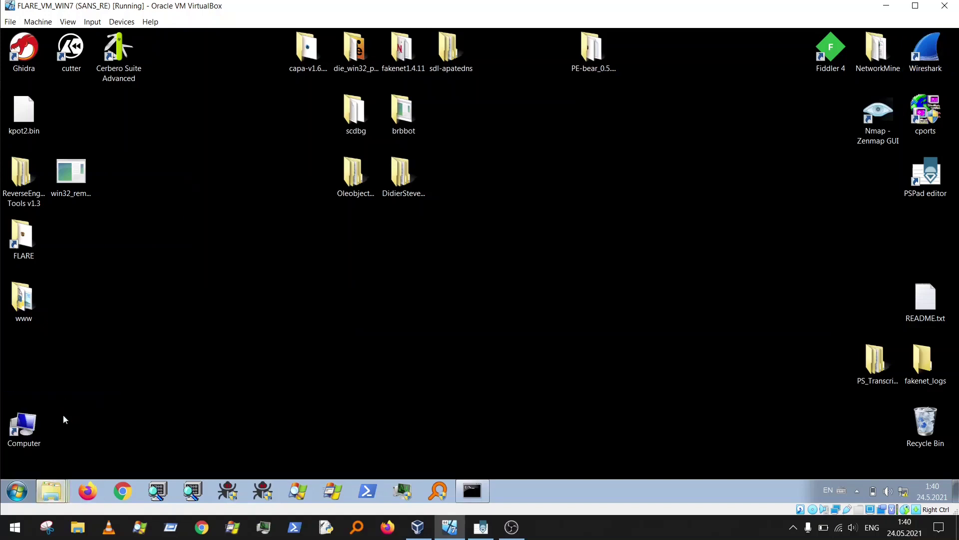
pyautogui.click(52, 492)
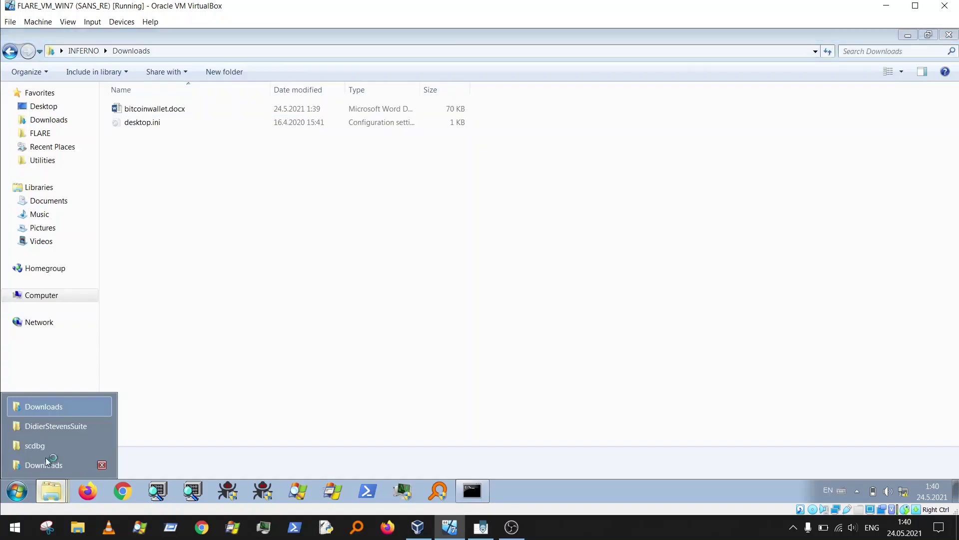
pyautogui.click(269, 212)
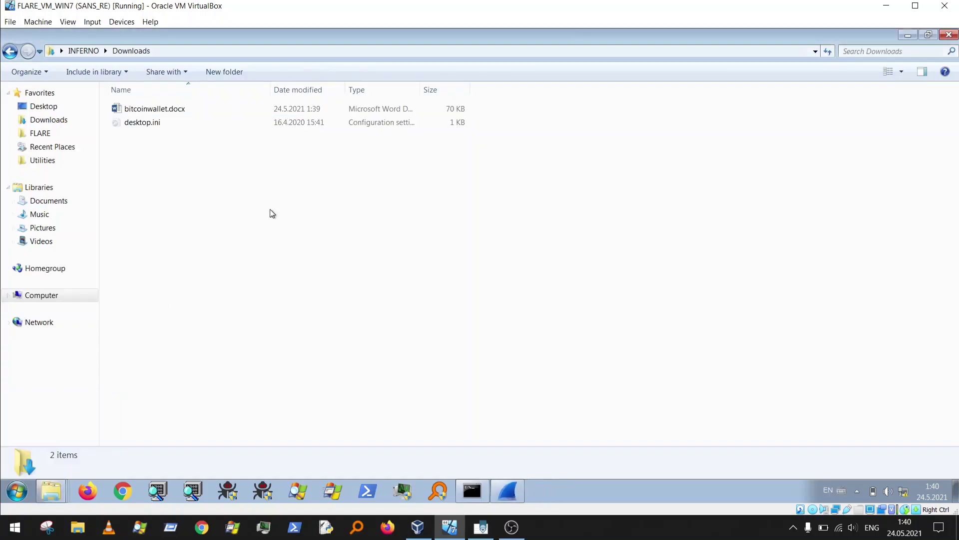
pyautogui.click(510, 493)
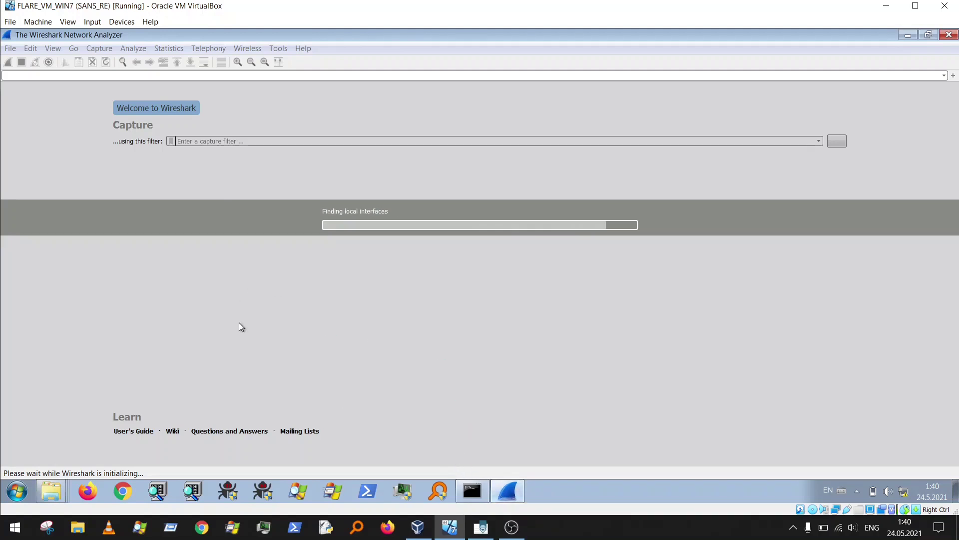
# - Return to the www folder and open HTTPserver_corsdevserver_special.py for editing in IDLE
pyautogui.click(55, 488)
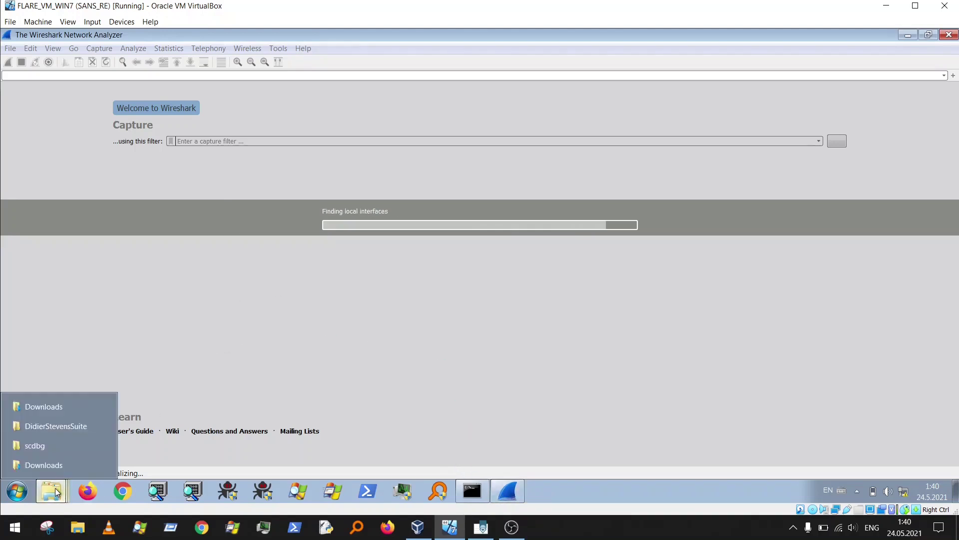
pyautogui.click(36, 460)
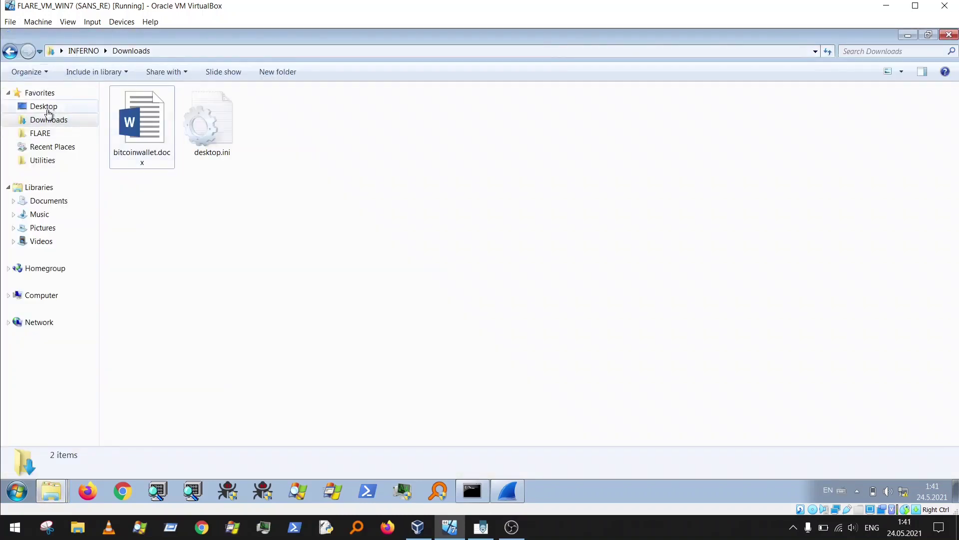
pyautogui.click(10, 51)
pyautogui.click(202, 143)
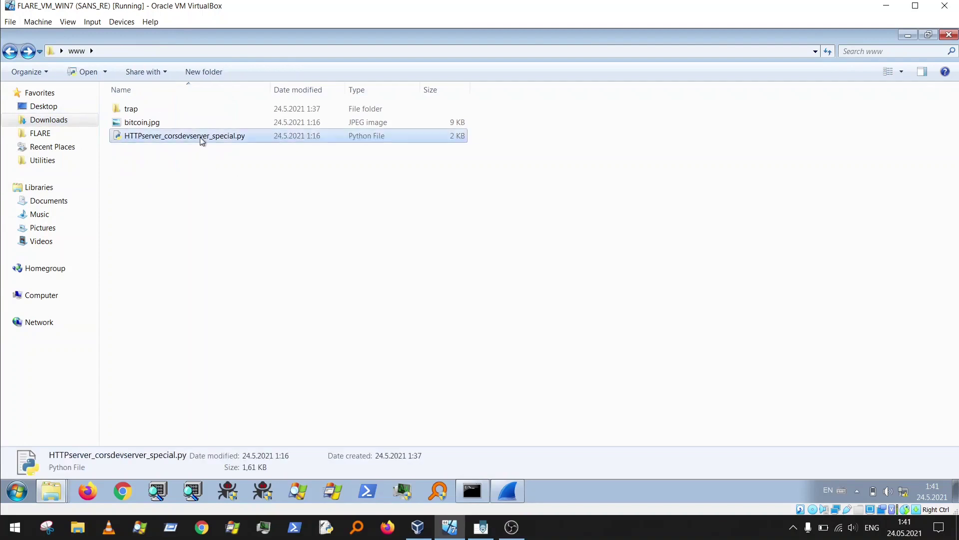
pyautogui.rightClick(202, 142)
pyautogui.click(244, 79)
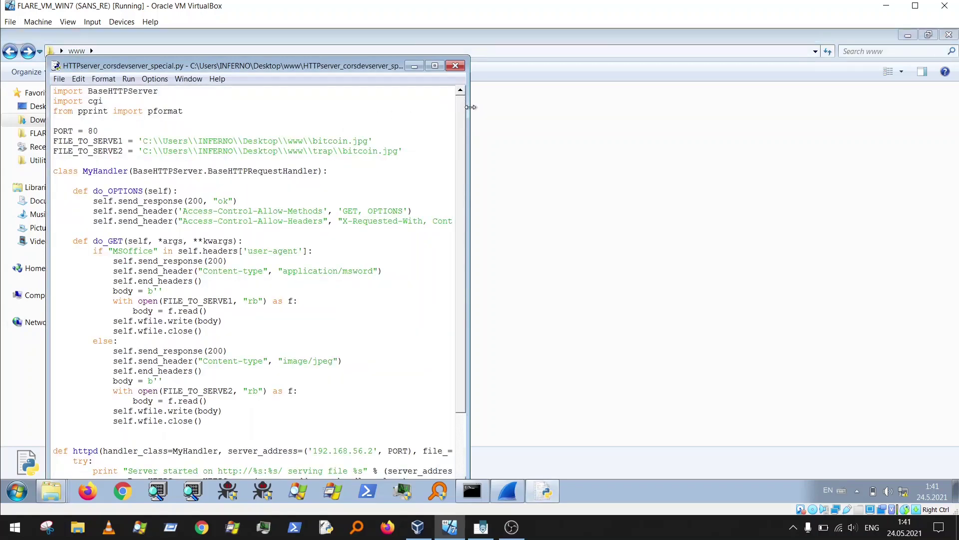
# - Widen the code window, examine the MSOffice user-agent condition in do_GET, and close the script
pyautogui.moveTo(469, 106); pyautogui.dragTo(682, 106)
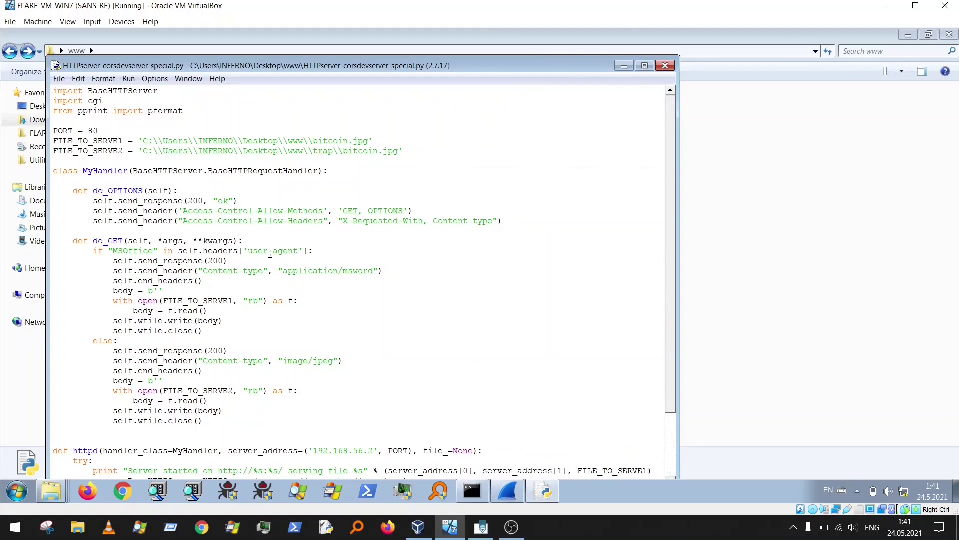
pyautogui.moveTo(165, 250); pyautogui.dragTo(314, 249)
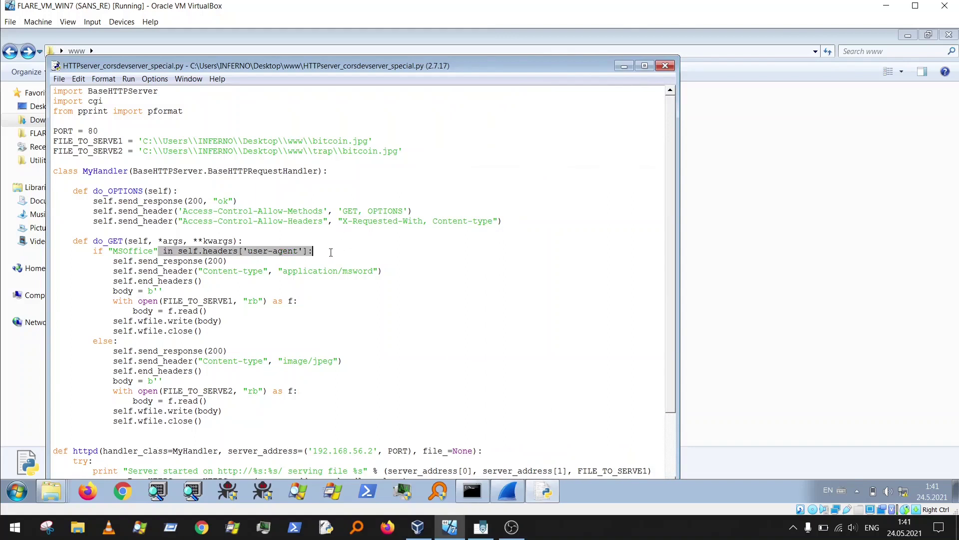
pyautogui.click(307, 245)
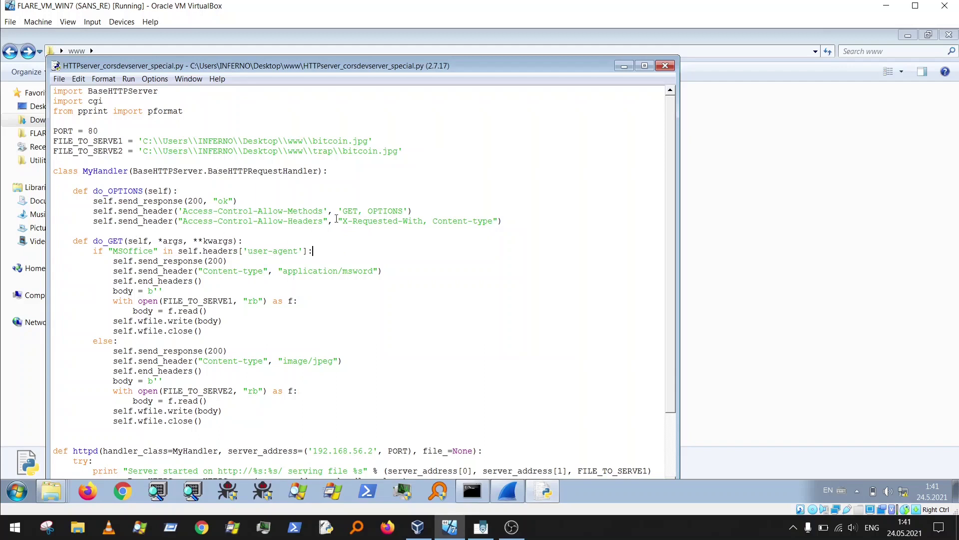
pyautogui.click(665, 66)
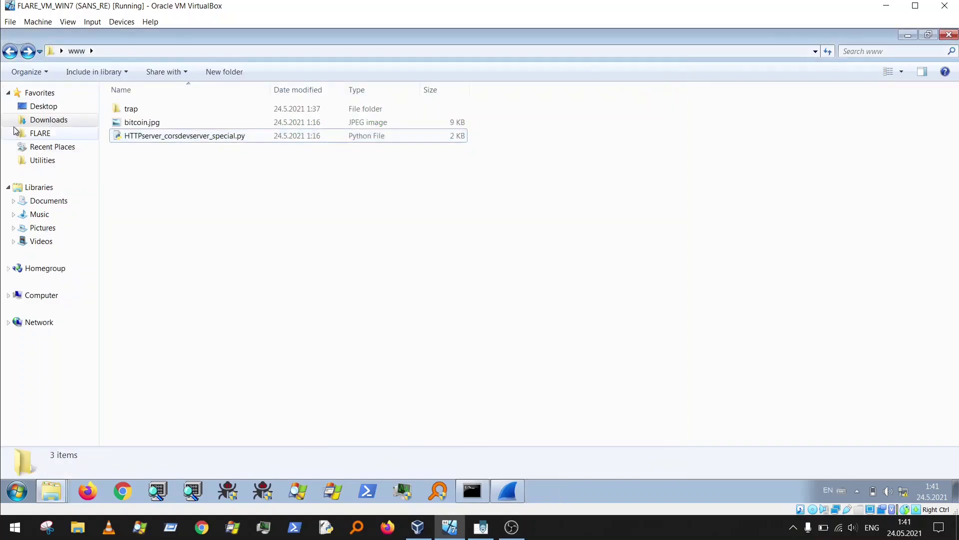
# - Locate bitcoinwallet.docx in the Downloads folder and switch to Wireshark's list of capture interfaces
pyautogui.click(47, 124)
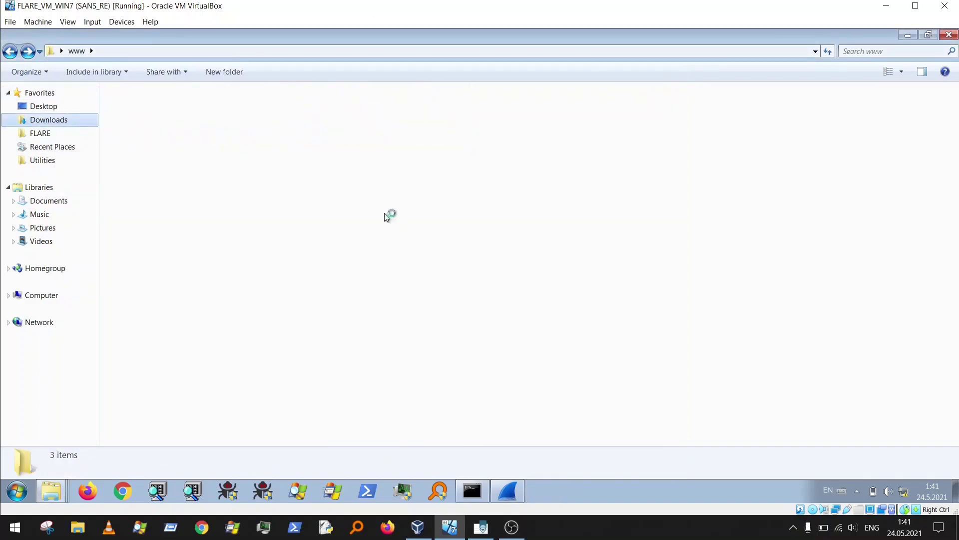
pyautogui.click(173, 110)
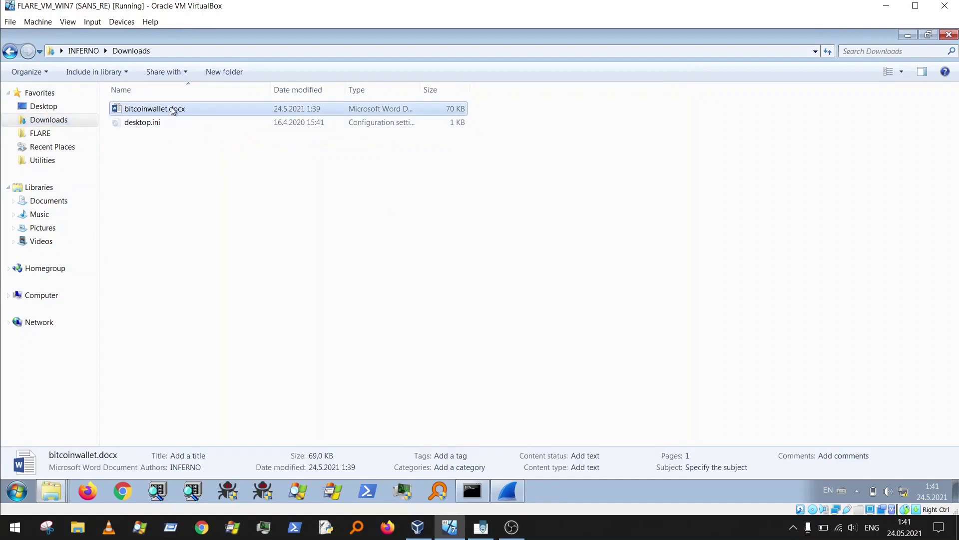
pyautogui.click(509, 491)
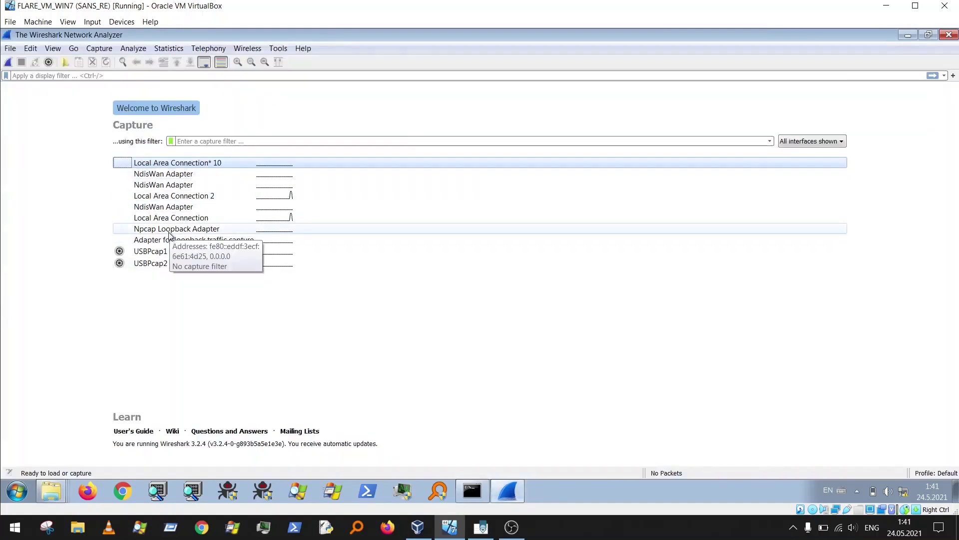
# - Start capturing on the Npcap Loopback Adapter, minimize Wireshark, and open bitcoinwallet.docx from the Downloads folder in Word
pyautogui.doubleClick(170, 231)
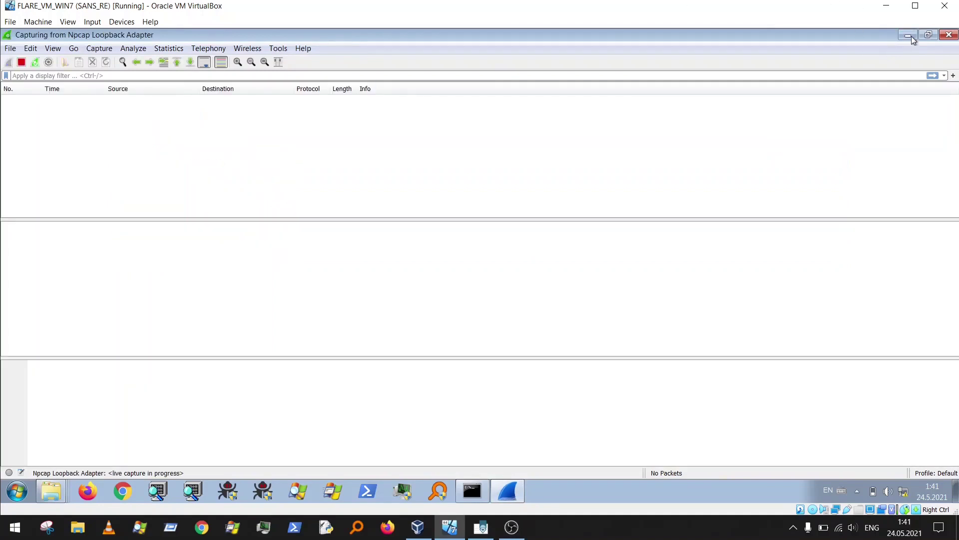
pyautogui.click(910, 35)
pyautogui.click(224, 219)
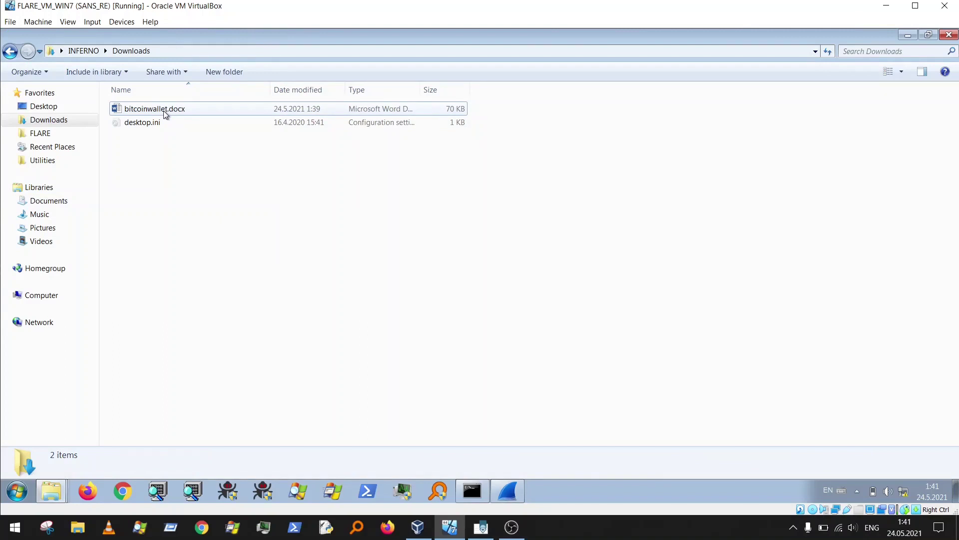
pyautogui.doubleClick(165, 114)
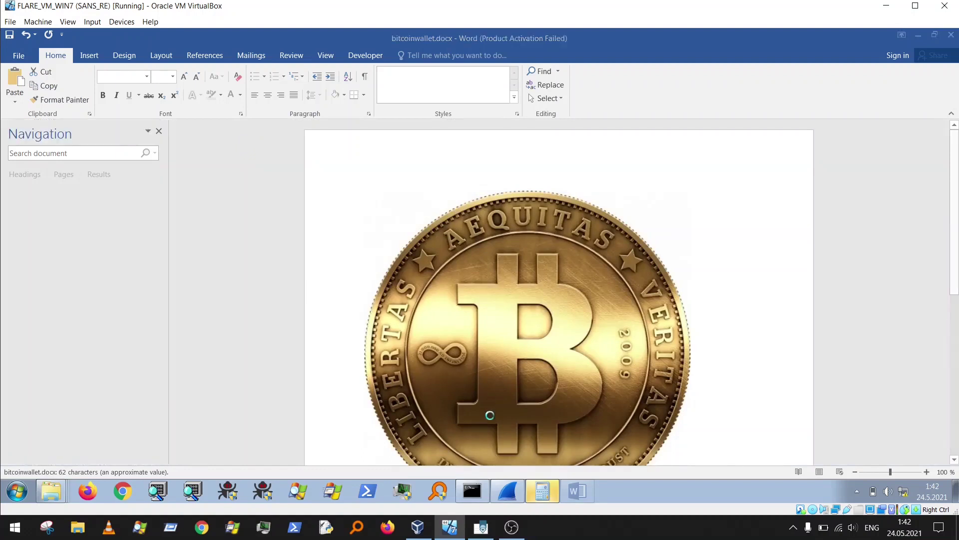
pyautogui.click(511, 305)
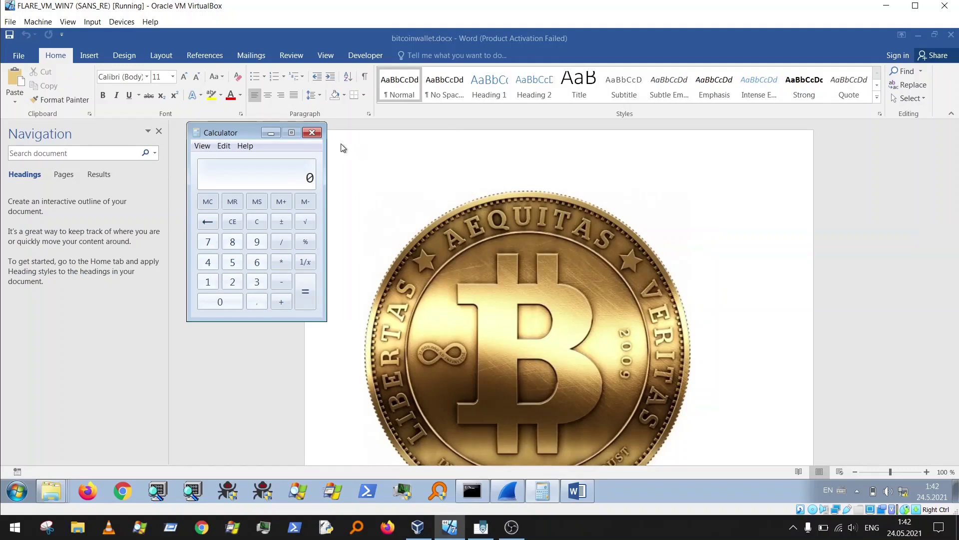
# - Close Calculator and the Office activation wizard, and exit bitcoinwallet.docx without saving changes
pyautogui.click(312, 132)
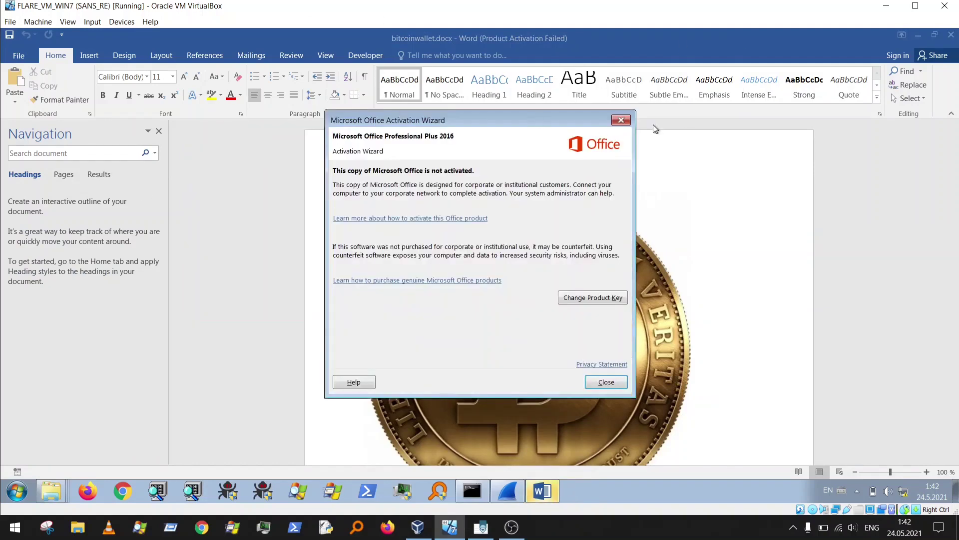
pyautogui.press('Escape')
pyautogui.click(951, 35)
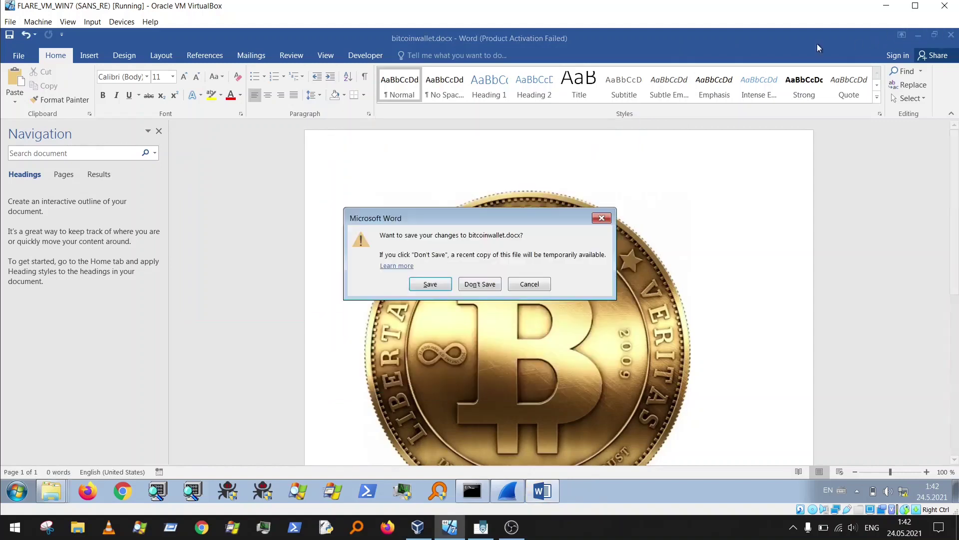
pyautogui.click(493, 276)
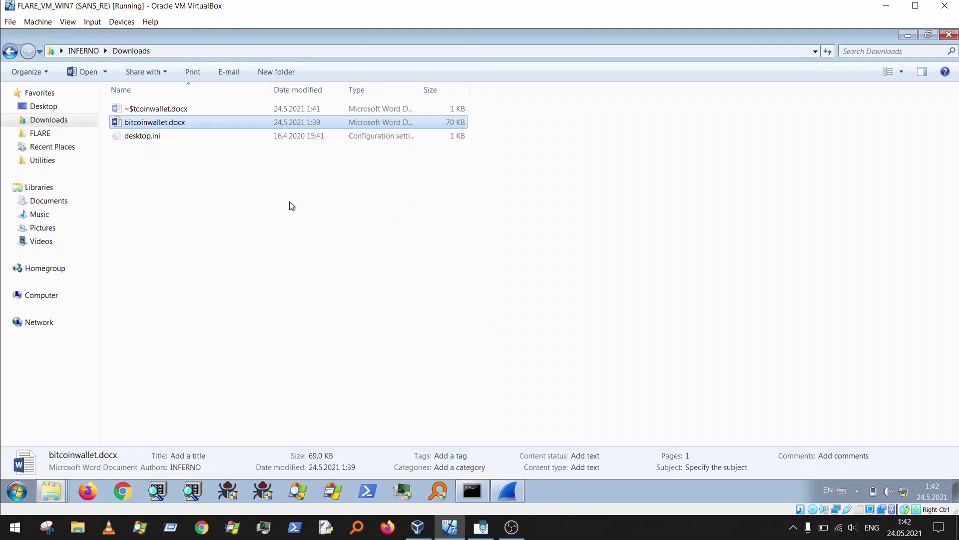
pyautogui.click(154, 133)
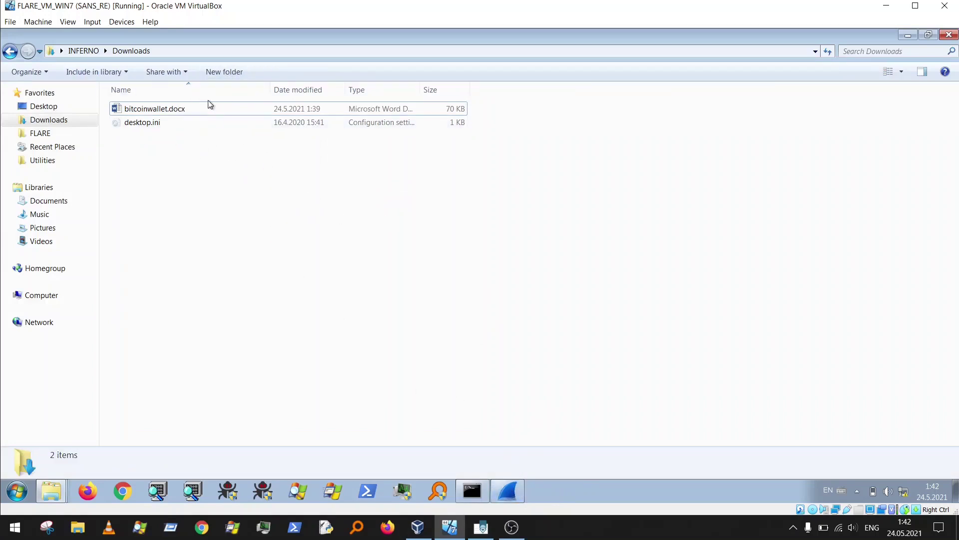
# - Open bitcoinwallet.docx as an archive with 7-Zip and go to its word\_rels folder
pyautogui.click(170, 110)
pyautogui.rightClick(171, 110)
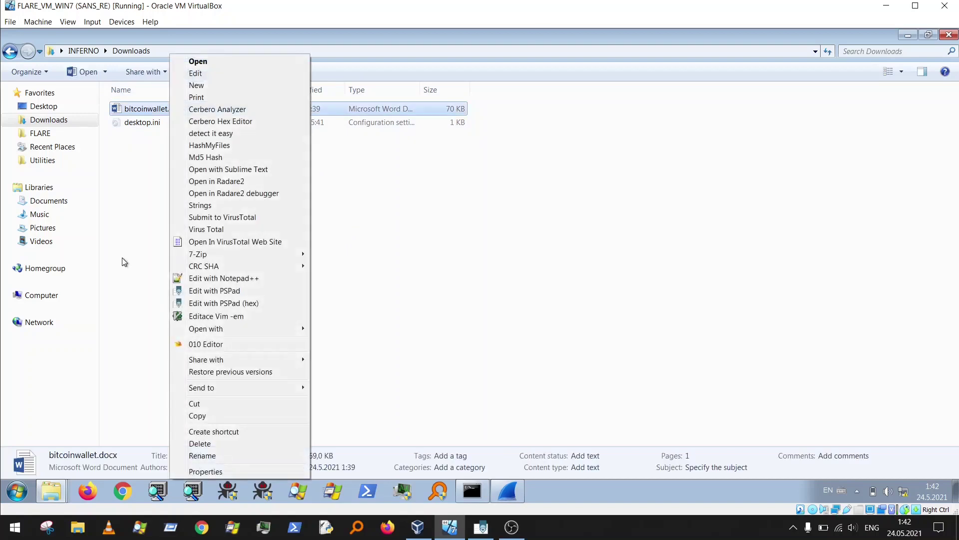
pyautogui.moveTo(218, 259)
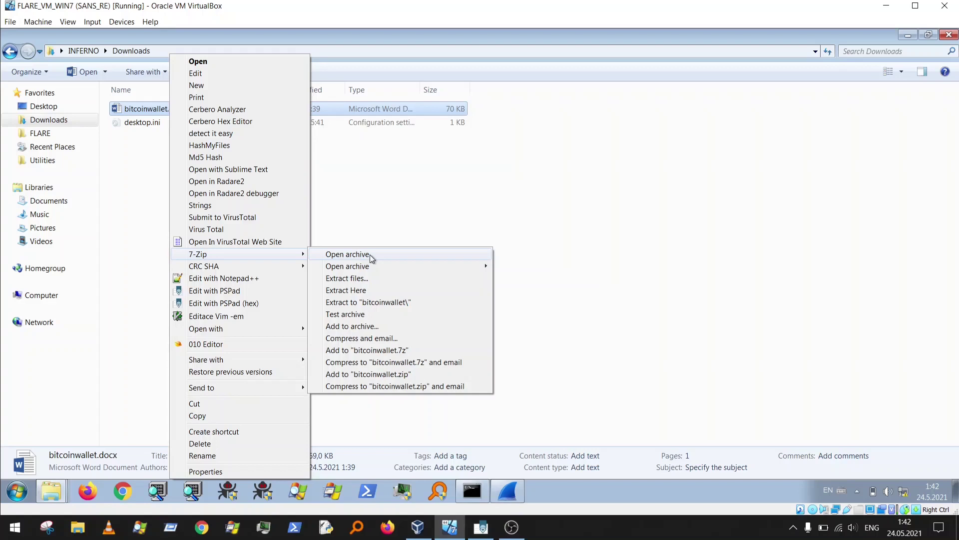
pyautogui.click(370, 254)
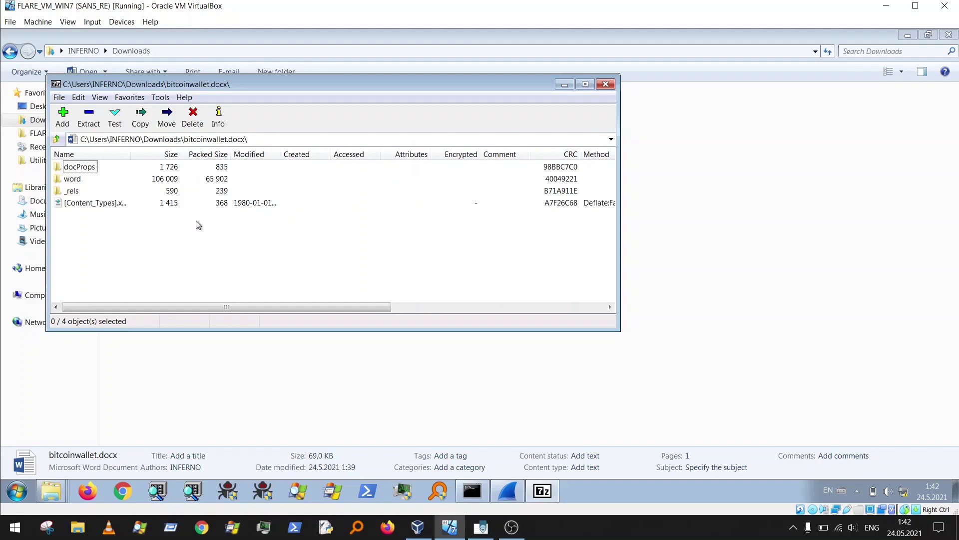
pyautogui.doubleClick(76, 180)
pyautogui.doubleClick(74, 192)
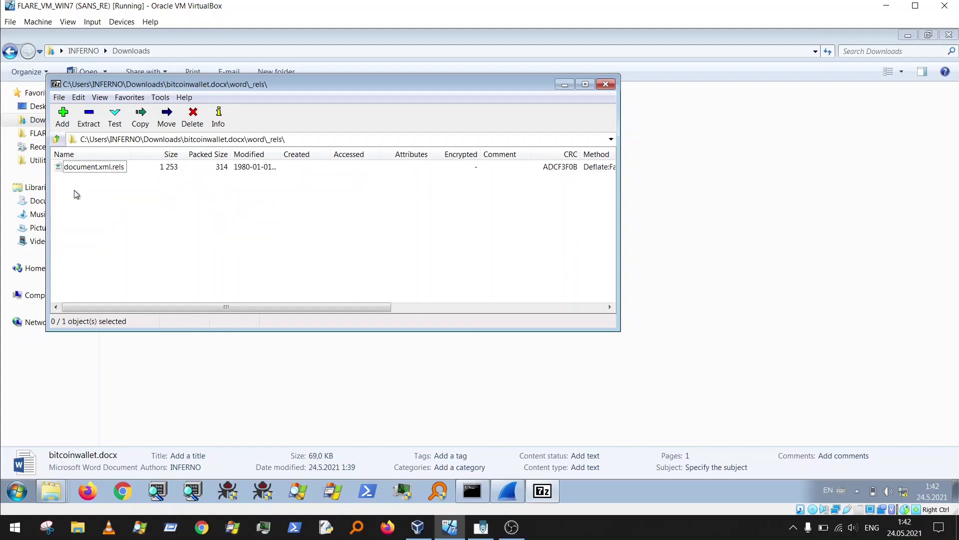
# - View document.xml.rels, highlight the oleObject relationship's TargetMode and Target URL, and close the file and the archive
pyautogui.click(124, 168)
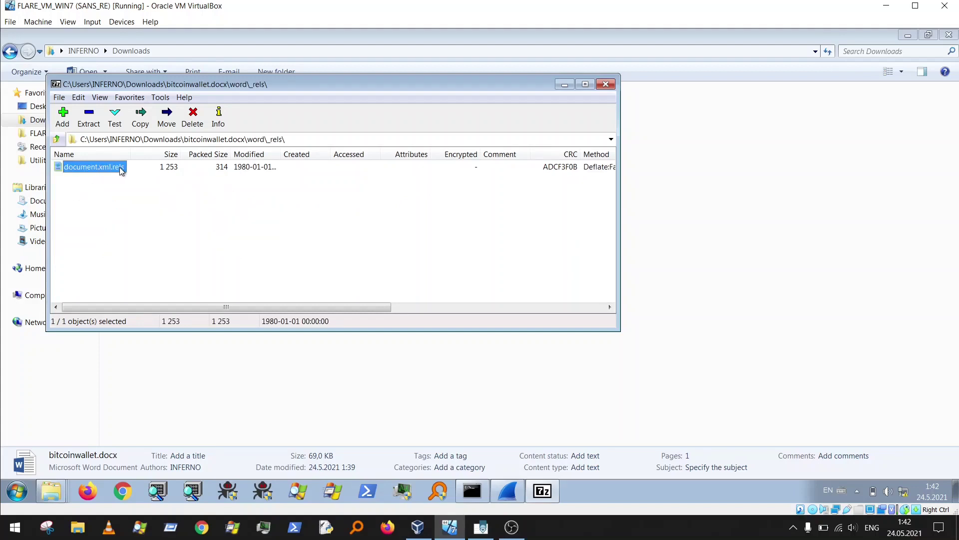
pyautogui.rightClick(119, 167)
pyautogui.click(168, 246)
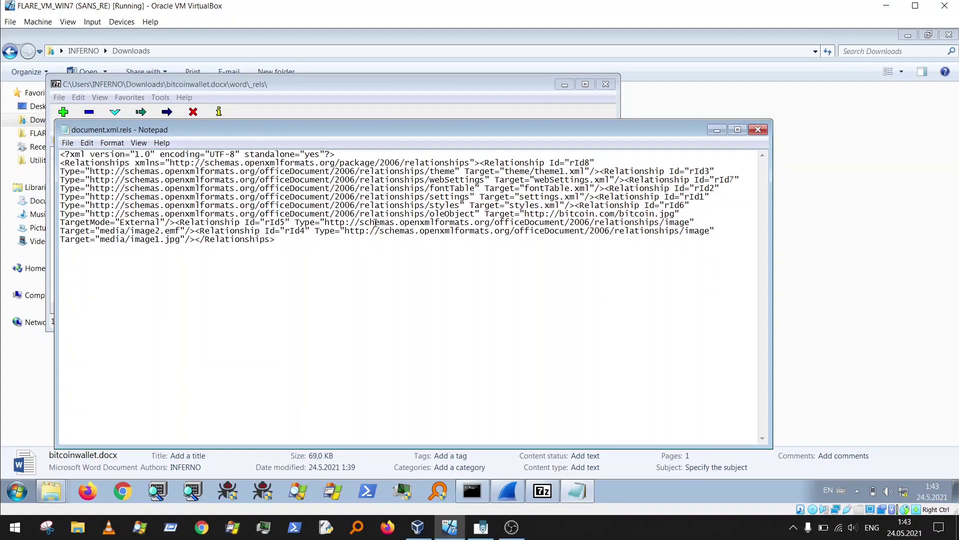
pyautogui.moveTo(66, 213); pyautogui.dragTo(680, 213)
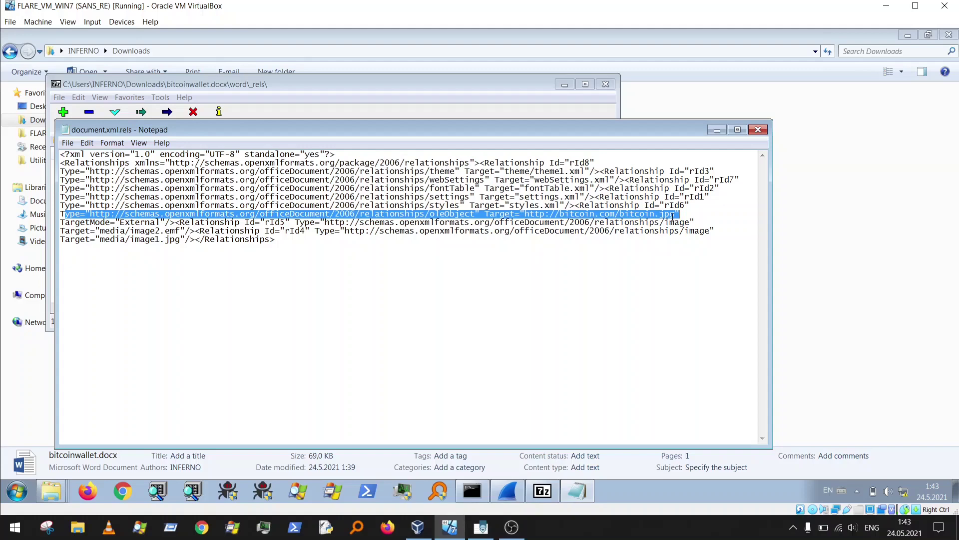
pyautogui.moveTo(85, 222); pyautogui.dragTo(156, 222)
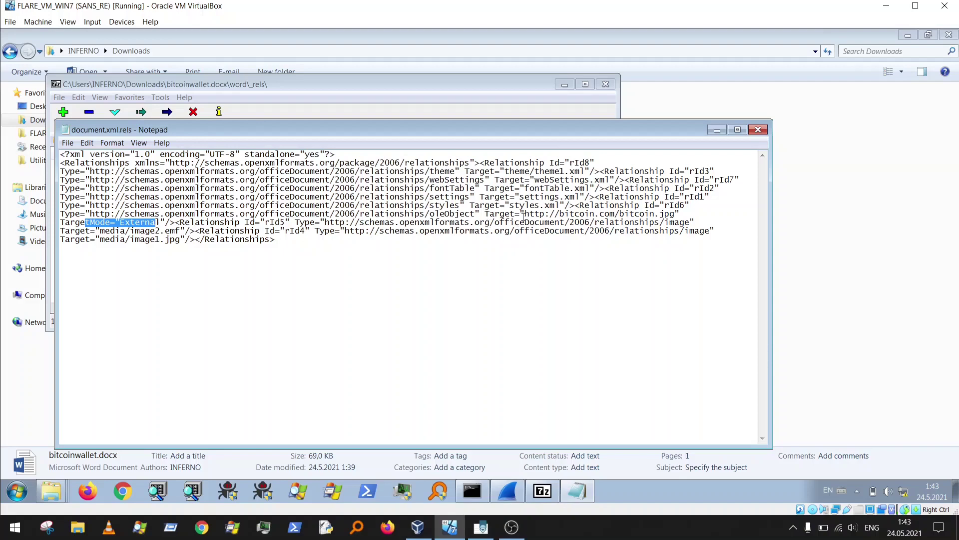
pyautogui.moveTo(523, 216); pyautogui.dragTo(676, 214)
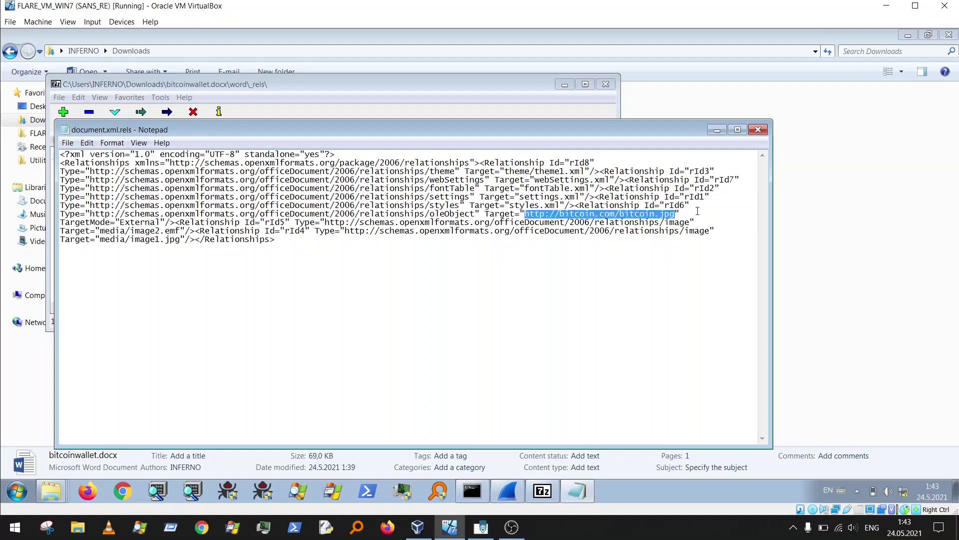
pyautogui.click(758, 129)
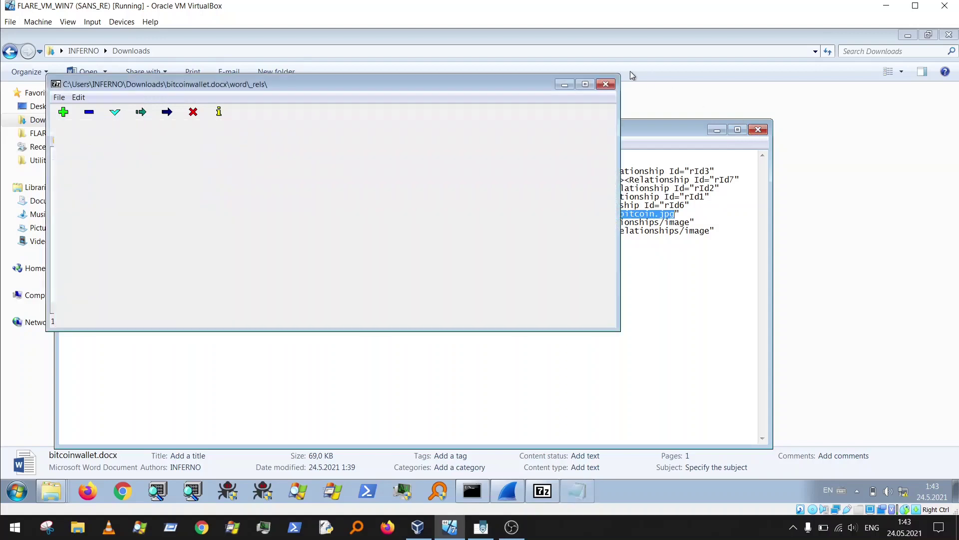
pyautogui.click(612, 87)
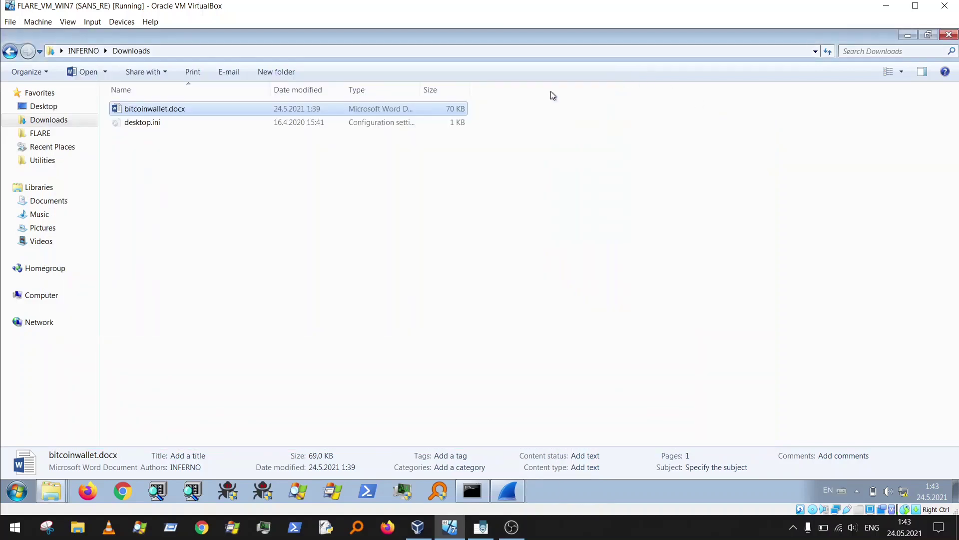
# - Open a PowerShell session in the Downloads folder
pyautogui.rightClick(148, 216)
pyautogui.press('Escape')
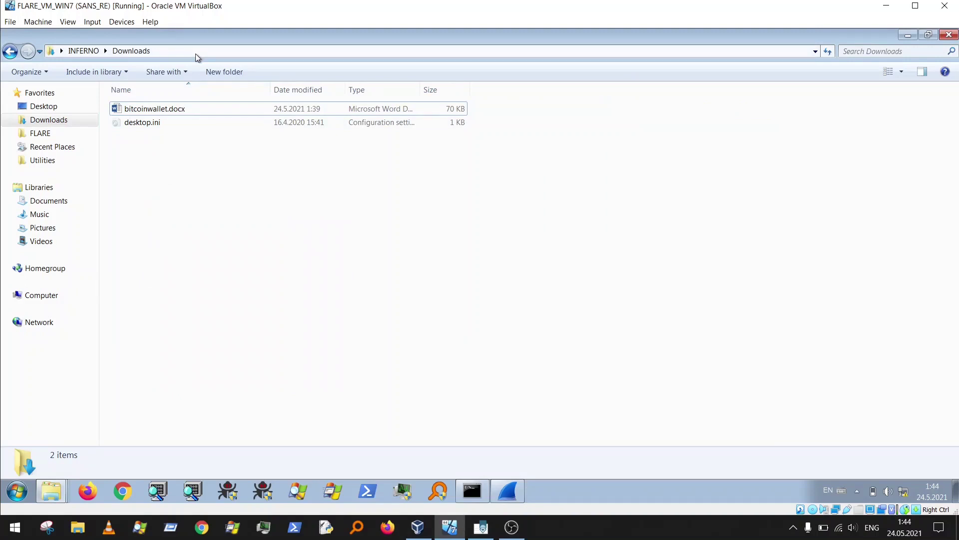
pyautogui.click(196, 53)
pyautogui.write('powershell')
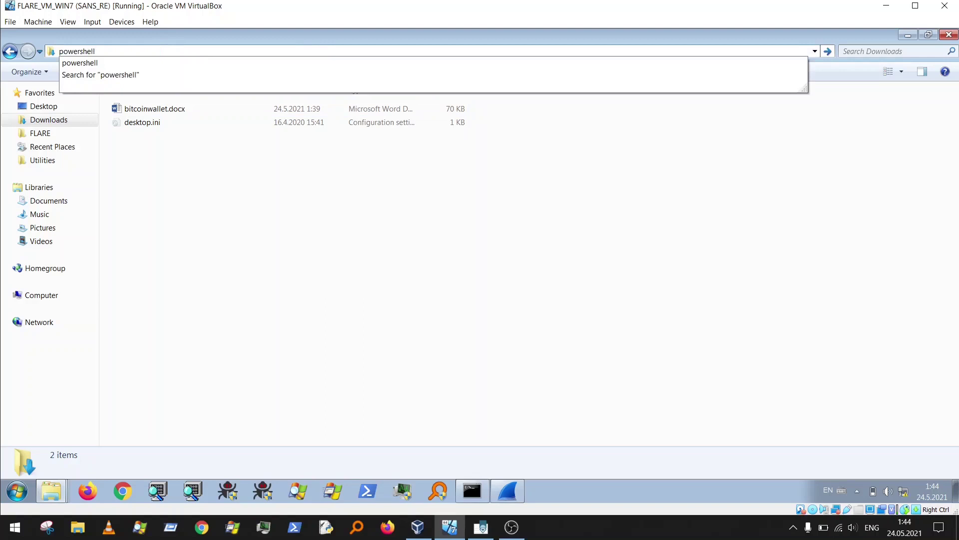
pyautogui.press('Return')
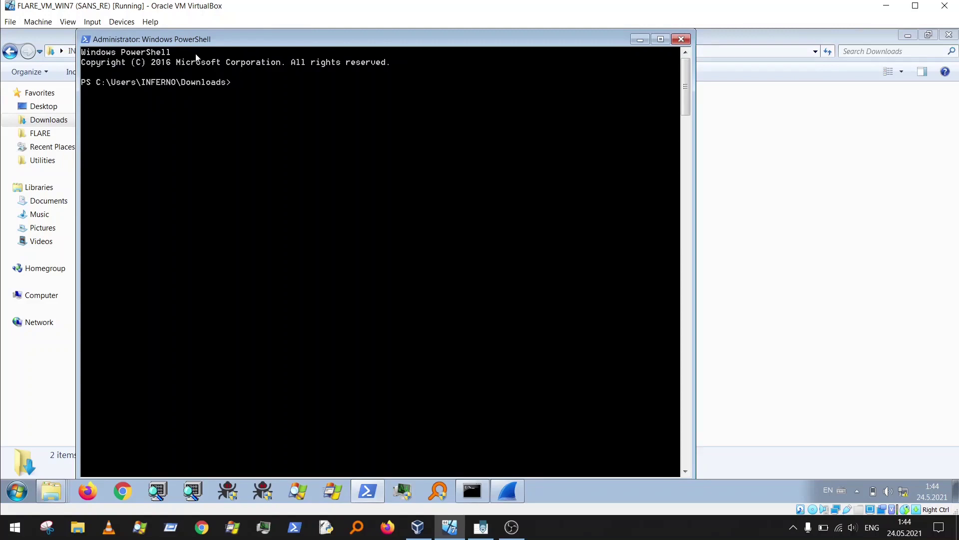
pyautogui.write('invoke-web')
pyautogui.press('Tab')
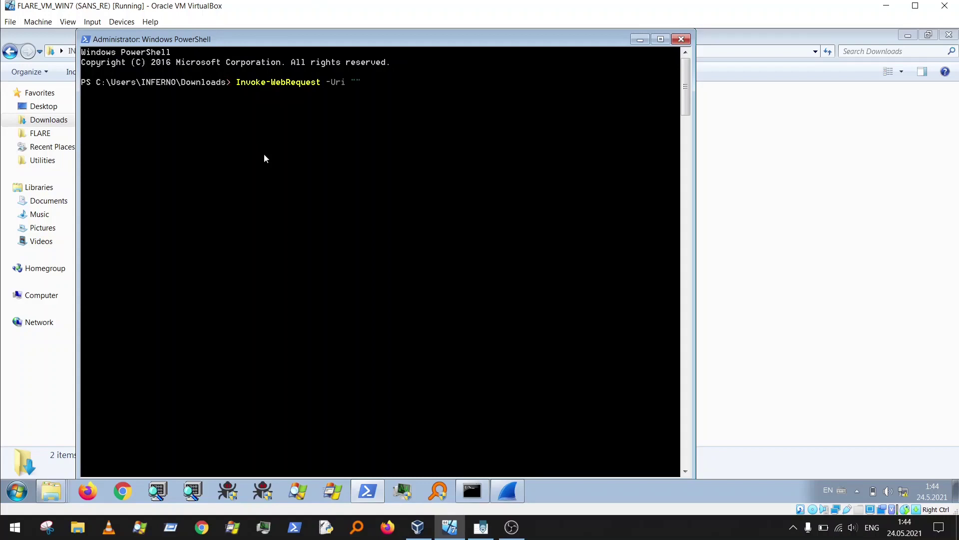
pyautogui.write('http://bitcoin.com/bitcoin.jpg')
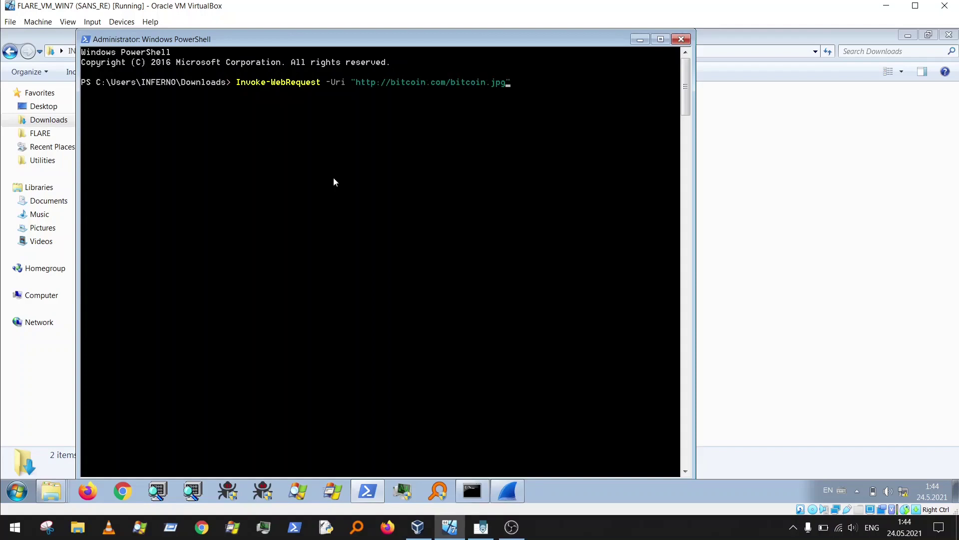
pyautogui.write(' -out')
pyautogui.press('Tab')
pyautogui.write('bitcoin.jpg')
pyautogui.press('Return')
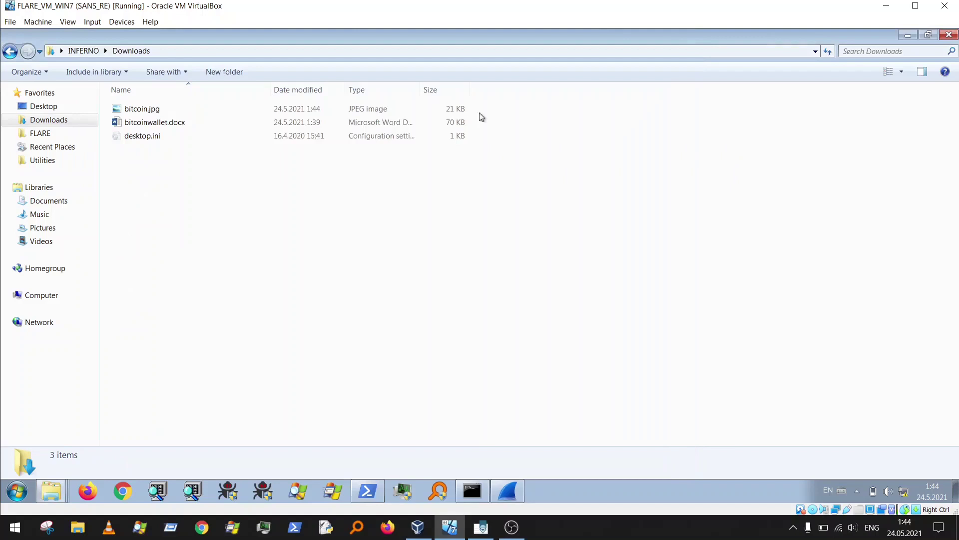
# - View the downloaded bitcoin.jpg in the photo viewer and close it
pyautogui.click(160, 105)
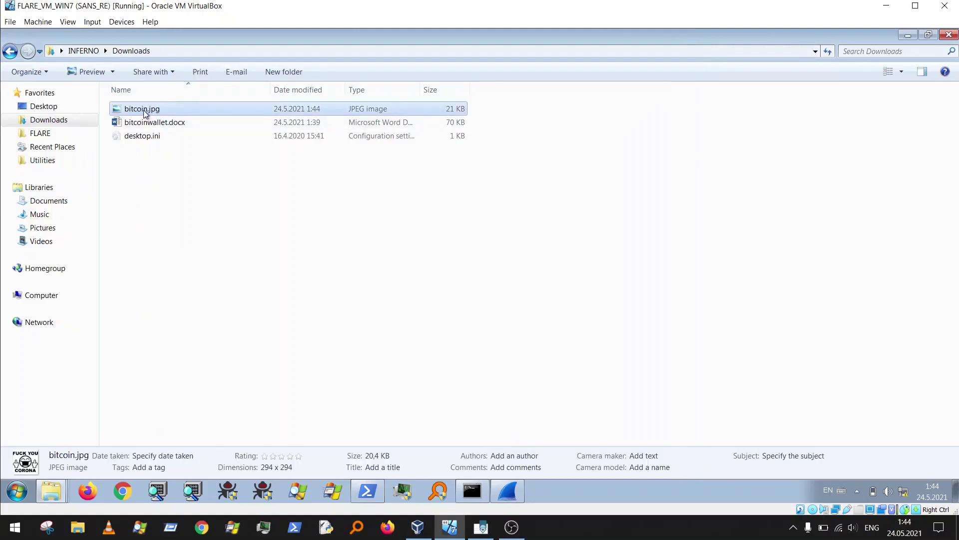
pyautogui.doubleClick(145, 110)
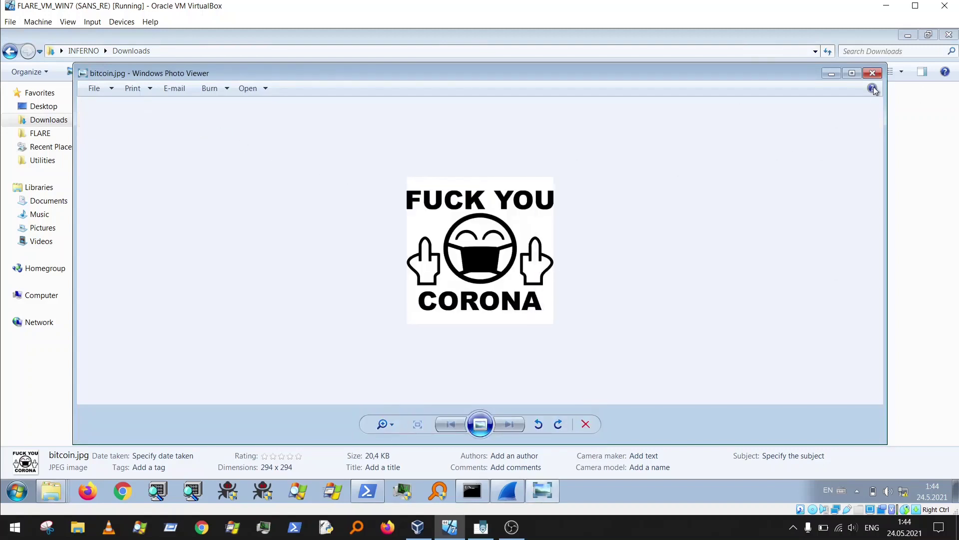
pyautogui.hotkey('alt', 'F4')
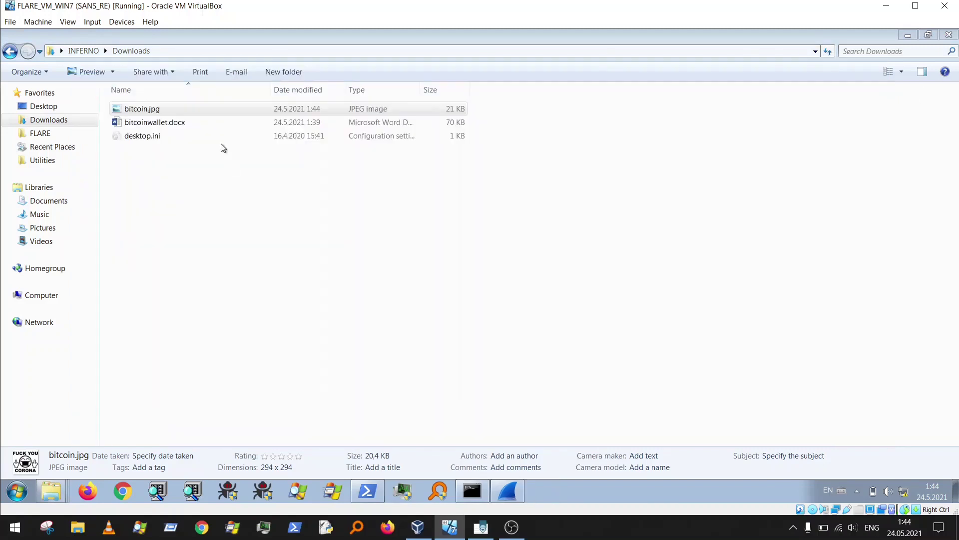
# - Delete bitcoin.jpg from the Downloads folder
pyautogui.click(177, 122)
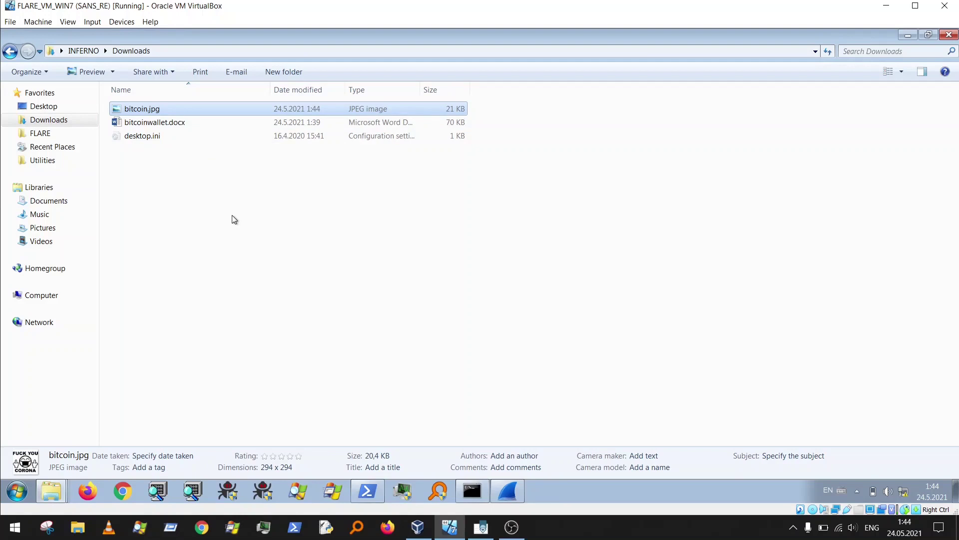
pyautogui.press('Delete')
pyautogui.click(515, 305)
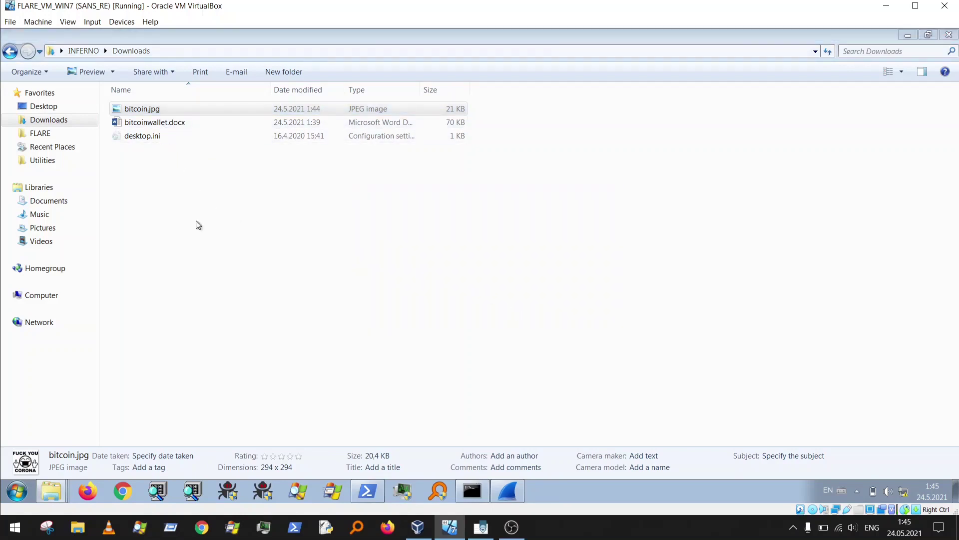
# - Switch to Wireshark, stop the loopback capture, and enter http in the display filter
pyautogui.click(510, 491)
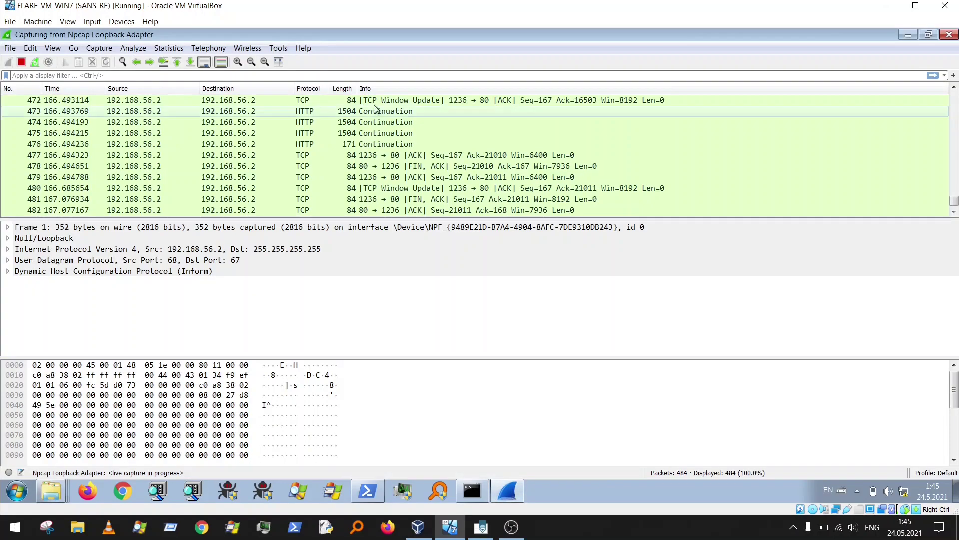
pyautogui.click(21, 63)
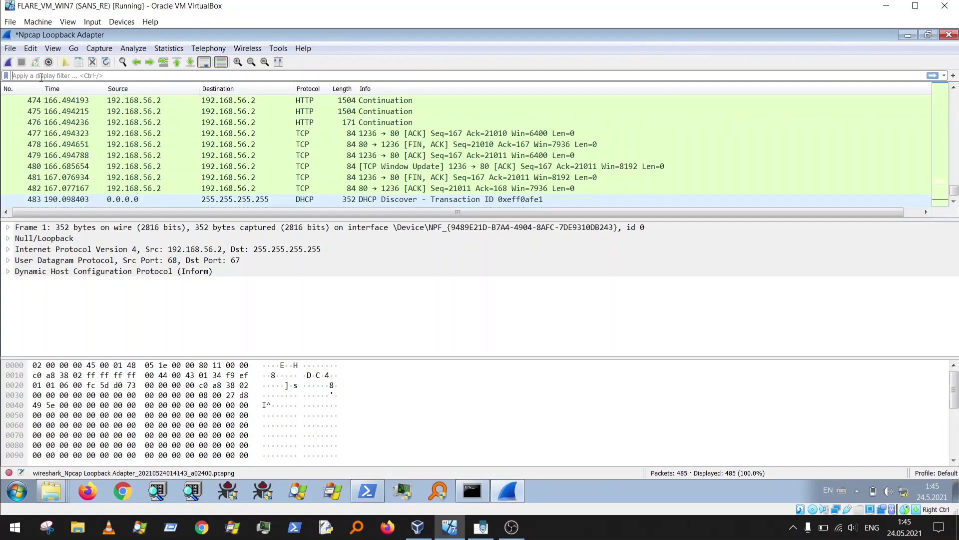
pyautogui.write('http')
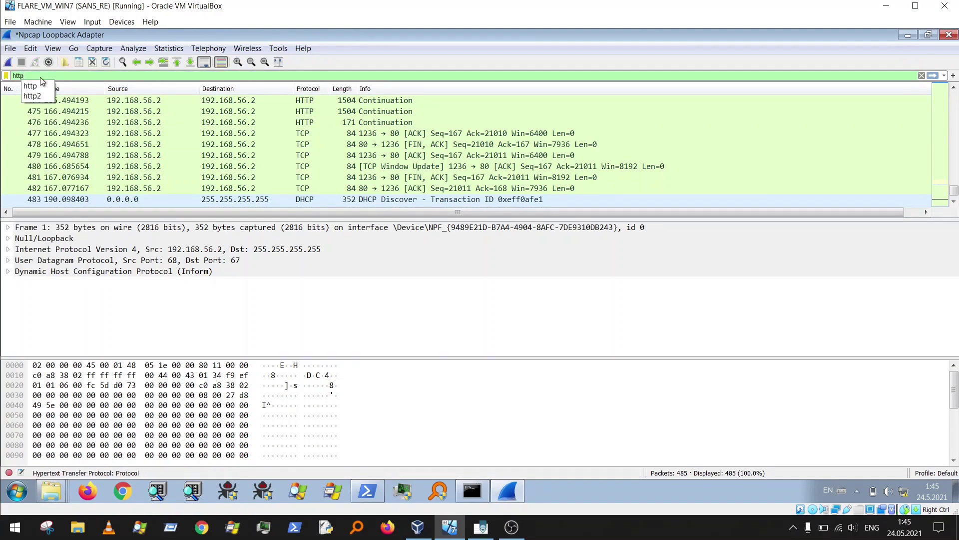
pyautogui.write('.met')
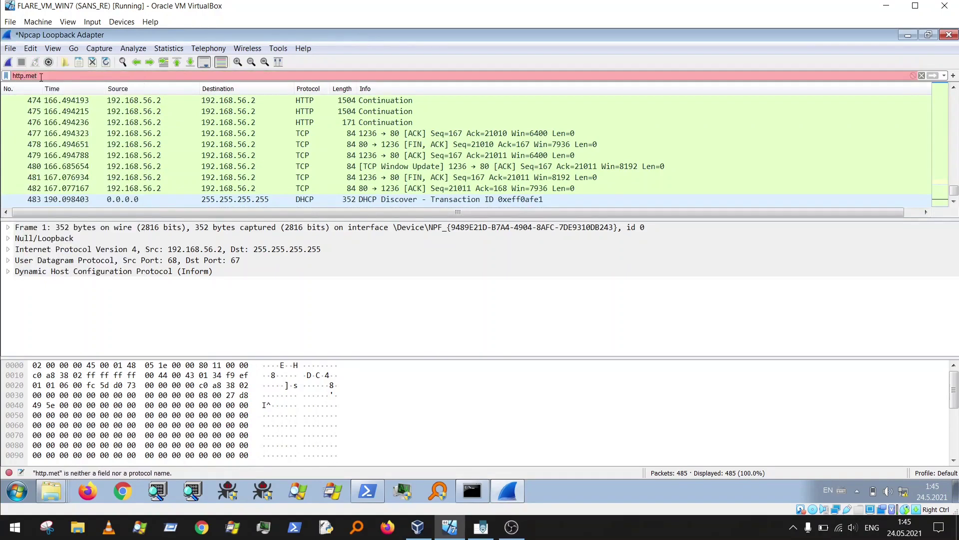
pyautogui.write('hod')
pyautogui.press('BackSpace')
pyautogui.press('BackSpace')
pyautogui.press('BackSpace')
pyautogui.press('BackSpace')
pyautogui.press('BackSpace')
pyautogui.press('BackSpace')
pyautogui.press('BackSpace')
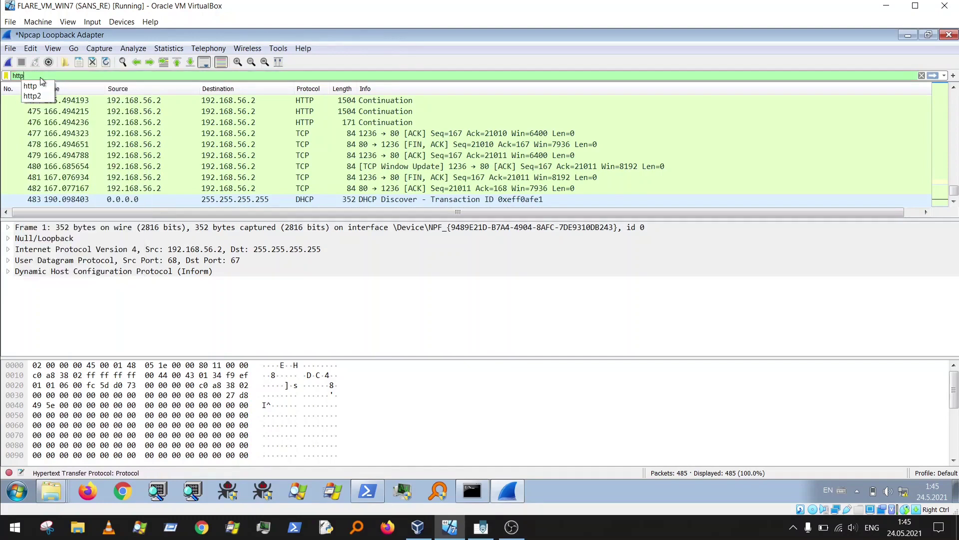
# - Filter the captured packets with the display filter http.request.method
pyautogui.write('.req')
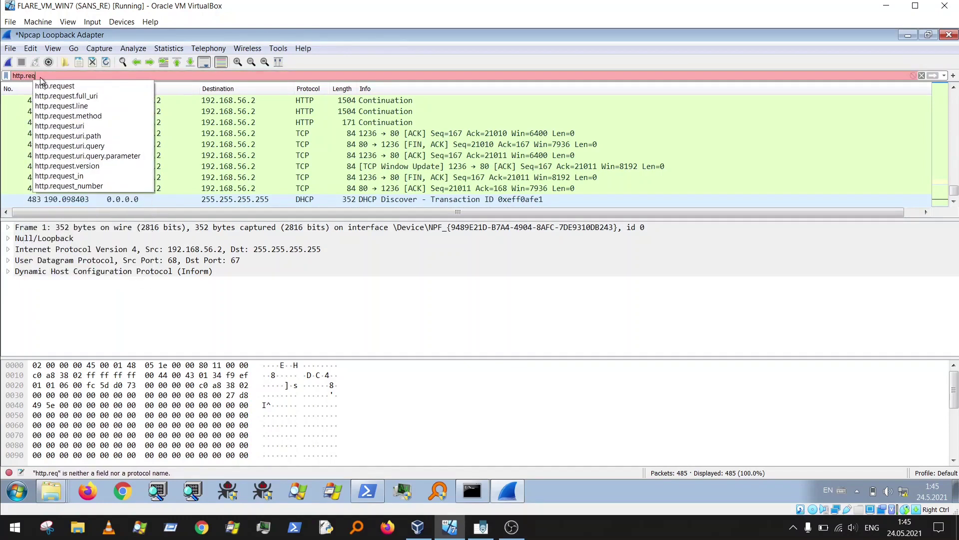
pyautogui.write('us')
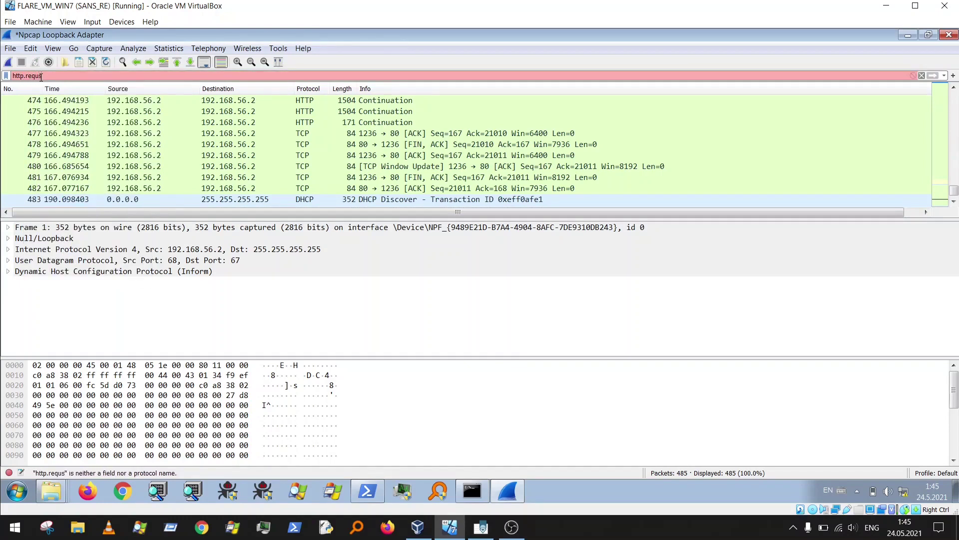
pyautogui.press('BackSpace')
pyautogui.write('e')
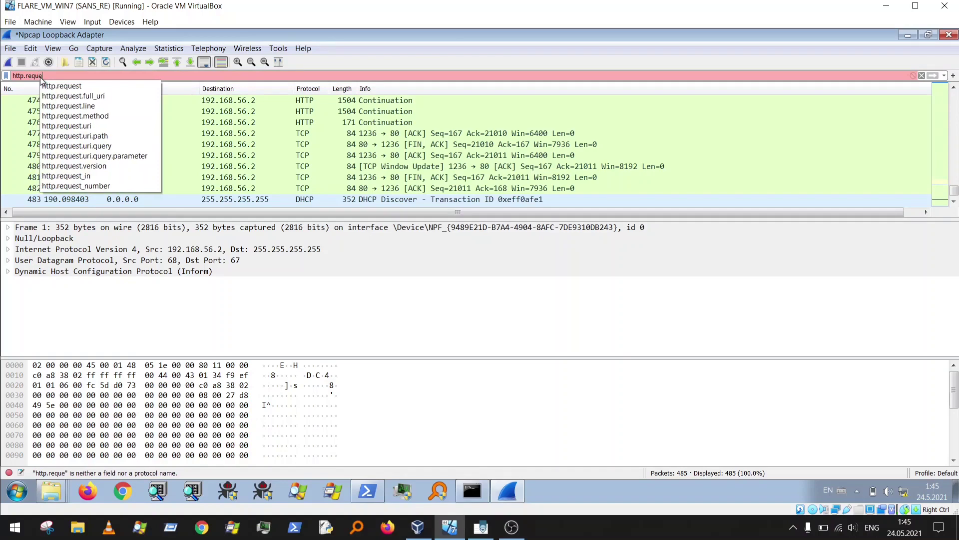
pyautogui.write('st.method')
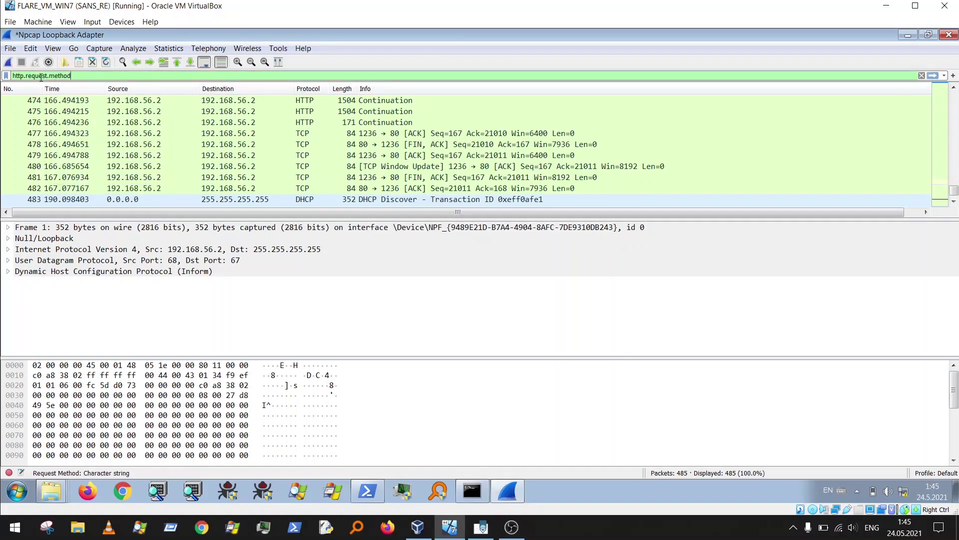
pyautogui.press('Return')
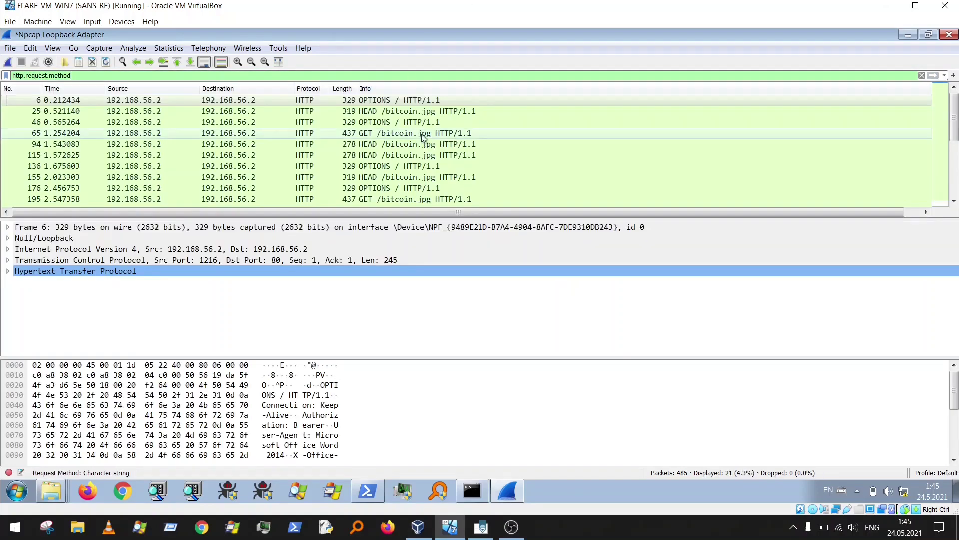
# - Follow the TCP stream of the GET /bitcoin.jpg request in packet 65
pyautogui.click(333, 133)
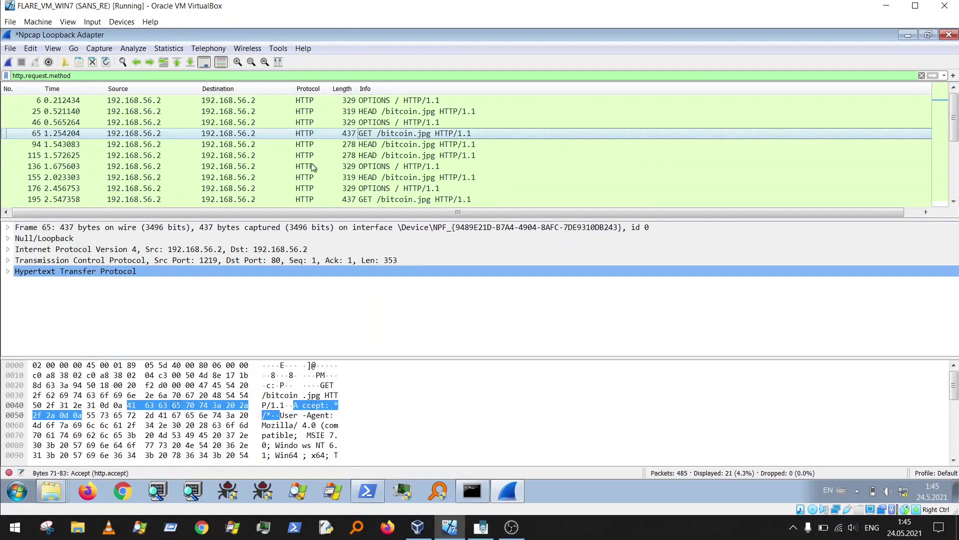
pyautogui.rightClick(294, 133)
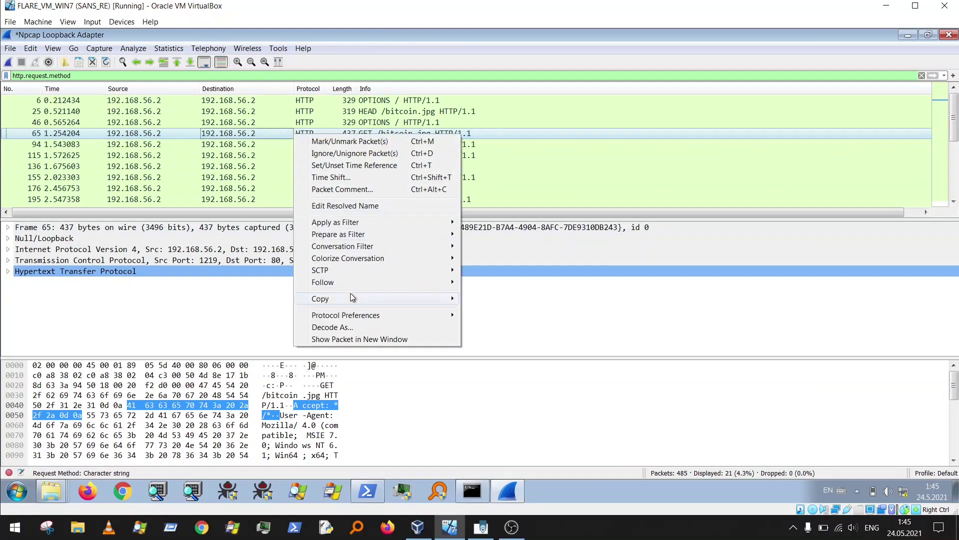
pyautogui.moveTo(422, 282)
pyautogui.click(494, 280)
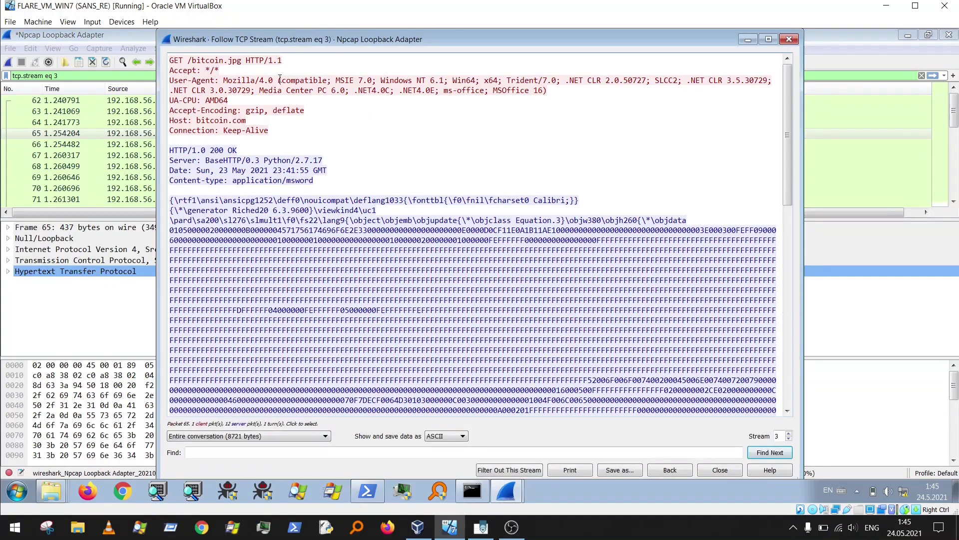
# - Examine the request's User-Agent header and the server's response in the followed stream, and close Wireshark
pyautogui.moveTo(177, 80); pyautogui.dragTo(292, 100)
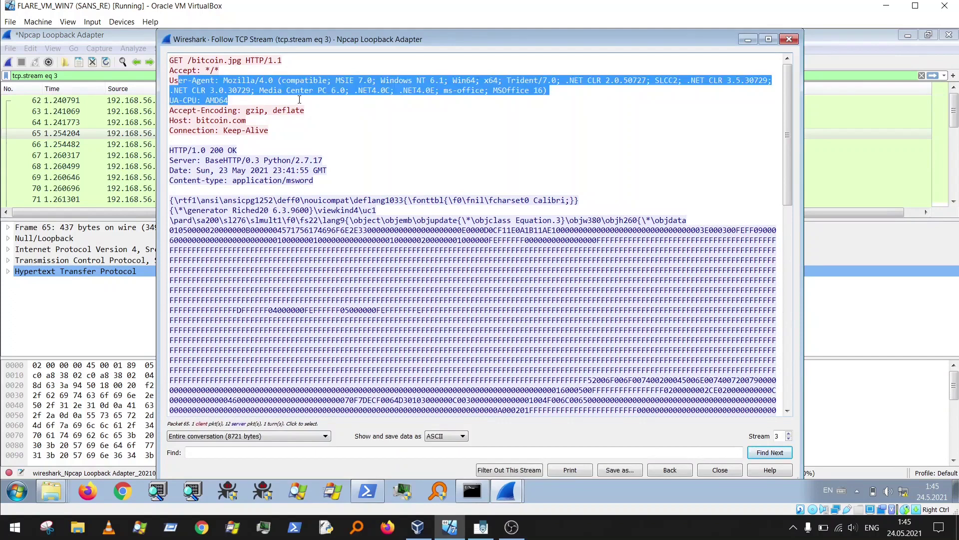
pyautogui.moveTo(228, 80); pyautogui.dragTo(277, 91)
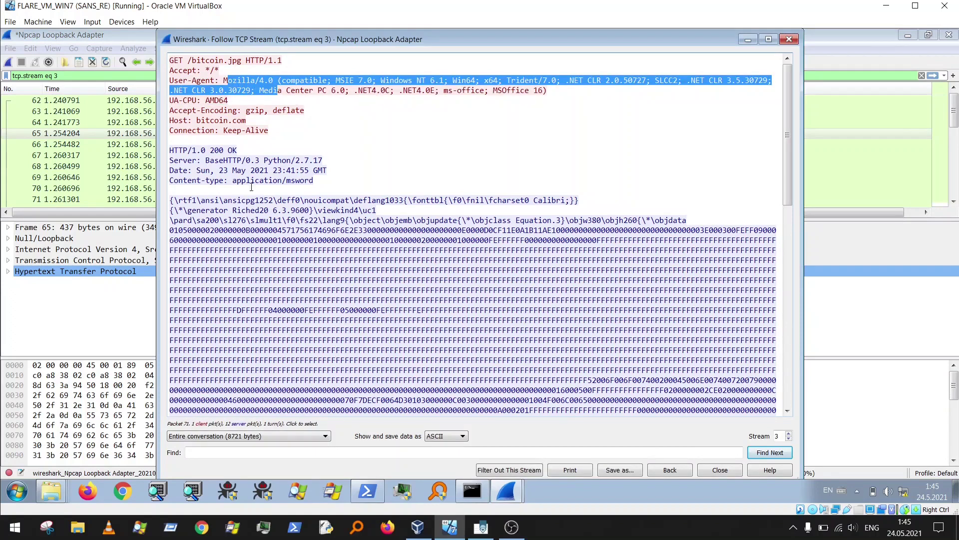
pyautogui.moveTo(198, 151); pyautogui.dragTo(500, 322)
pyautogui.click(222, 100)
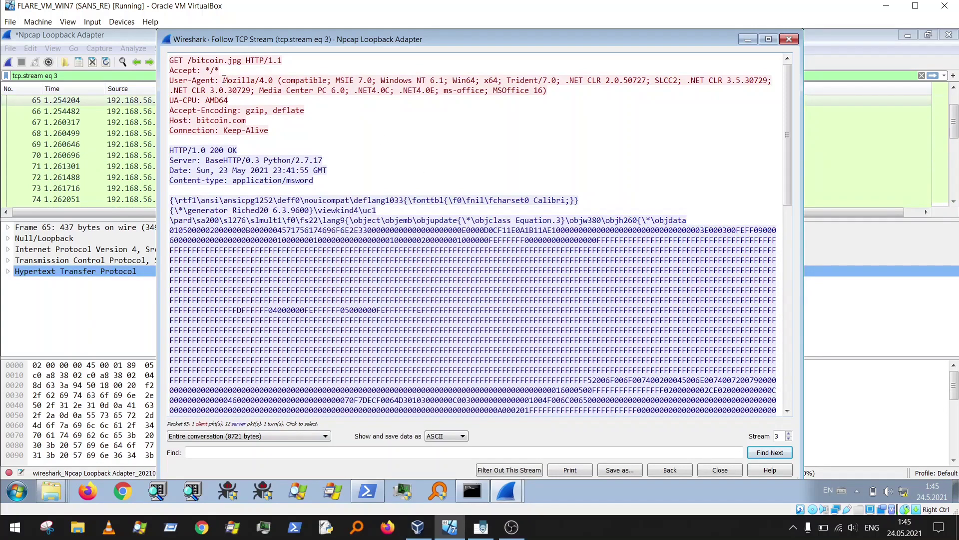
pyautogui.moveTo(223, 80); pyautogui.dragTo(549, 92)
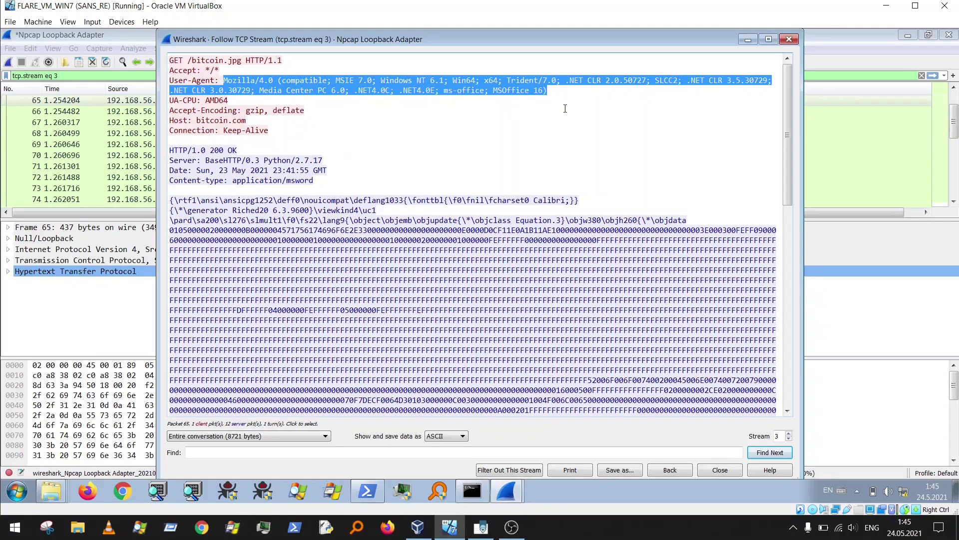
pyautogui.click(790, 41)
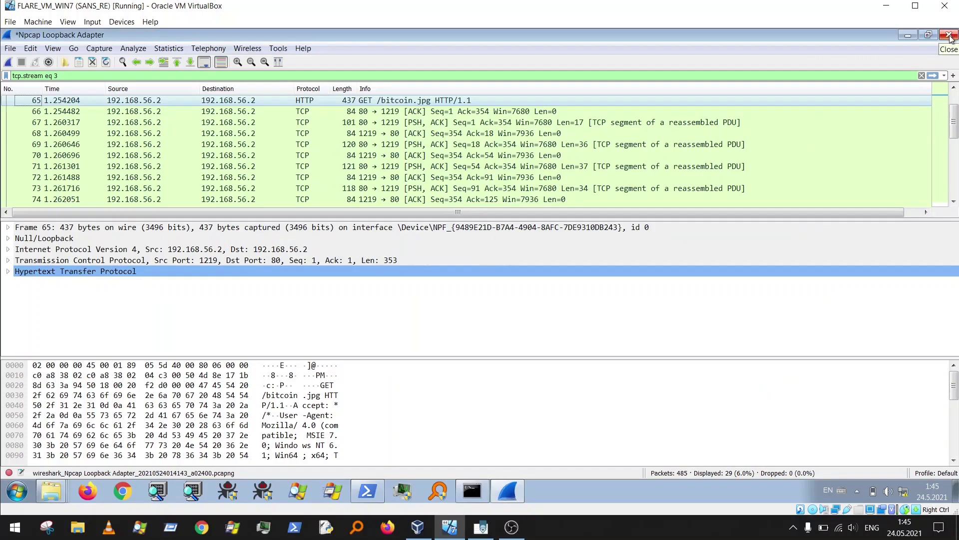
pyautogui.click(950, 35)
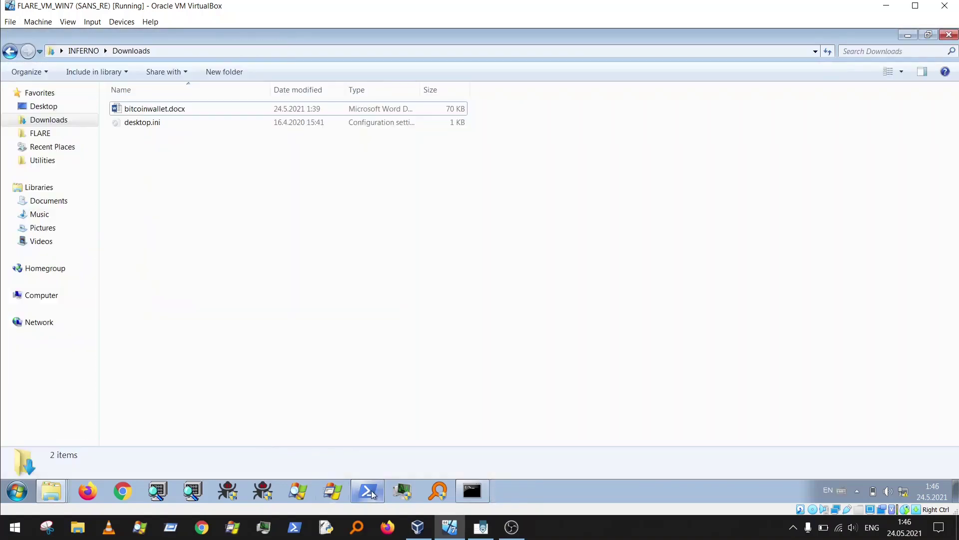
# - In PowerShell, rerun the Invoke-WebRequest download of bitcoin.jpg with -UserAgent "MSOffice xxx" and close the console
pyautogui.click(369, 492)
pyautogui.press('Up')
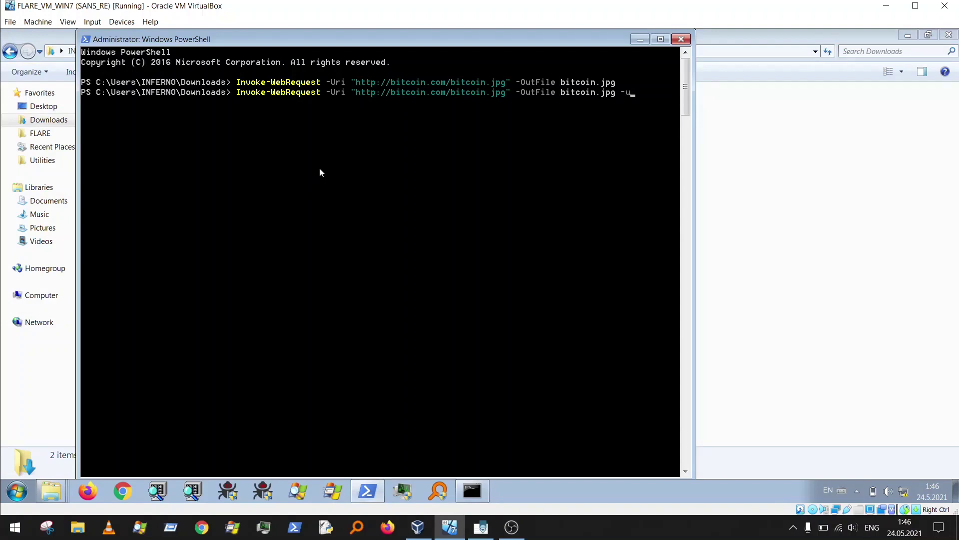
pyautogui.write('-user')
pyautogui.press('Tab')
pyautogui.write('MSOFF')
pyautogui.press('BackSpace')
pyautogui.press('BackSpace')
pyautogui.write('ffice xxx')
pyautogui.press('Return')
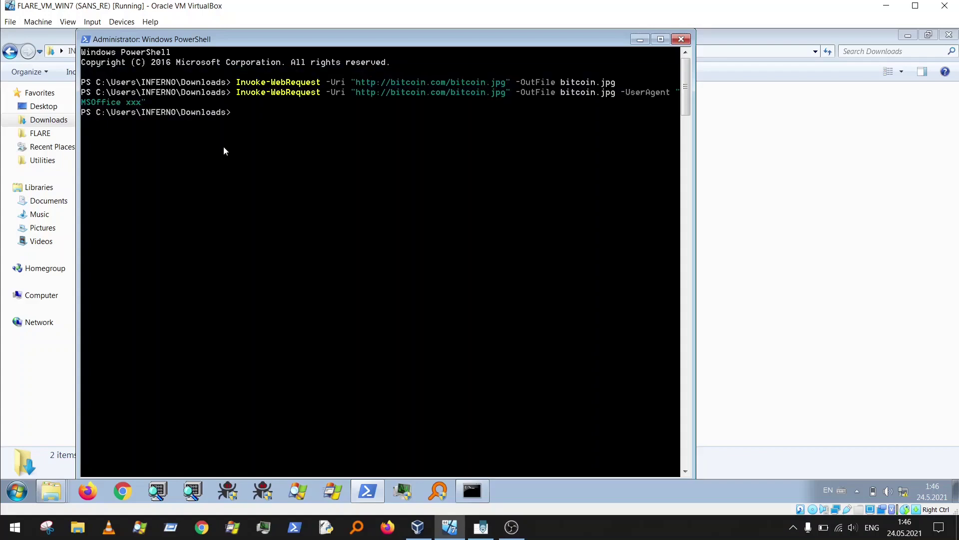
pyautogui.click(682, 38)
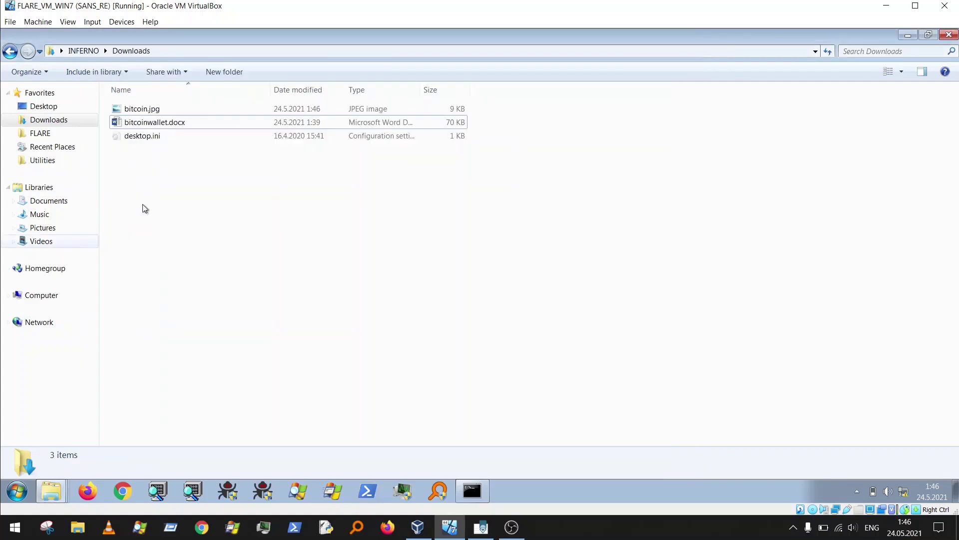
# - Open the downloaded bitcoin.jpg in 010 Editor, examine its contents, and close the editor
pyautogui.click(150, 109)
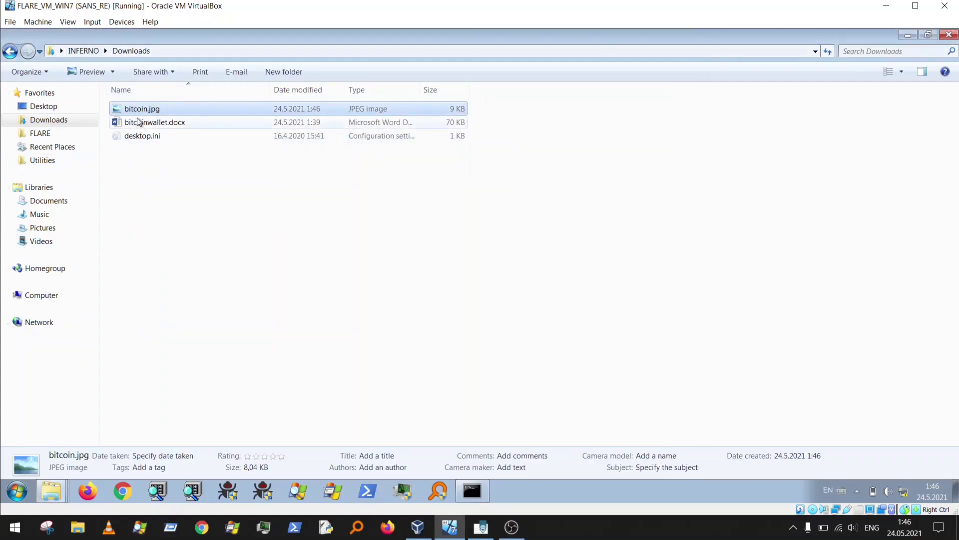
pyautogui.click(150, 177)
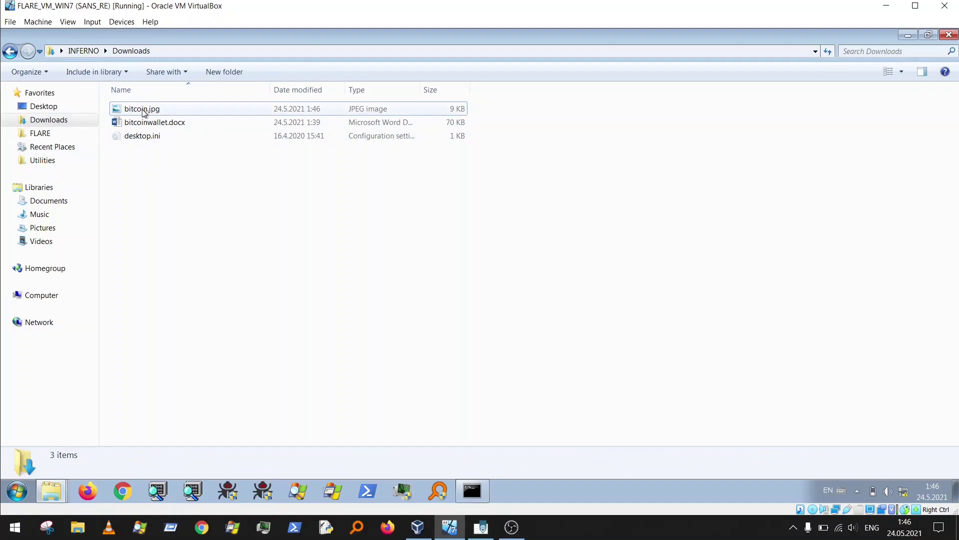
pyautogui.click(142, 109)
pyautogui.rightClick(143, 111)
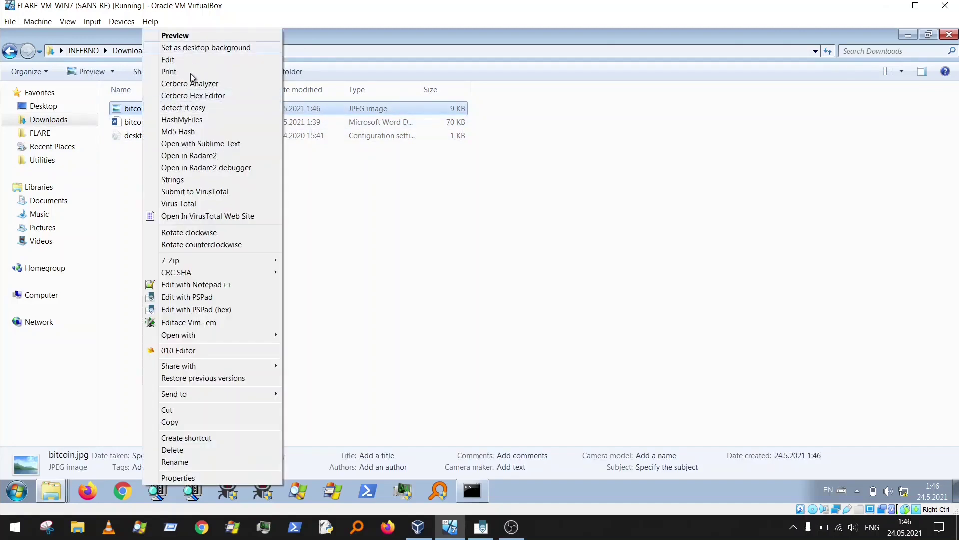
pyautogui.click(181, 351)
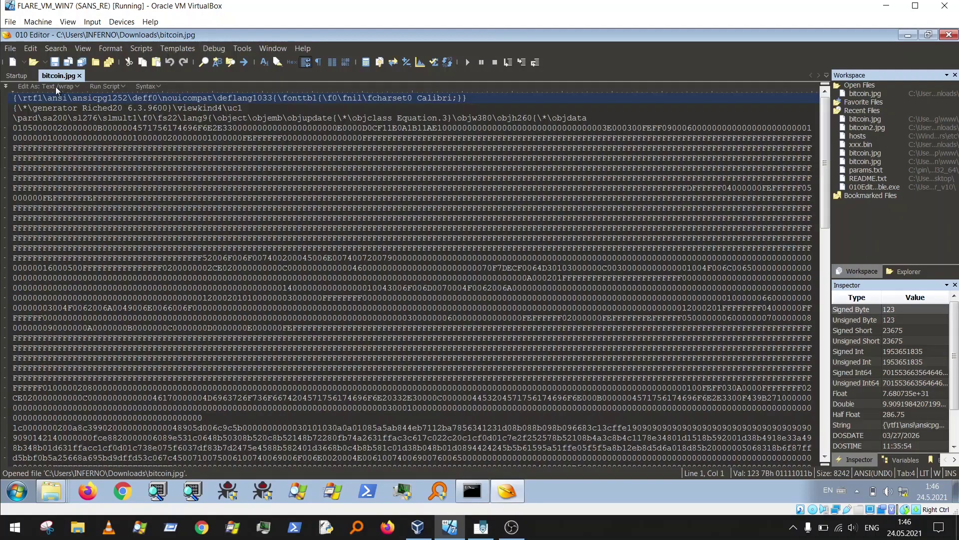
pyautogui.moveTo(24, 98); pyautogui.dragTo(400, 417)
pyautogui.click(321, 188)
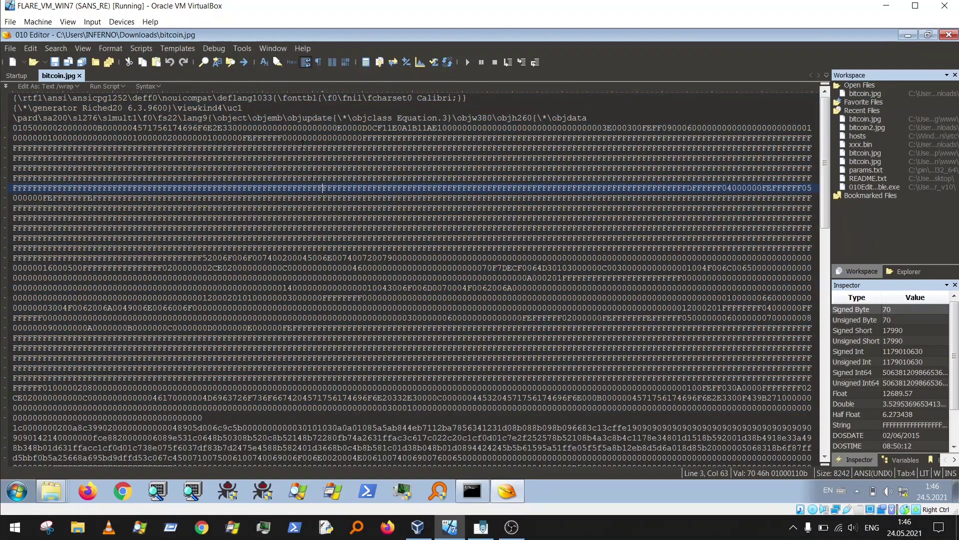
pyautogui.click(80, 76)
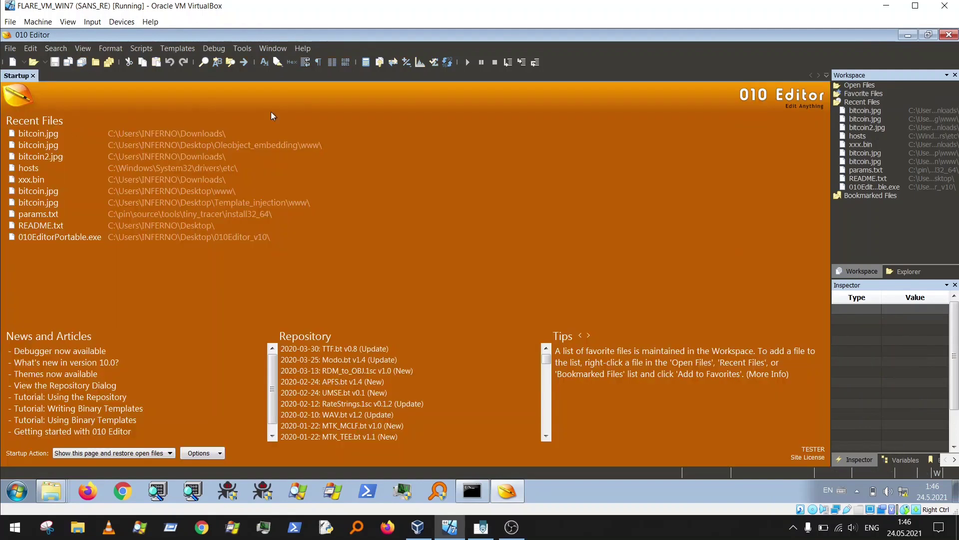
pyautogui.click(952, 35)
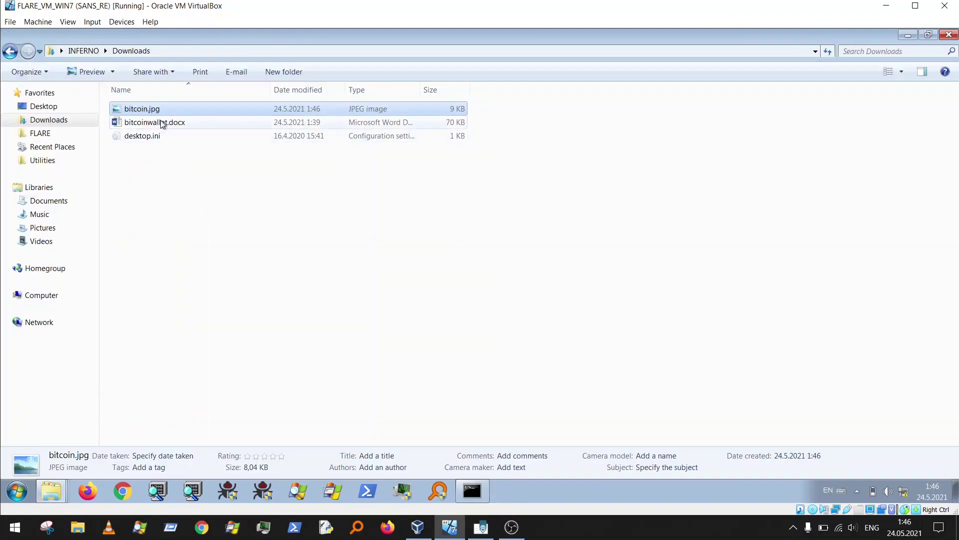
# - Rename bitcoin.jpg in Downloads to bitcoin.jpg.rtf and accept the extension change
pyautogui.click(165, 194)
pyautogui.click(155, 108)
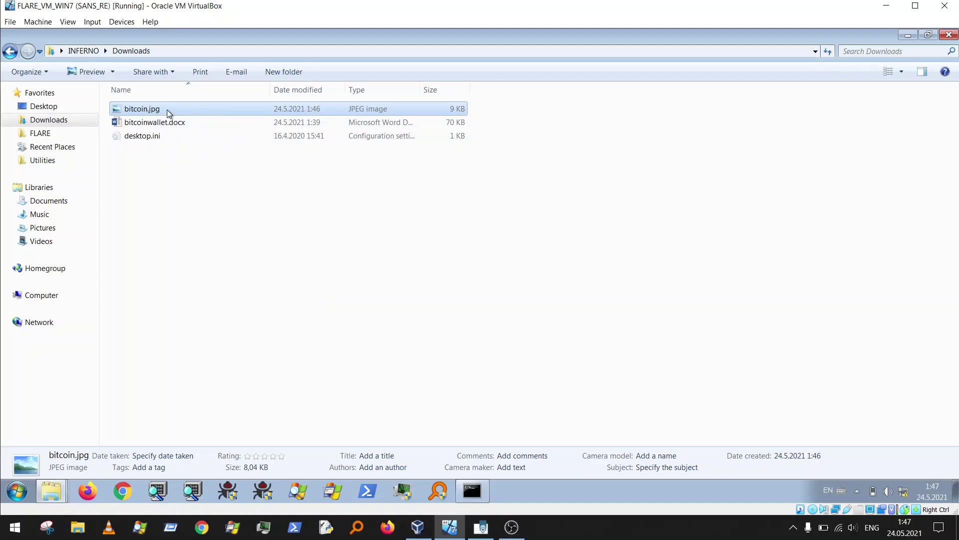
pyautogui.click(142, 109)
pyautogui.click(162, 109)
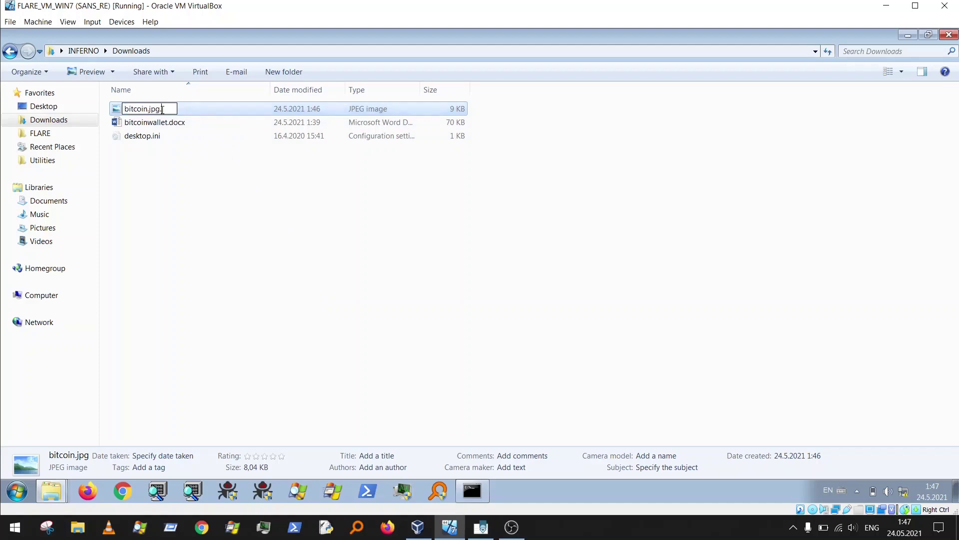
pyautogui.write('.rtf')
pyautogui.press('Return')
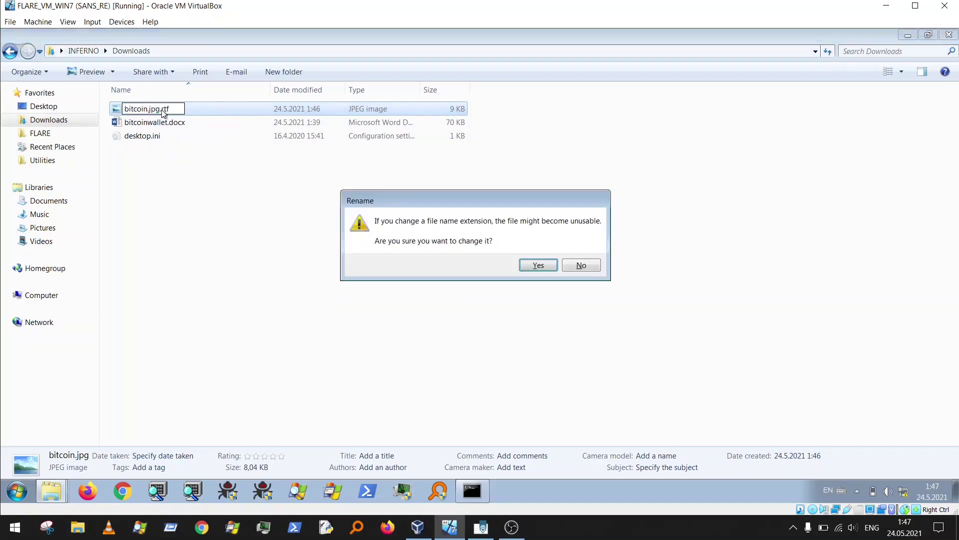
pyautogui.click(540, 265)
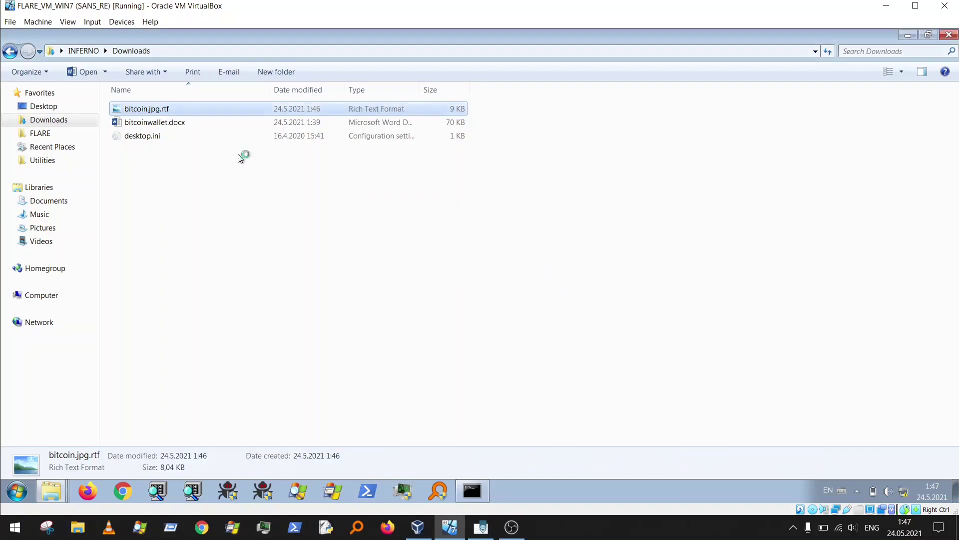
# - Copy bitcoin.jpg.rtf from Downloads and open the inner DidierStevensSuite folder
pyautogui.click(190, 207)
pyautogui.click(150, 111)
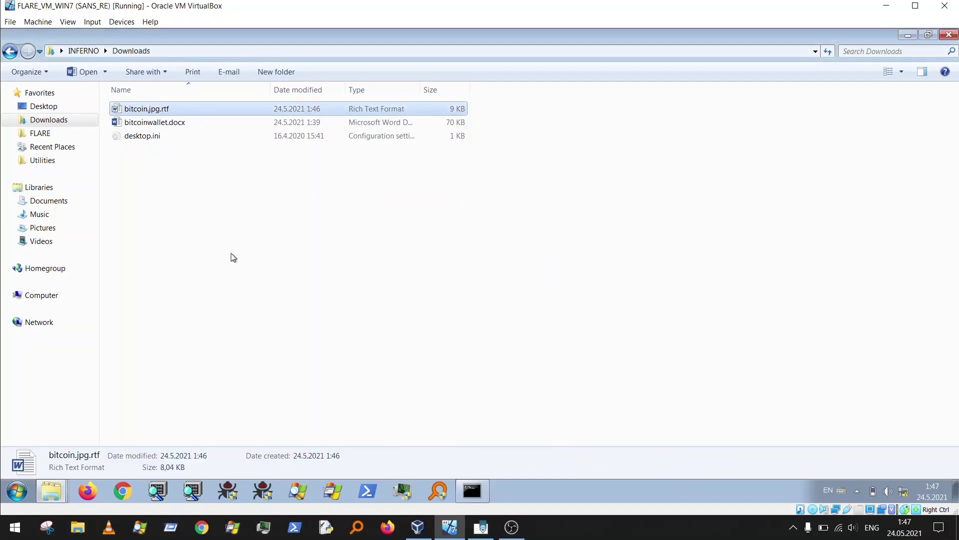
pyautogui.click(52, 490)
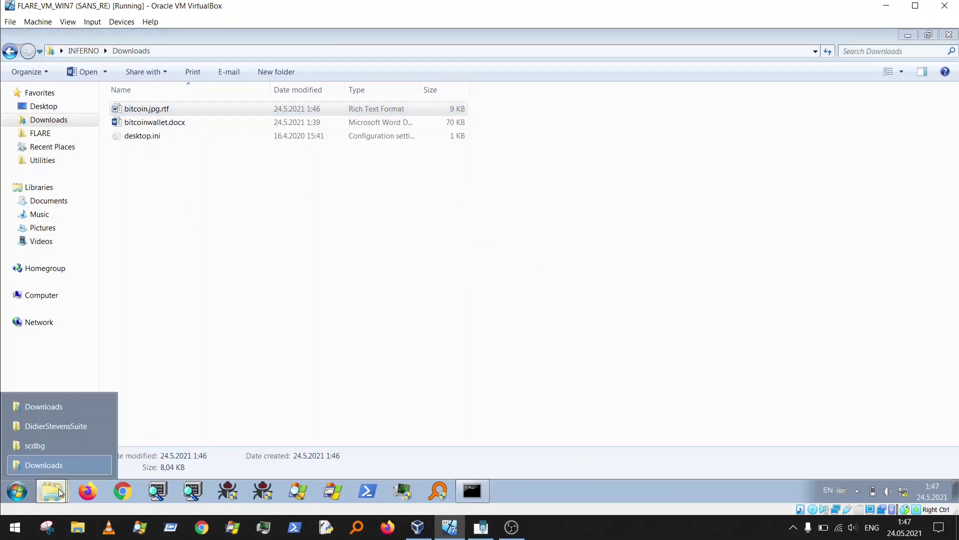
pyautogui.click(61, 425)
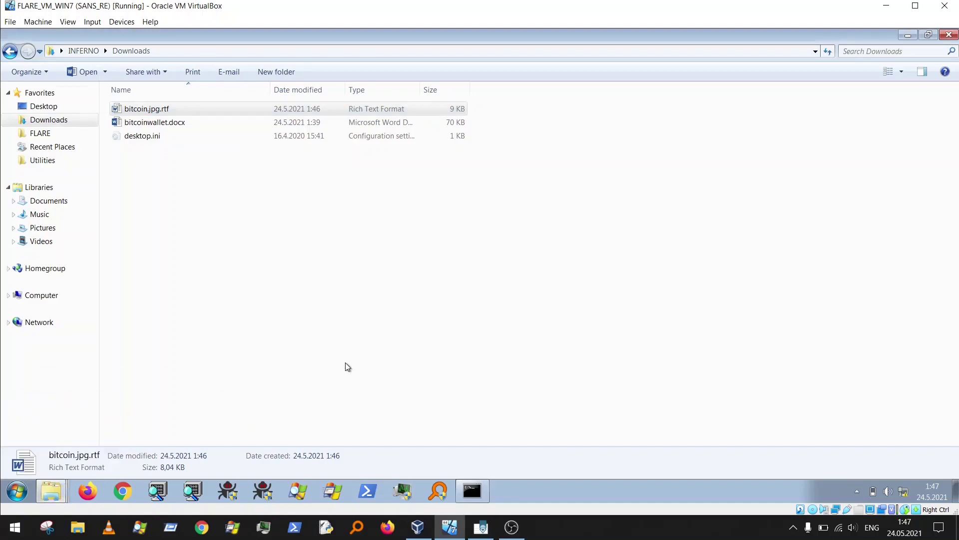
pyautogui.doubleClick(176, 109)
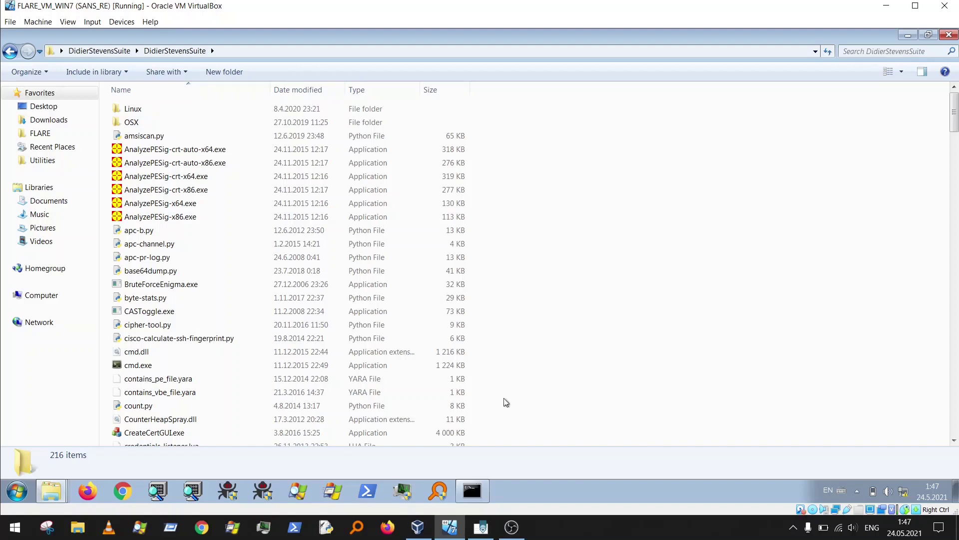
# - Stop the Python HTTP server running HTTPserver_corsdevserver_special.py and close its console
pyautogui.click(473, 481)
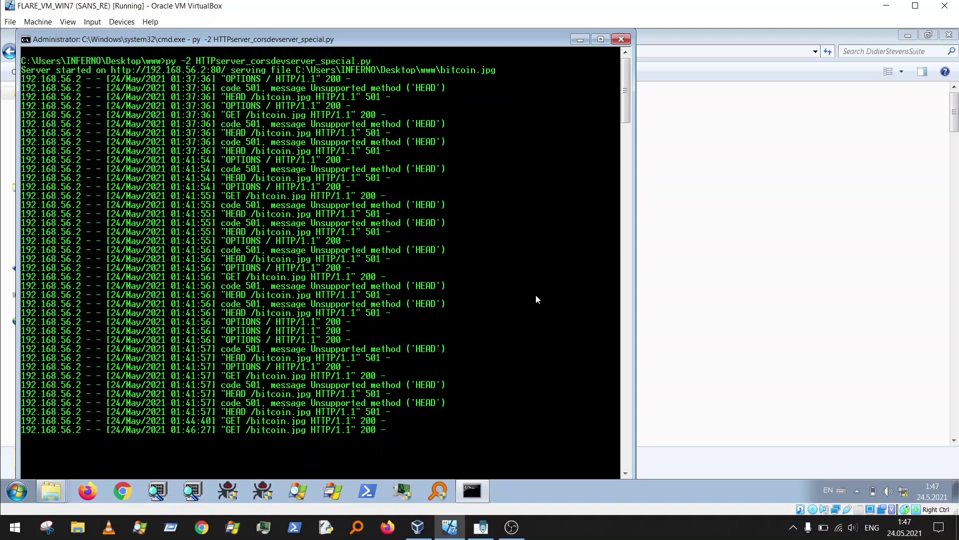
pyautogui.hotkey('ctrl', 'c')
pyautogui.click(619, 41)
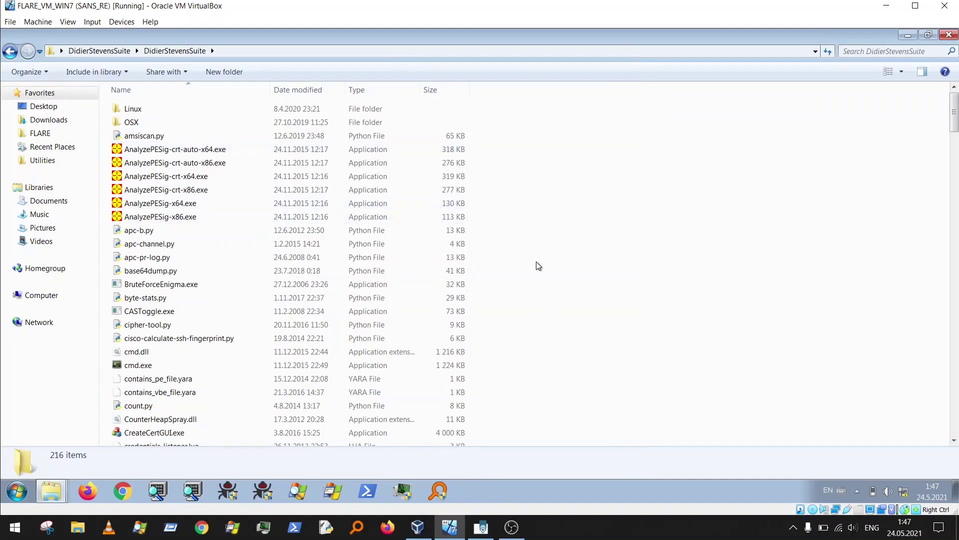
# - Paste bitcoin.jpg.rtf into the inner DidierStevensSuite folder
pyautogui.hotkey('ctrl', 'v')
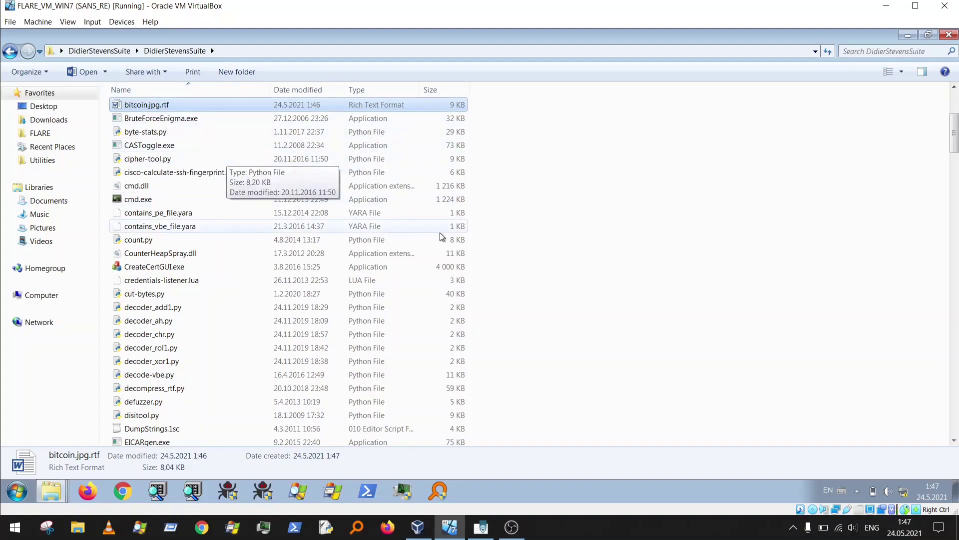
# - Open an administrator command prompt in the inner DidierStevensSuite folder and move its window clear of bitcoin.jpg.rtf
pyautogui.click(574, 145)
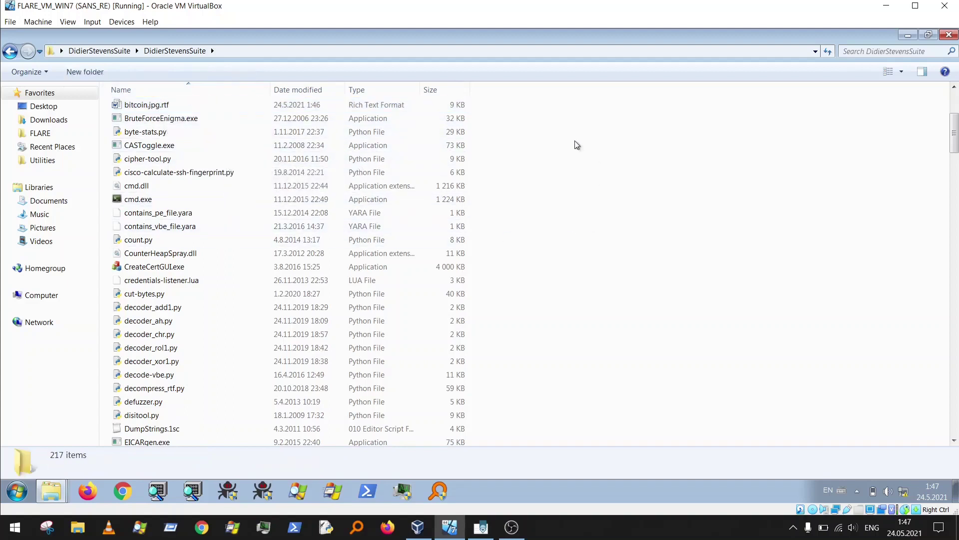
pyautogui.click(237, 52)
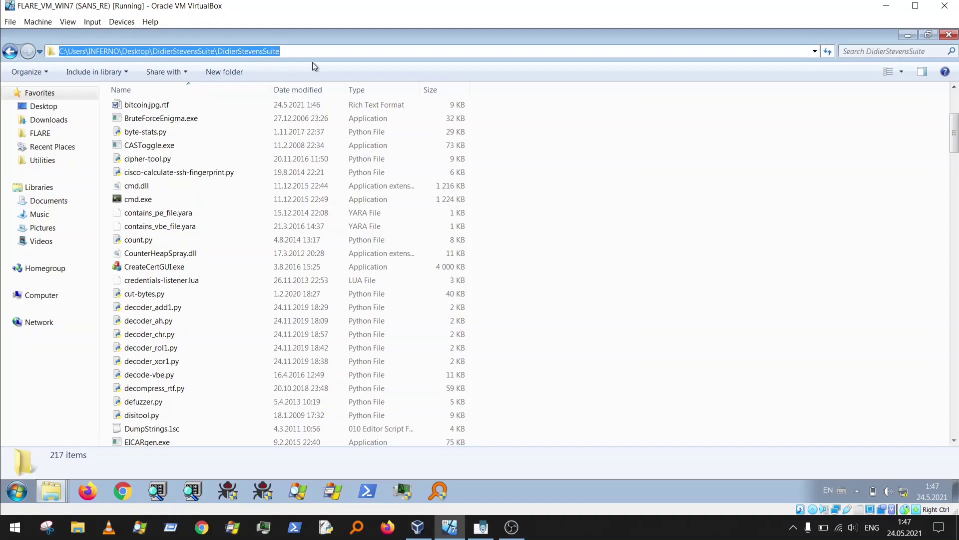
pyautogui.rightClick(633, 209)
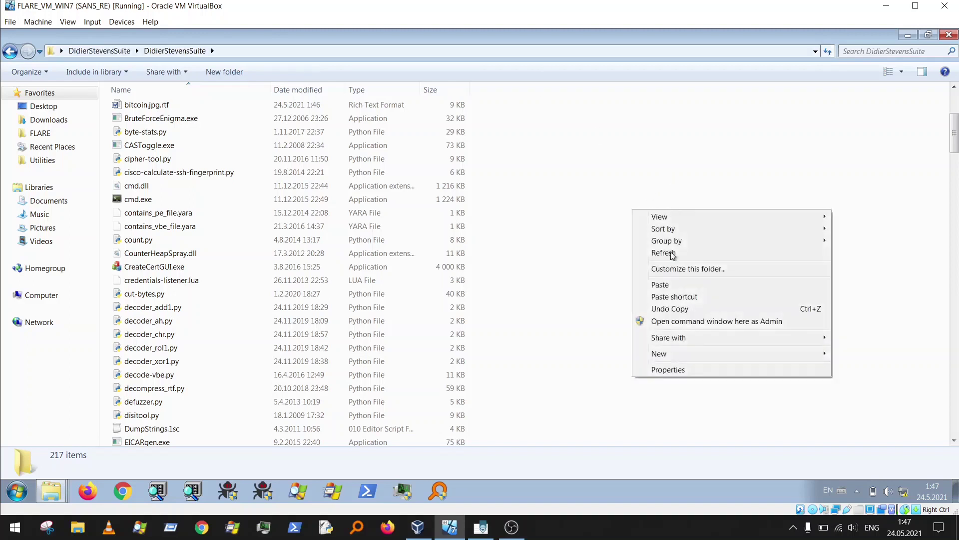
pyautogui.click(676, 323)
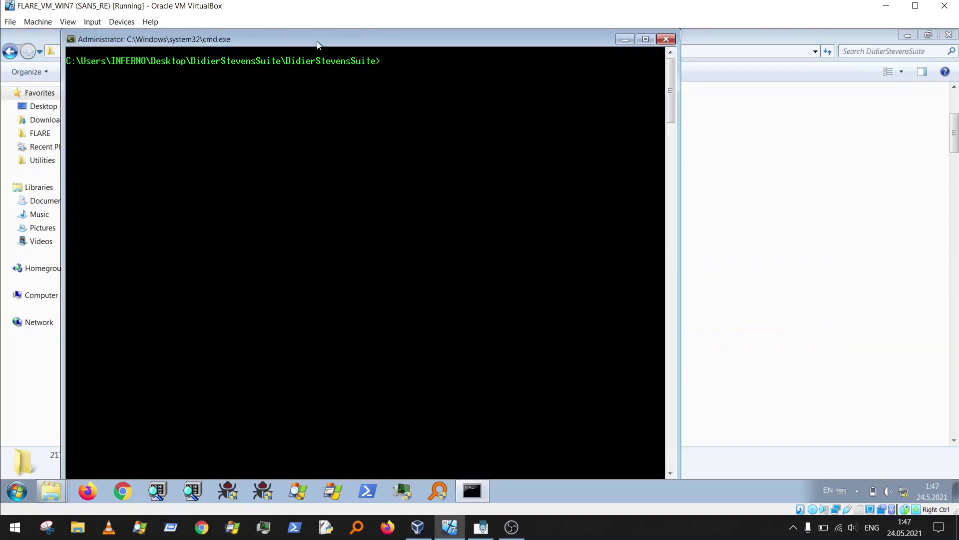
pyautogui.moveTo(317, 41); pyautogui.dragTo(284, 126)
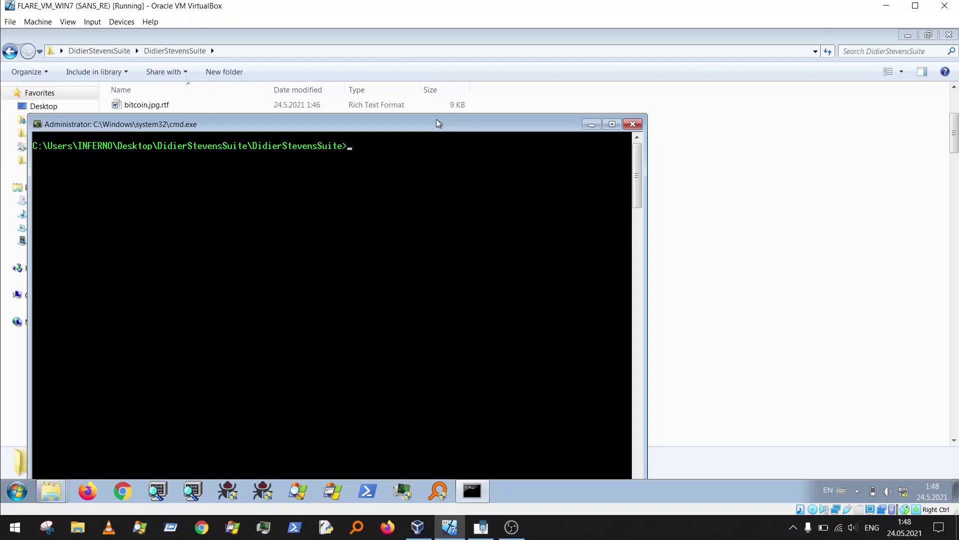
# - Run rtfdump.py with Python 2 on bitcoin.jpg.rtf to list its RTF structure
pyautogui.write('py -2 rtfdump.py')
pyautogui.write('bitcoin.jpg.rtf')
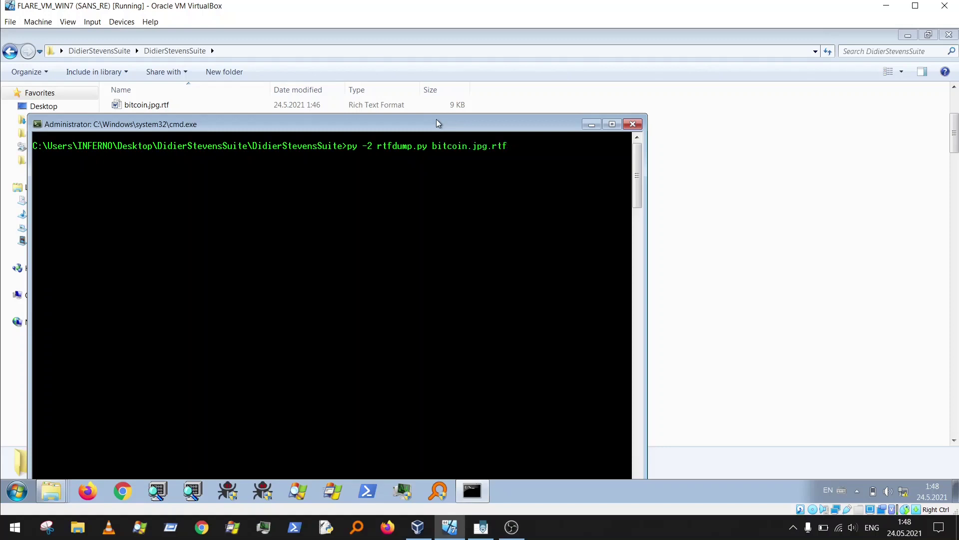
pyautogui.press('Return')
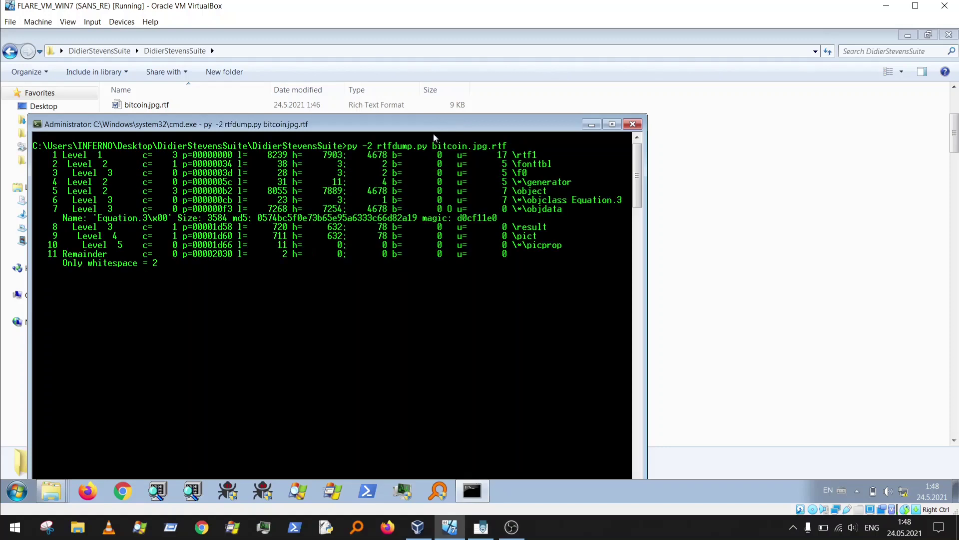
# - Examine the rtfdump listing, highlighting the objdata entry 7 and the object class name in entry 6
pyautogui.moveTo(53, 152); pyautogui.dragTo(589, 253)
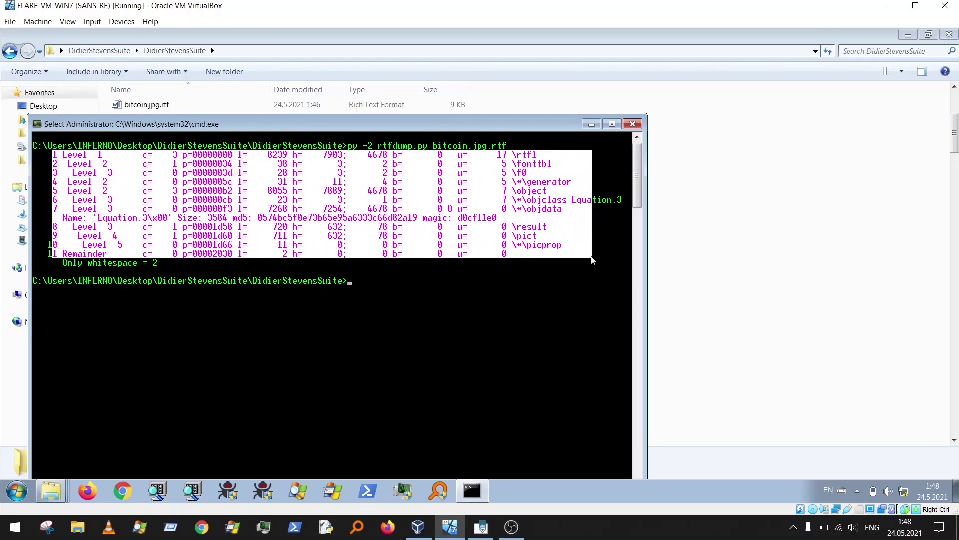
pyautogui.click(589, 253)
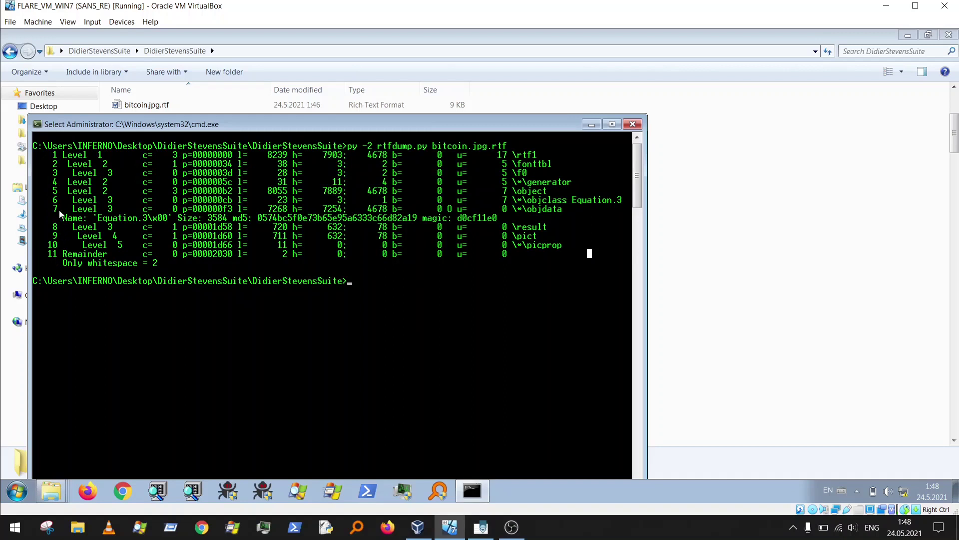
pyautogui.moveTo(53, 208); pyautogui.dragTo(585, 209)
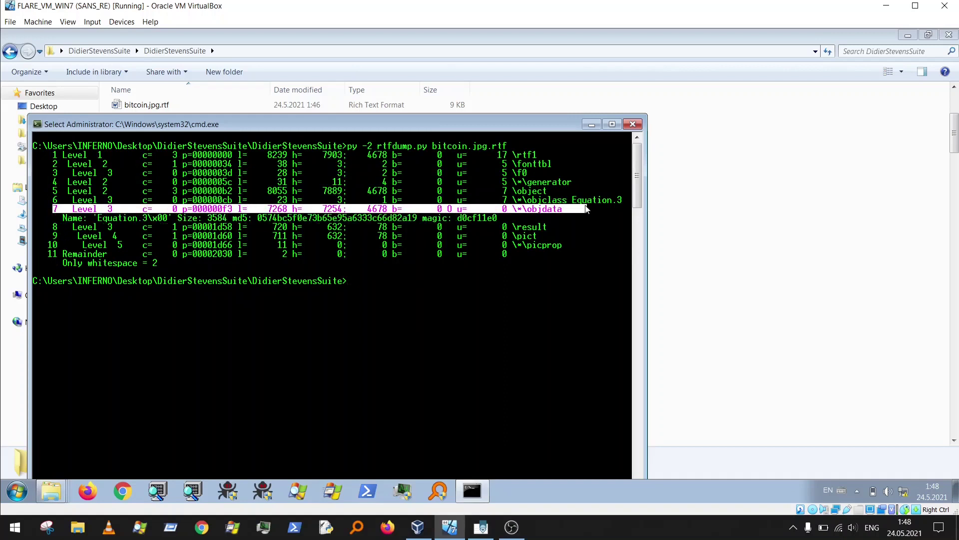
pyautogui.moveTo(523, 209); pyautogui.dragTo(621, 203)
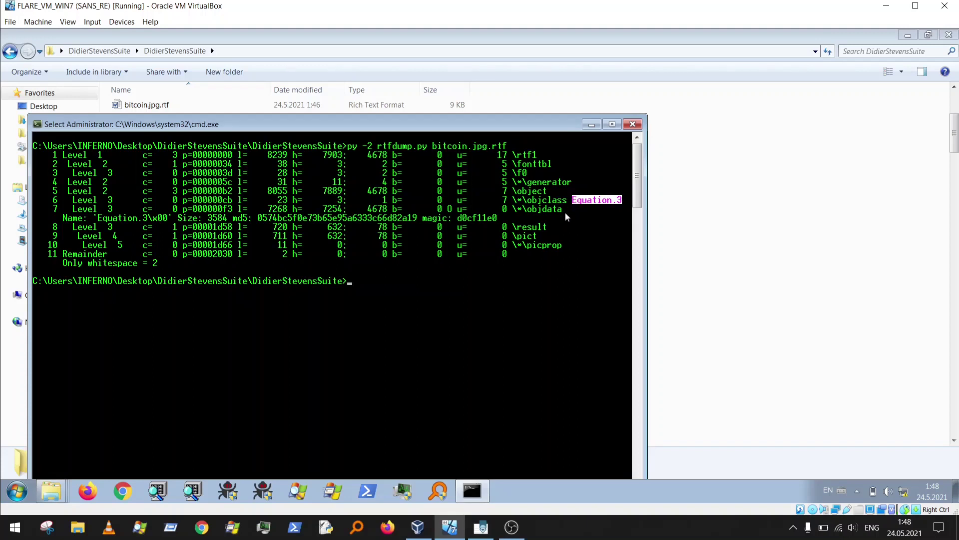
pyautogui.click(56, 209)
# - Rerun rtfdump.py on bitcoin.jpg.rtf with the option -s 7 to dump the objdata entry
pyautogui.press('Up')
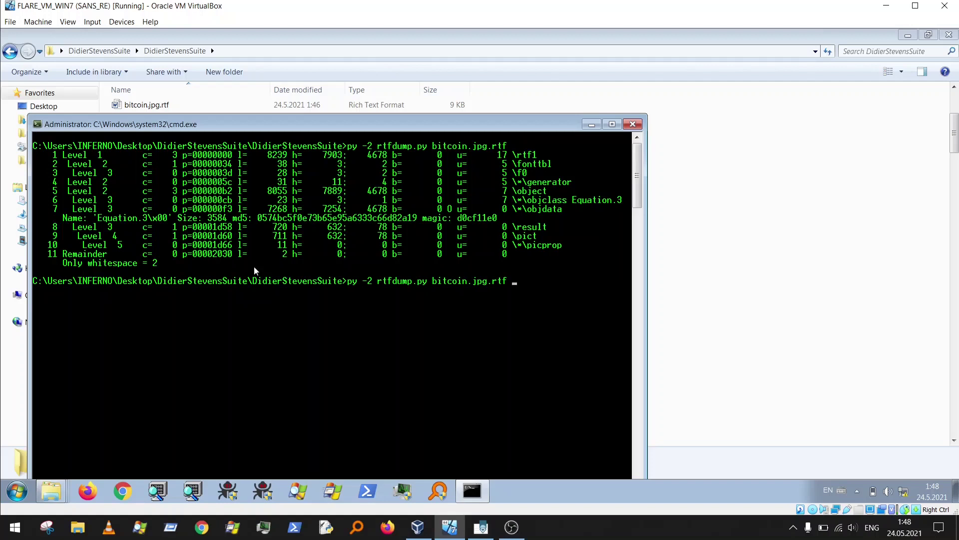
pyautogui.write('-s 7')
pyautogui.press('Return')
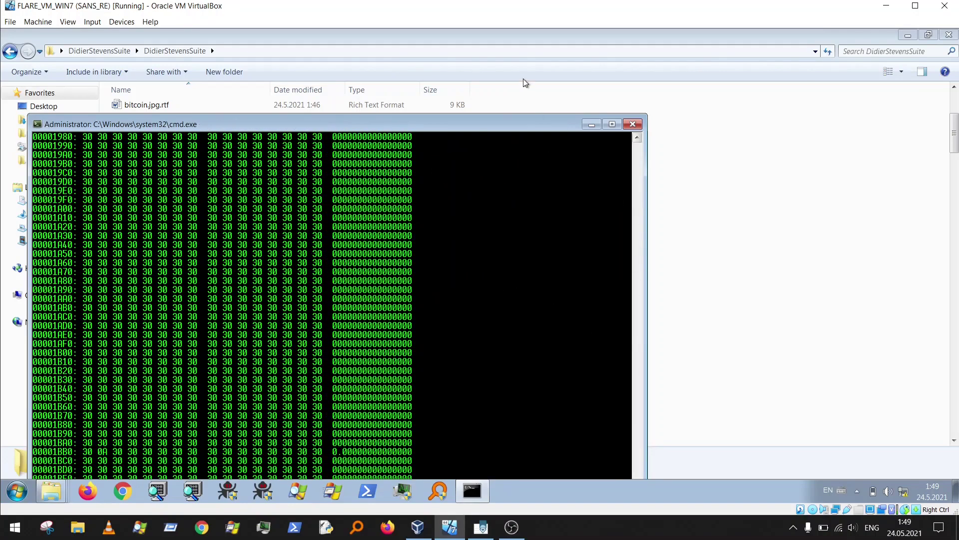
# - Open the console window's layout properties and select the screen buffer height for editing
pyautogui.moveTo(515, 125); pyautogui.dragTo(512, 66)
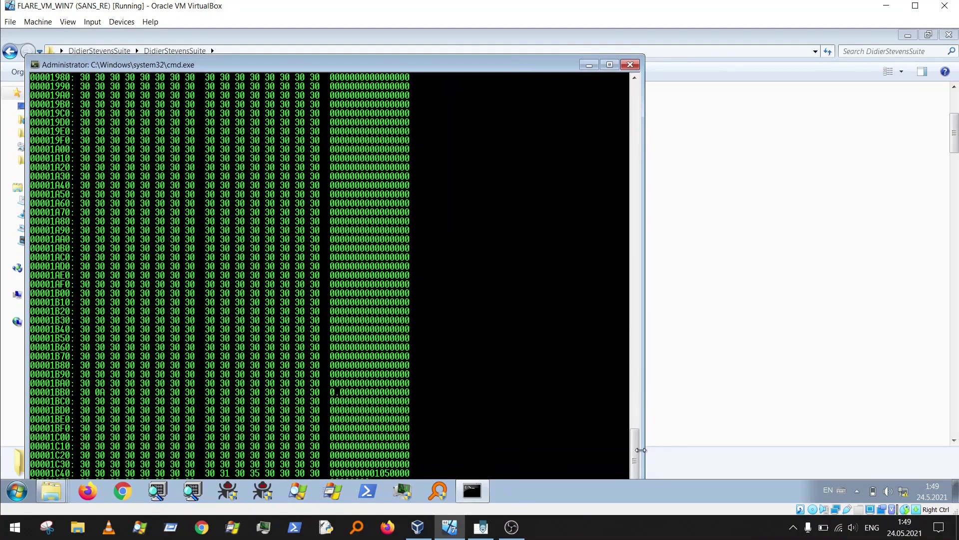
pyautogui.moveTo(635, 449); pyautogui.dragTo(332, 392)
pyautogui.rightClick(451, 64)
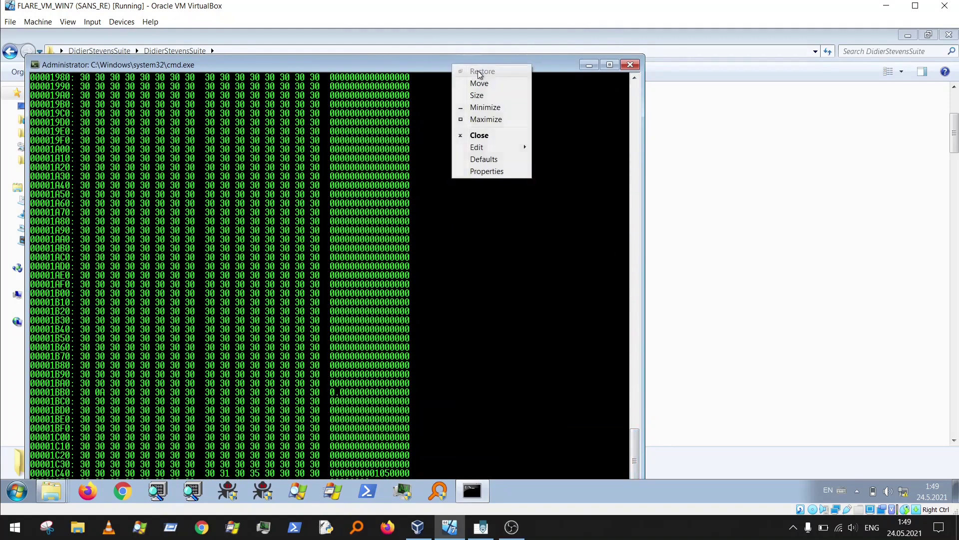
pyautogui.click(485, 172)
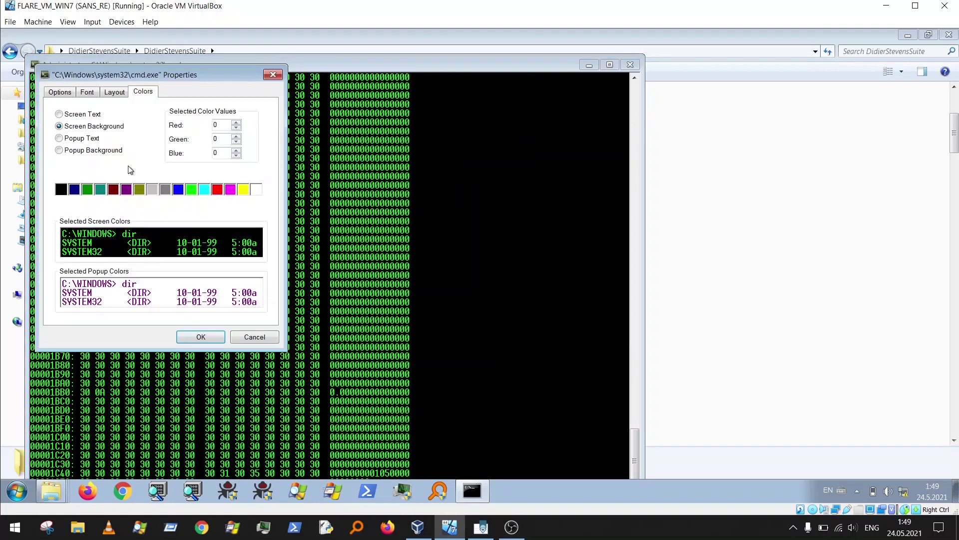
pyautogui.click(115, 91)
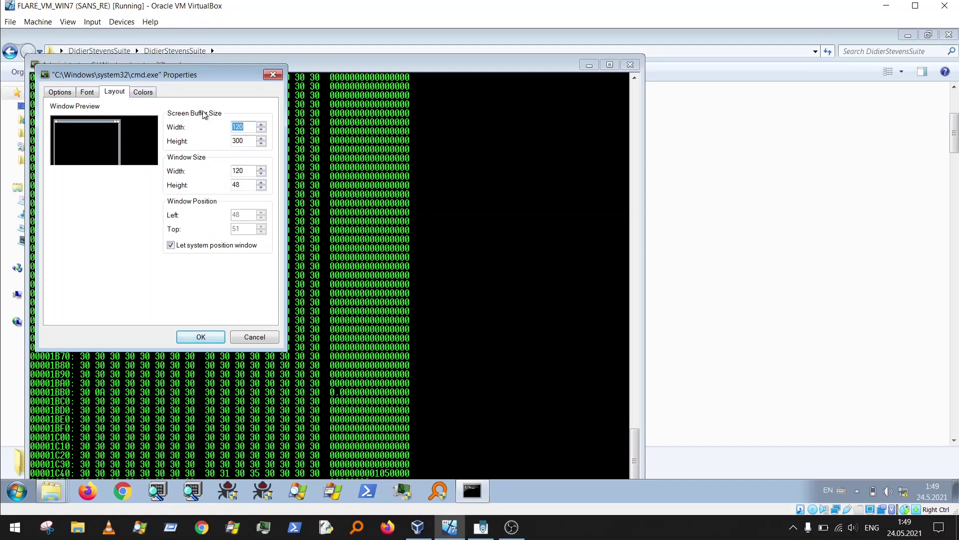
pyautogui.doubleClick(248, 141)
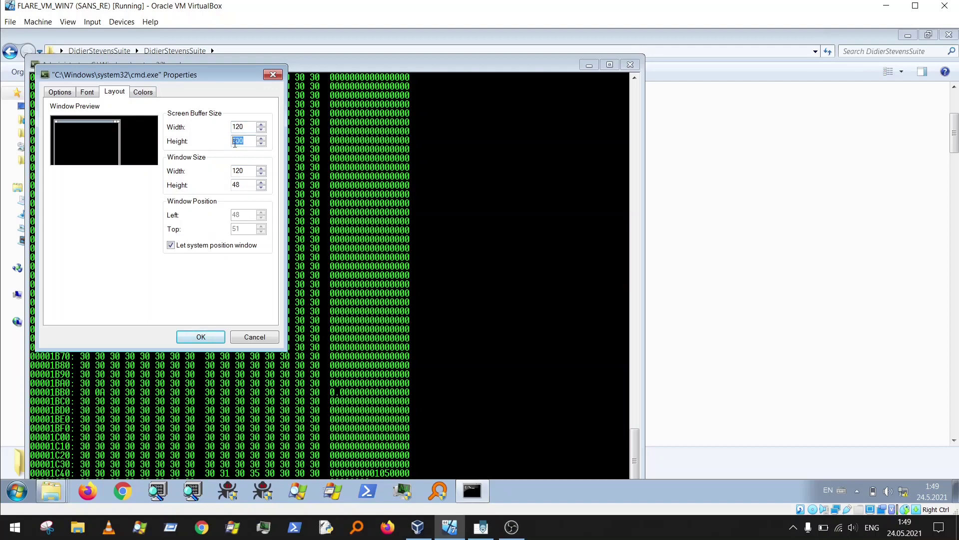